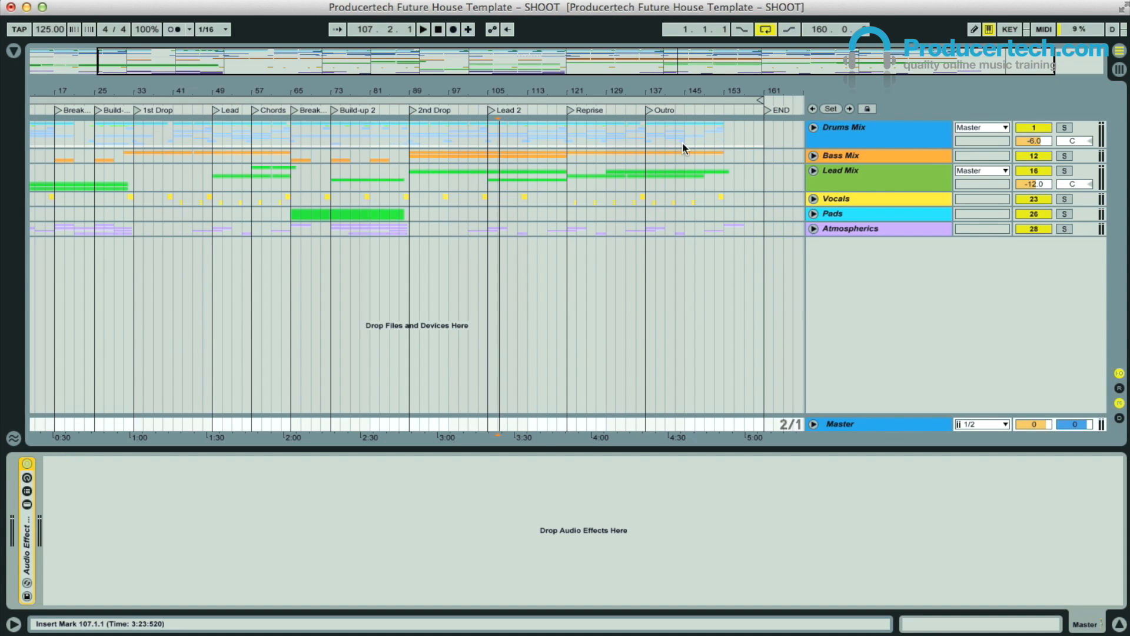
# Examine the subtracks and effects of the Drums Mix group and the effect chain on the Master track.
pyautogui.click(873, 135)
pyautogui.click(813, 128)
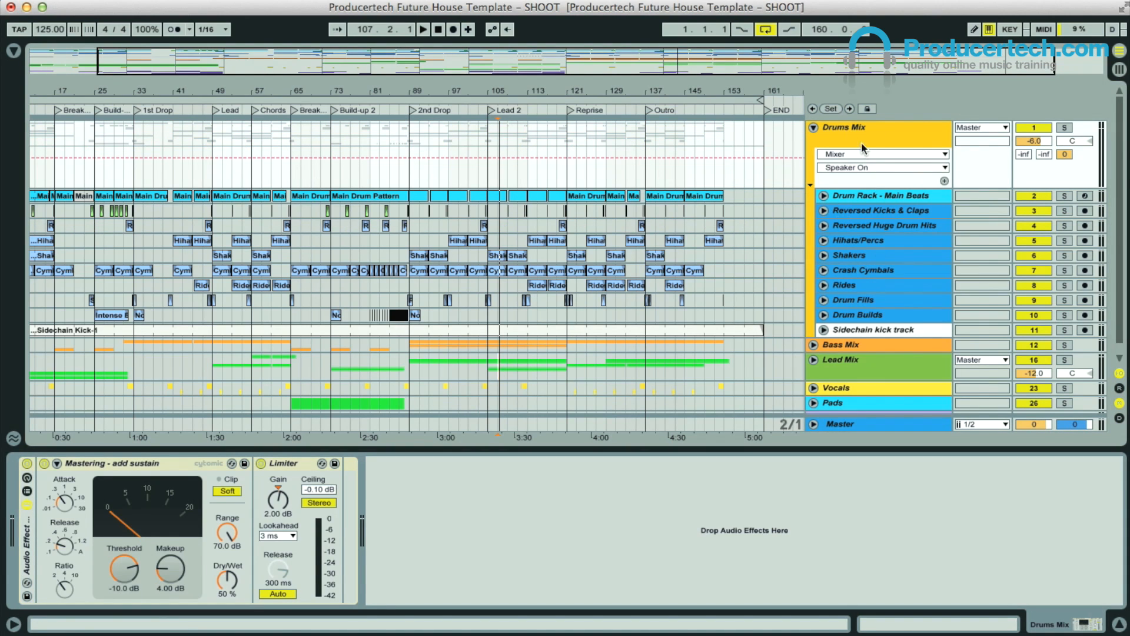
pyautogui.click(813, 128)
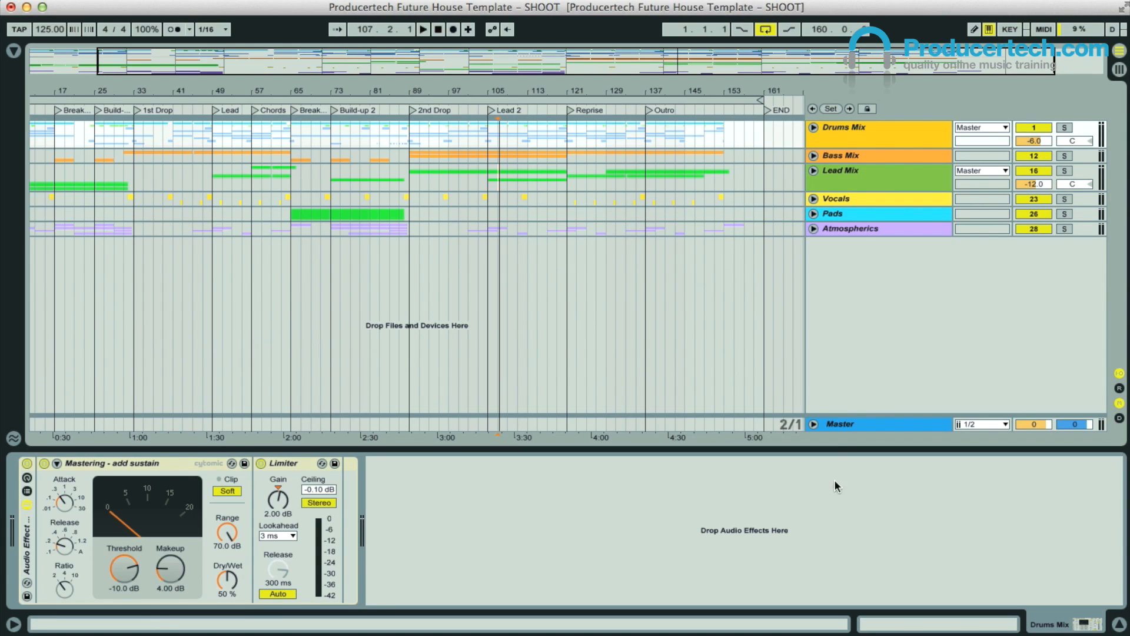
pyautogui.click(845, 425)
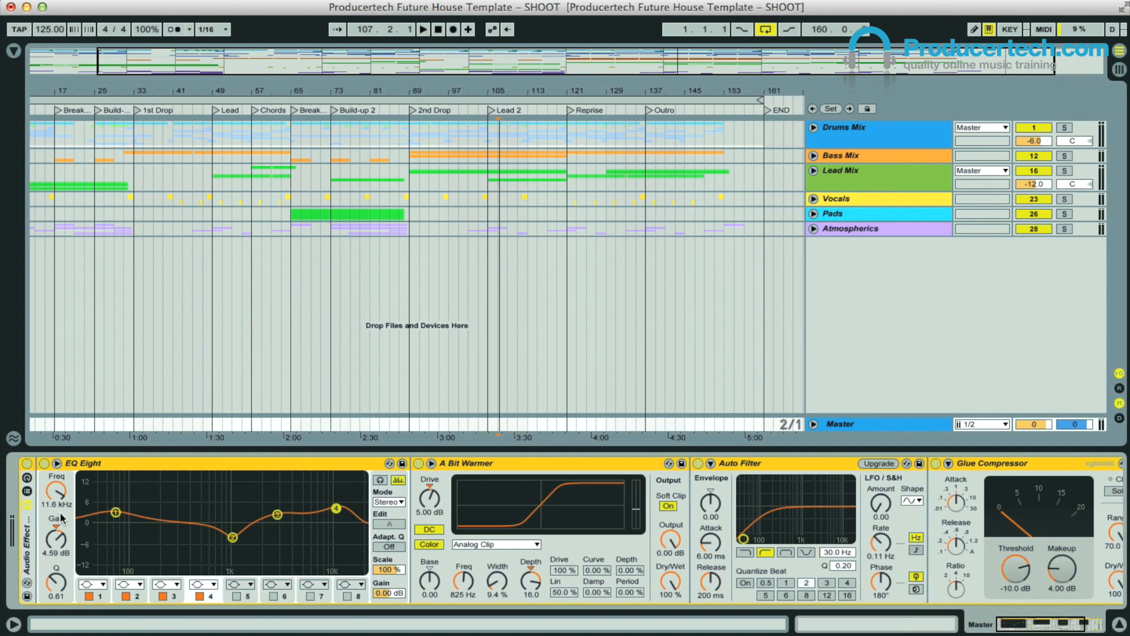
pyautogui.doubleClick(28, 539)
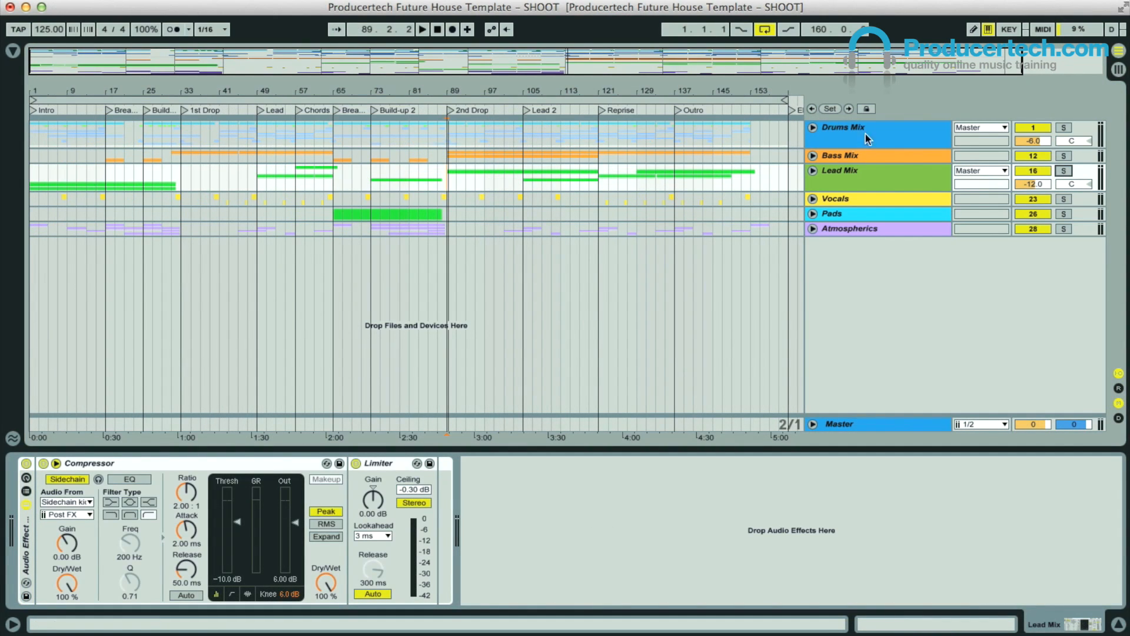
pyautogui.click(813, 127)
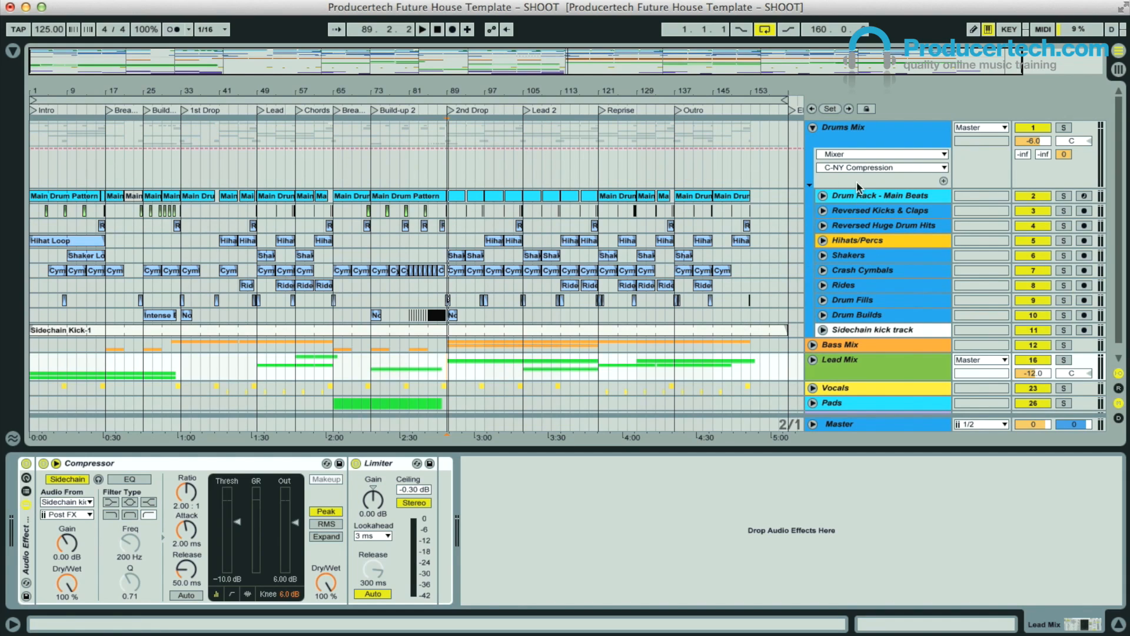
pyautogui.click(814, 129)
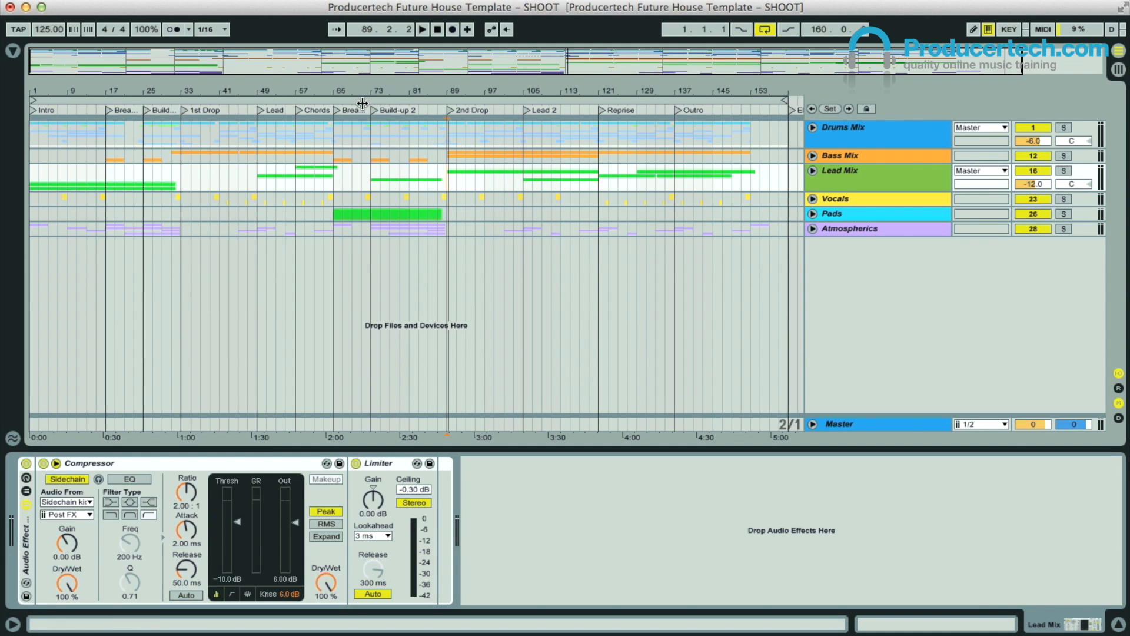
# Unfold the Drums Mix group and its Drum Rack - Main Beats track, and select the Main Drum Pattern clip at the 1st Drop.
pyautogui.moveTo(192, 92); pyautogui.dragTo(293, 74)
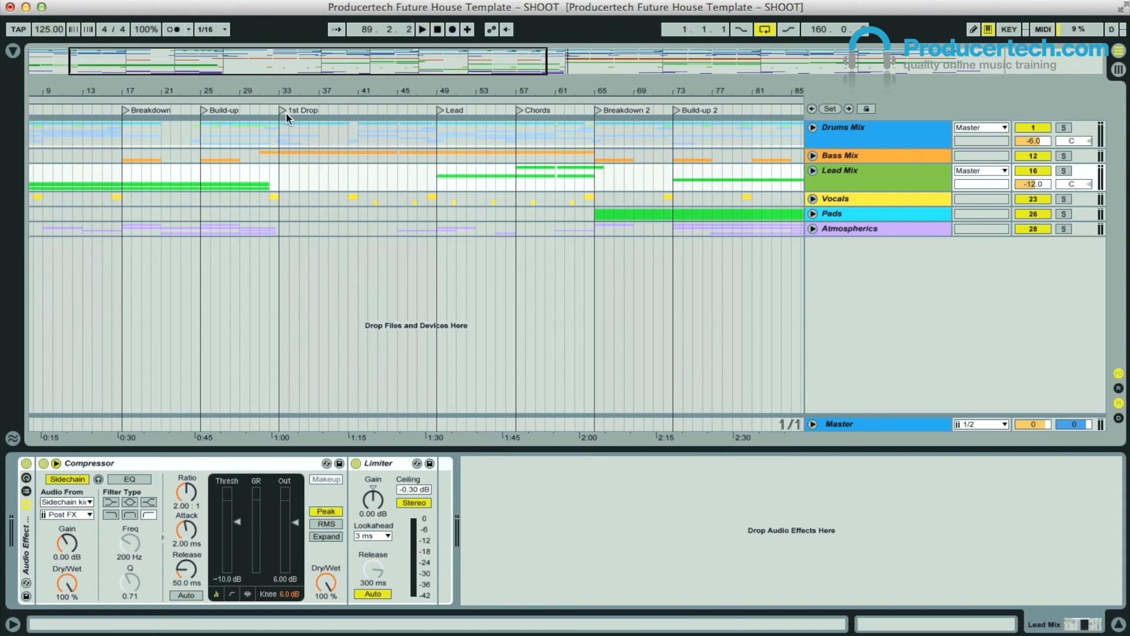
pyautogui.moveTo(312, 92); pyautogui.dragTo(186, 92)
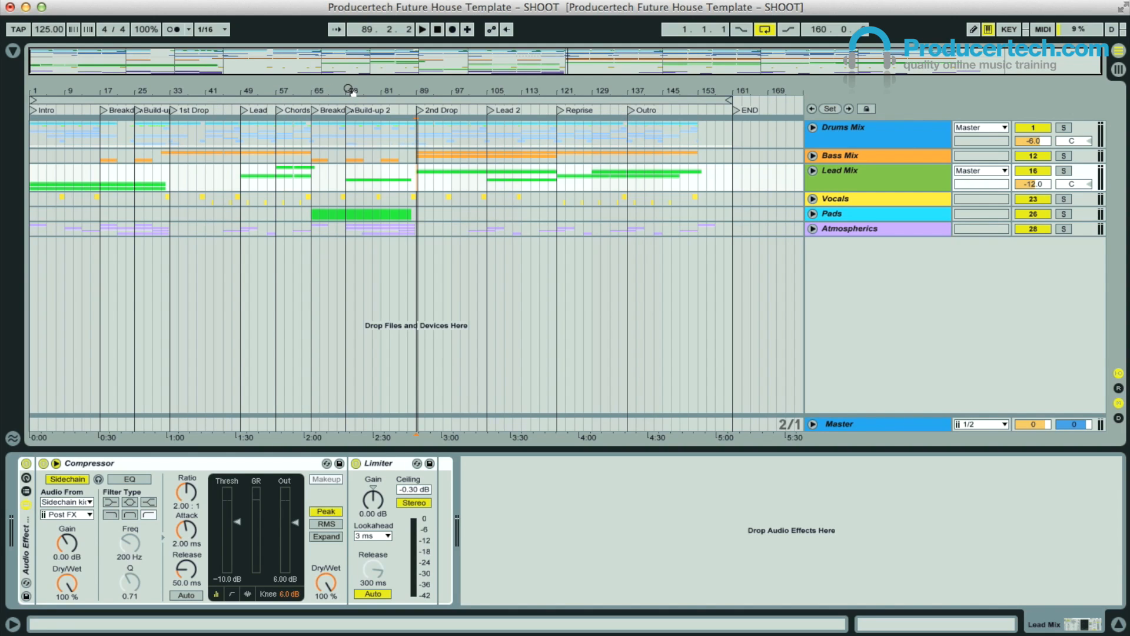
pyautogui.moveTo(183, 94); pyautogui.dragTo(244, 115)
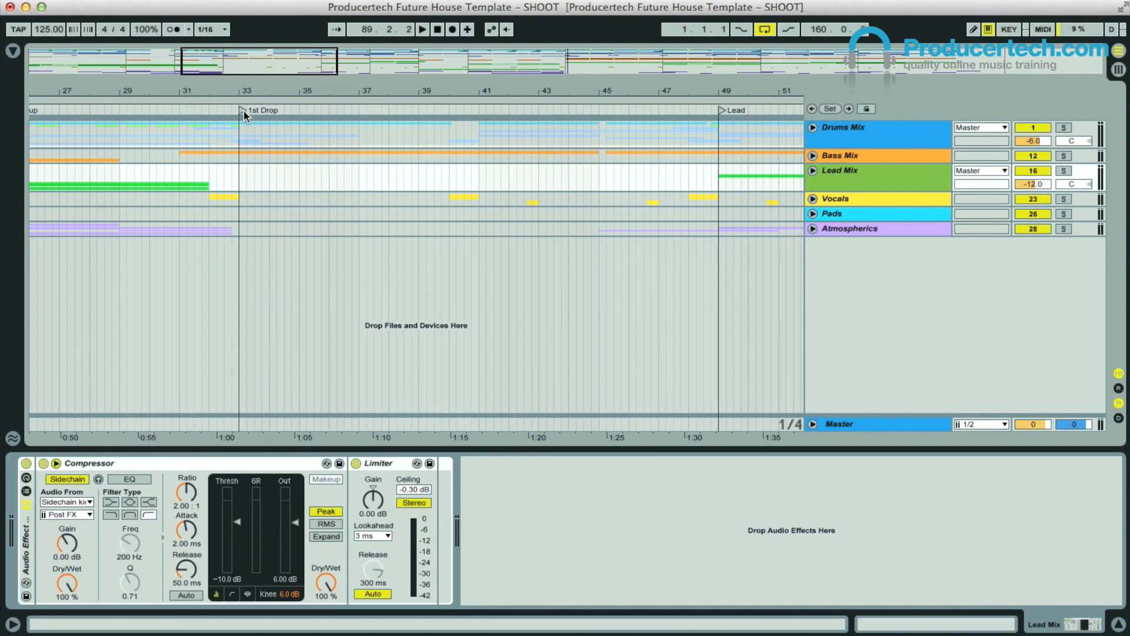
pyautogui.moveTo(348, 92); pyautogui.dragTo(374, 97)
pyautogui.click(813, 127)
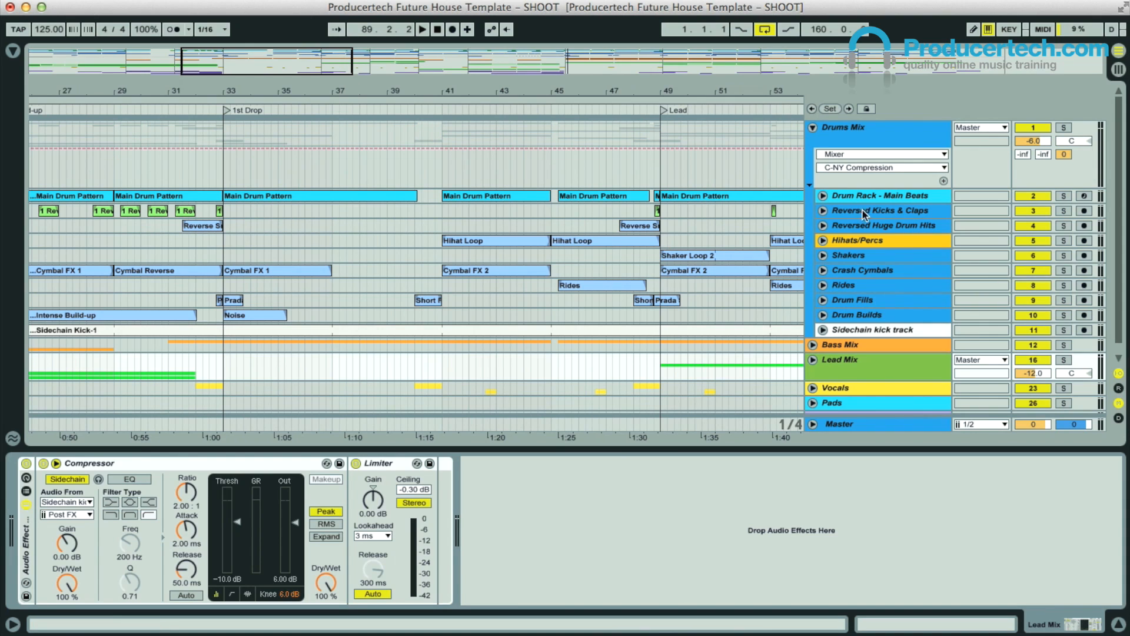
pyautogui.click(822, 196)
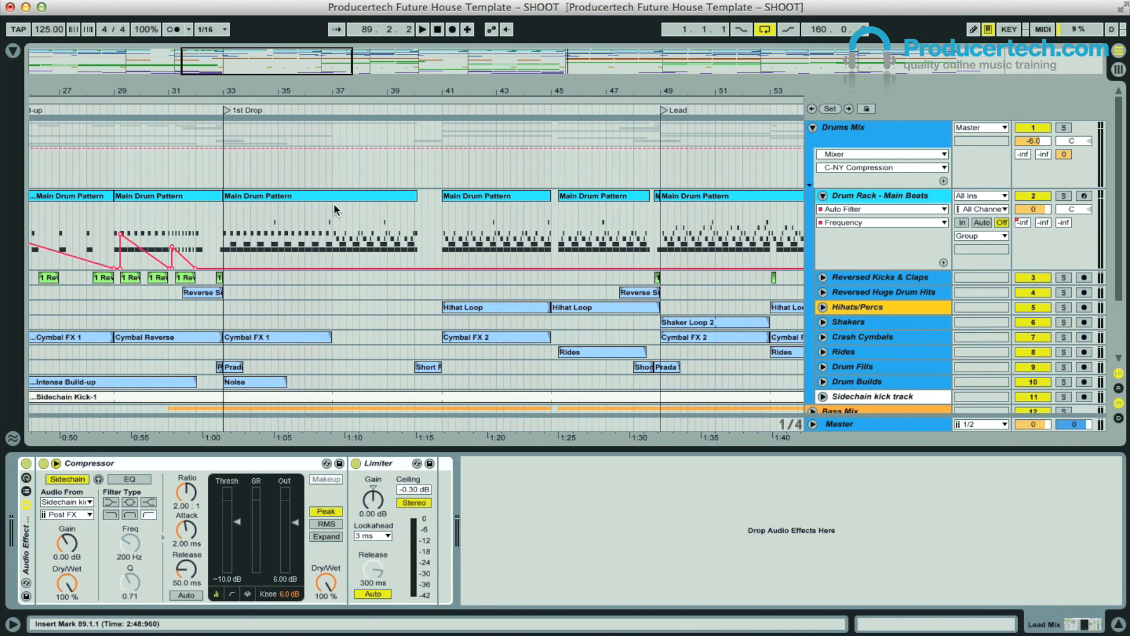
pyautogui.click(275, 196)
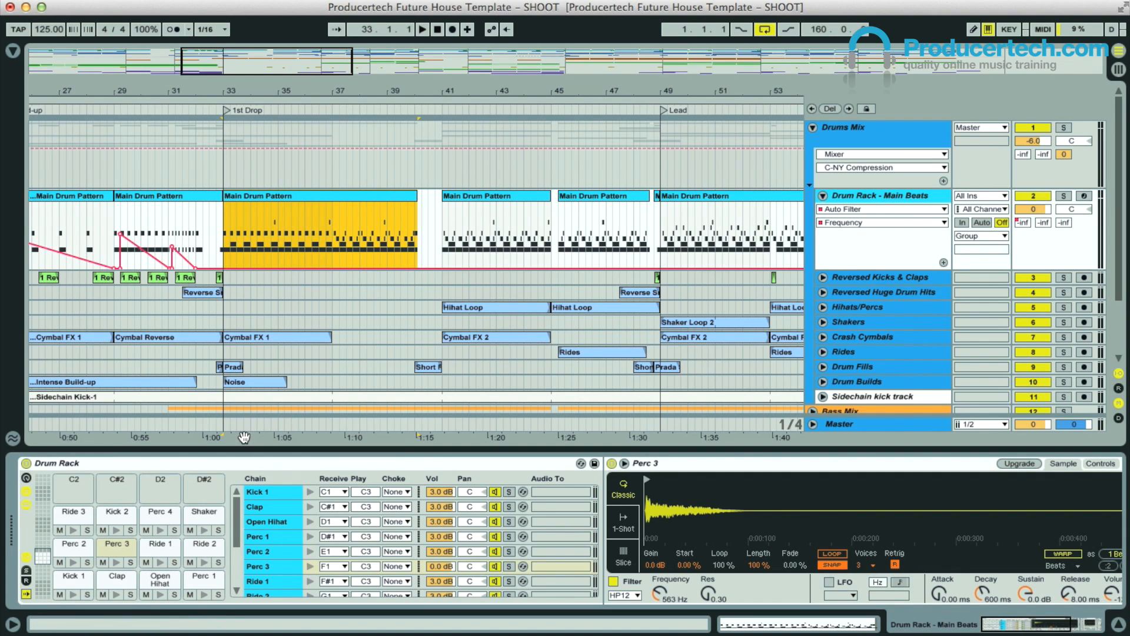
# Turn off return tracks A and B in the mixer and return to the arrangement.
pyautogui.press('Tab')
pyautogui.click(863, 389)
pyautogui.click(922, 388)
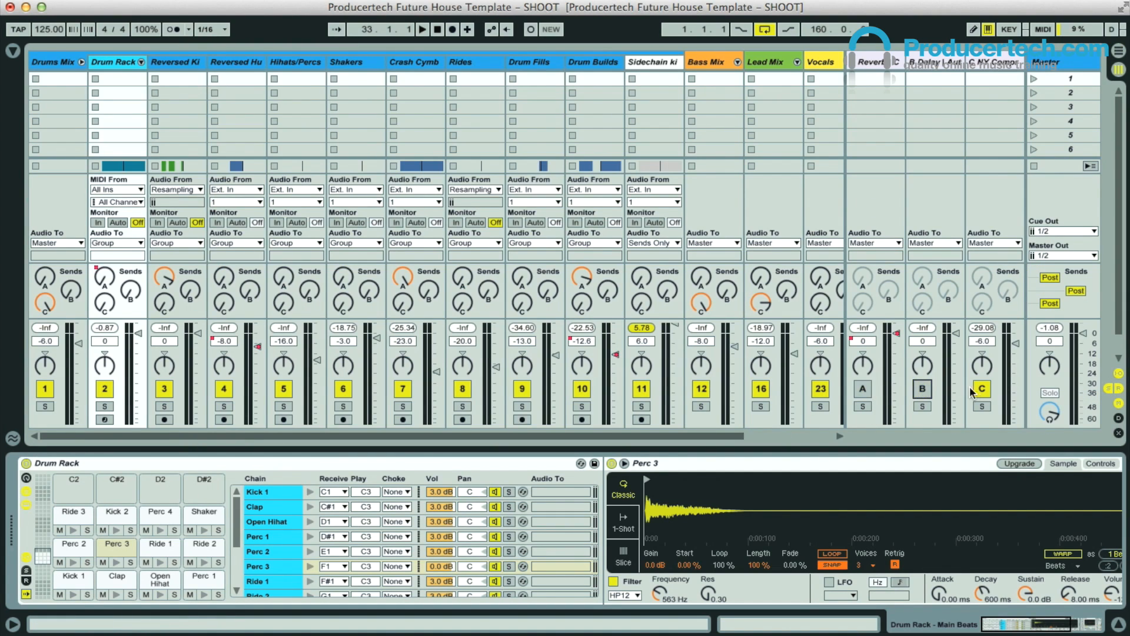
pyautogui.press('Tab')
# Solo the Drum Rack - Main Beats track and play its Main Drum Pattern clip from the 1st Drop.
pyautogui.moveTo(292, 87); pyautogui.dragTo(300, 93)
pyautogui.click(1063, 196)
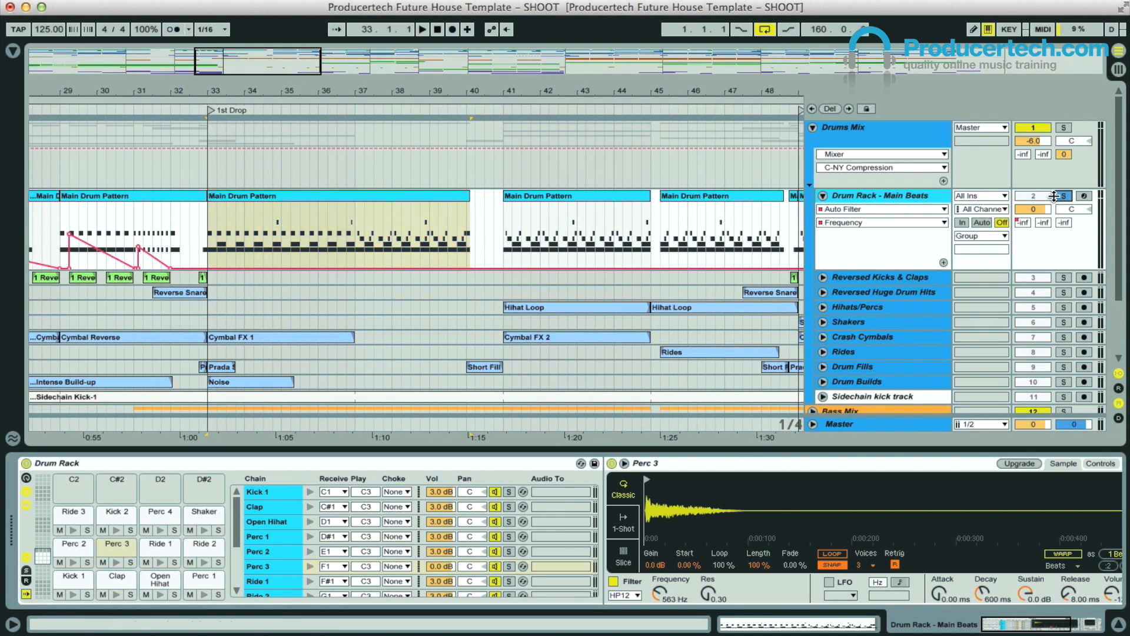
pyautogui.scroll(2, 291, 177)
pyautogui.click(300, 193)
pyautogui.press('space')
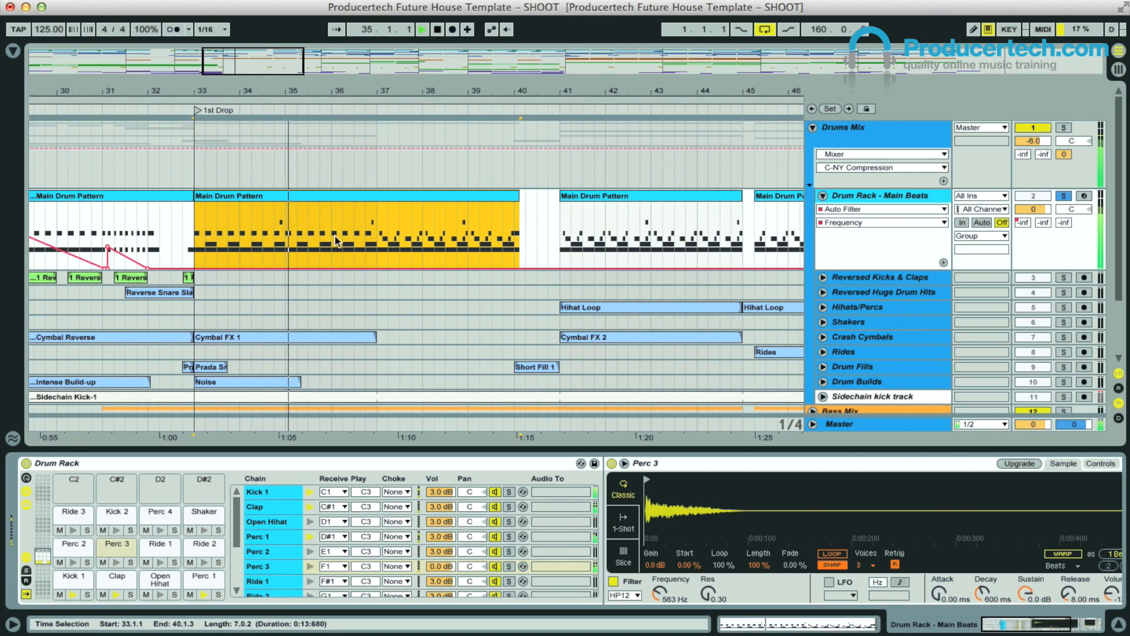
pyautogui.press('space')
# Start hot-swapping the sample on the Kick 1 pad and show the Drums library.
pyautogui.moveTo(268, 92); pyautogui.dragTo(340, 121)
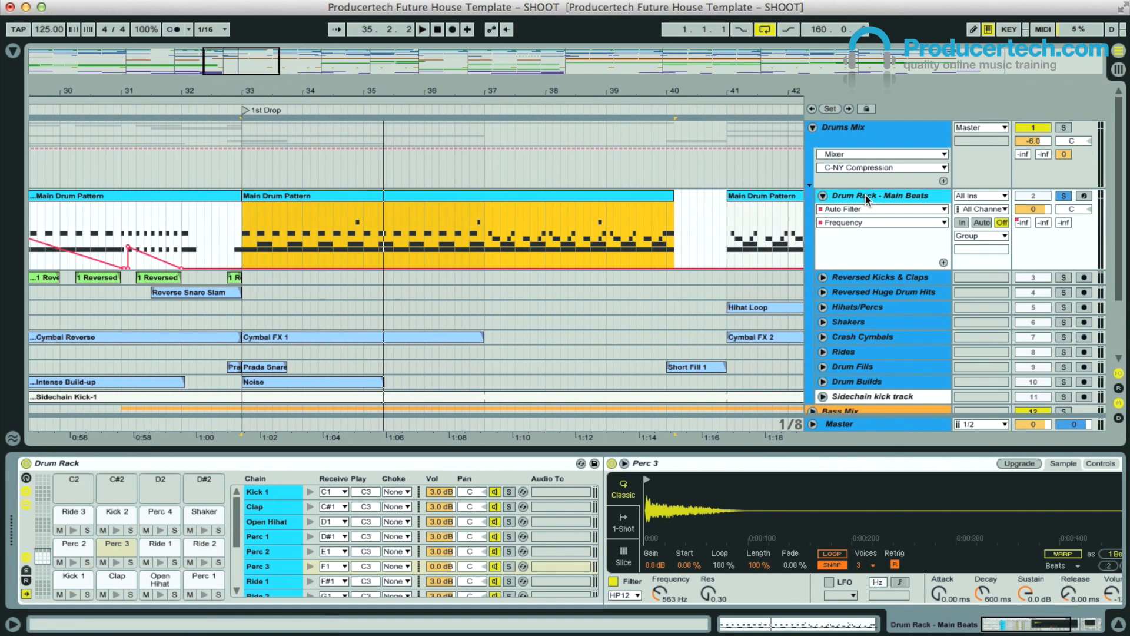
pyautogui.click(70, 576)
pyautogui.hscroll(5, 766, 513)
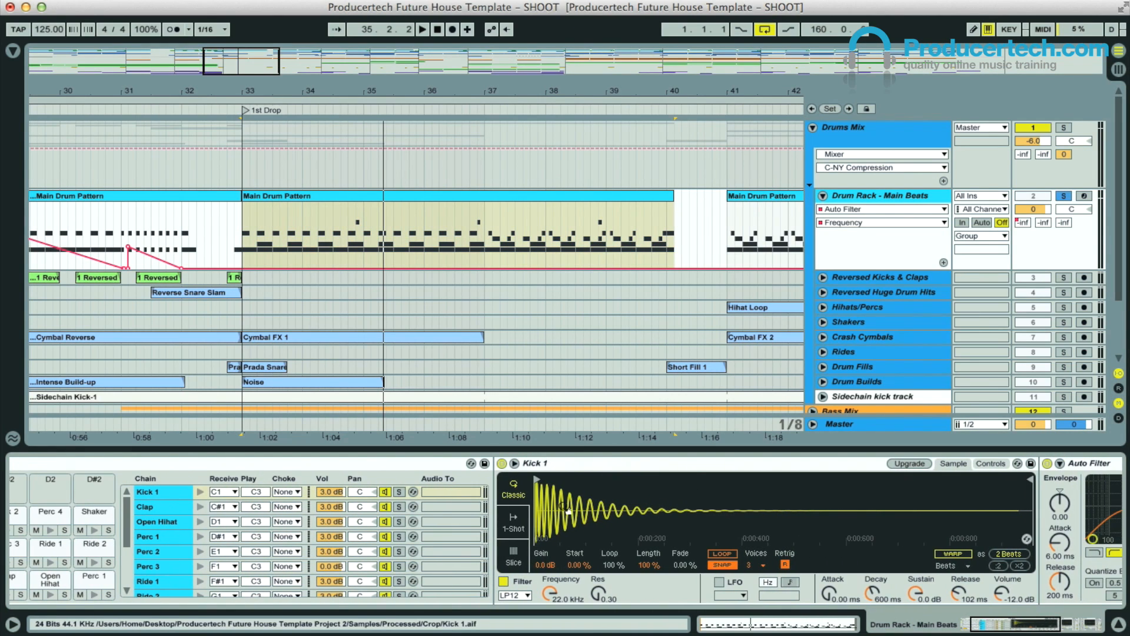
pyautogui.click(1026, 539)
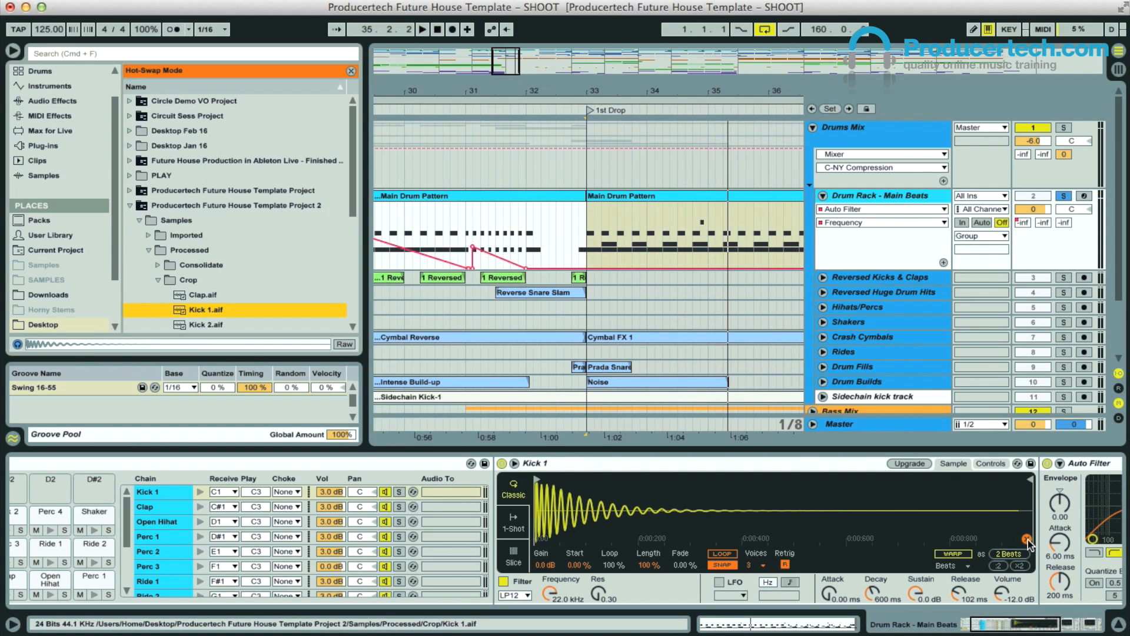
pyautogui.click(40, 72)
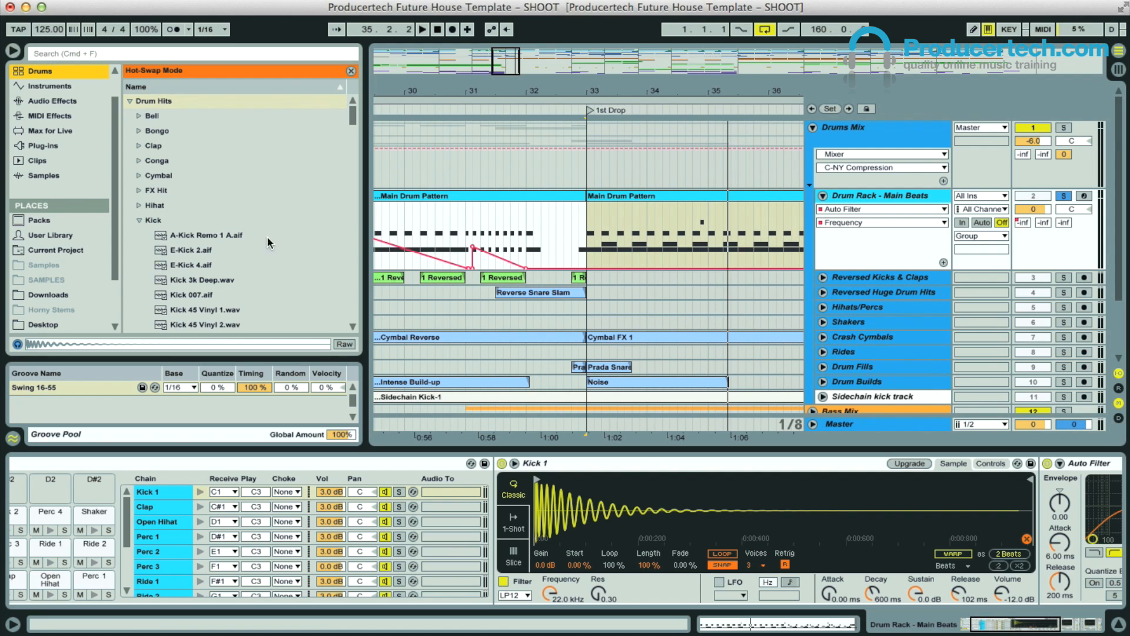
# Audition kick samples from the Kick drum hits and replace the Kick 1 sample with Kick TinyBot 2.wav.
pyautogui.scroll(-20, 249, 228)
pyautogui.click(226, 206)
pyautogui.click(214, 281)
pyautogui.scroll(-6, 215, 279)
pyautogui.click(207, 176)
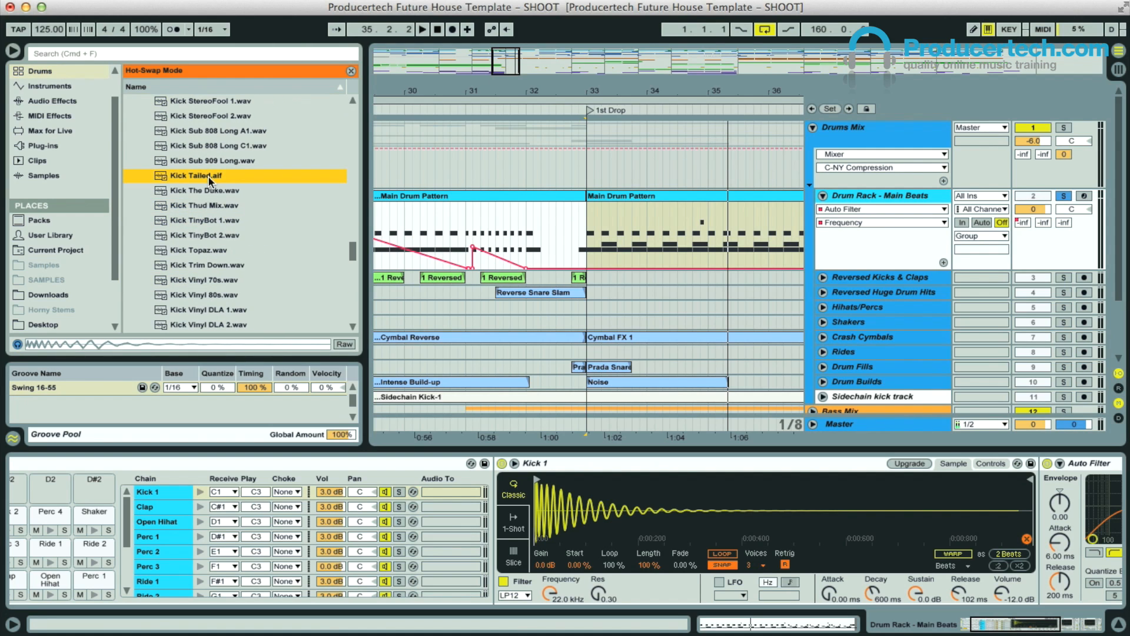
pyautogui.click(217, 222)
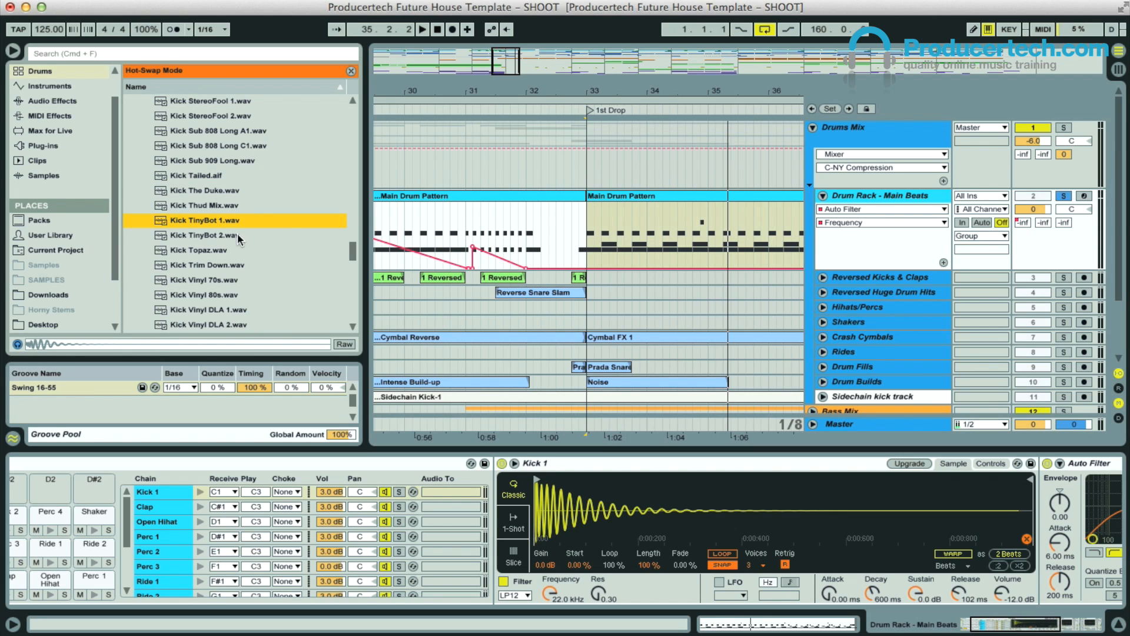
pyautogui.click(206, 236)
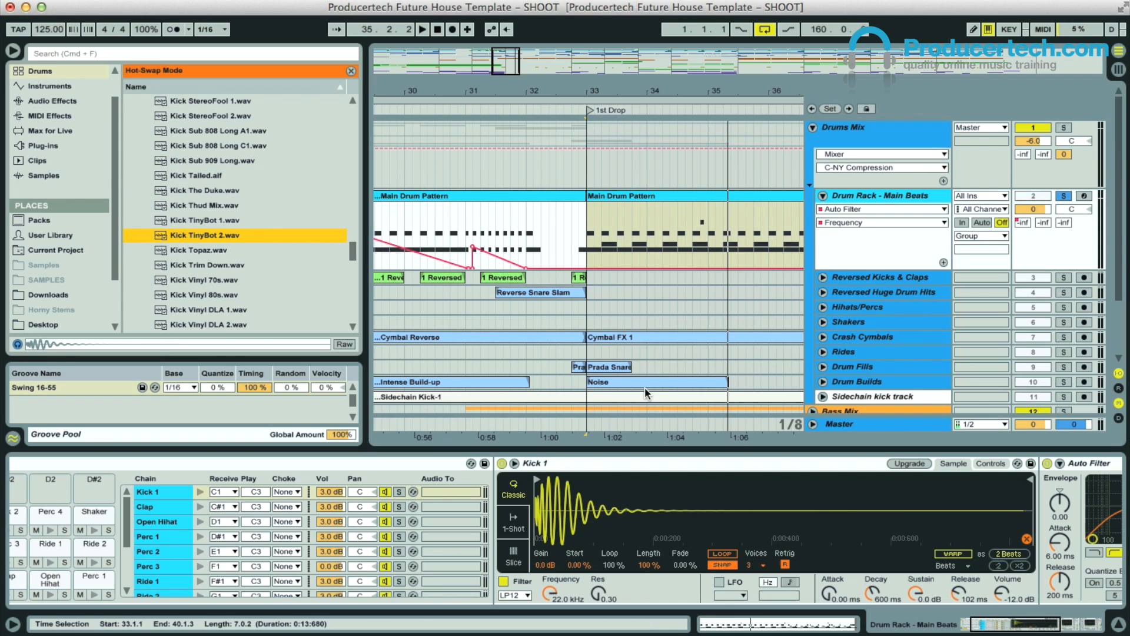
# Play the drum pattern briefly with the swapped kick, and leave hot-swap mode with the browser hidden.
pyautogui.press('space')
pyautogui.press('space')
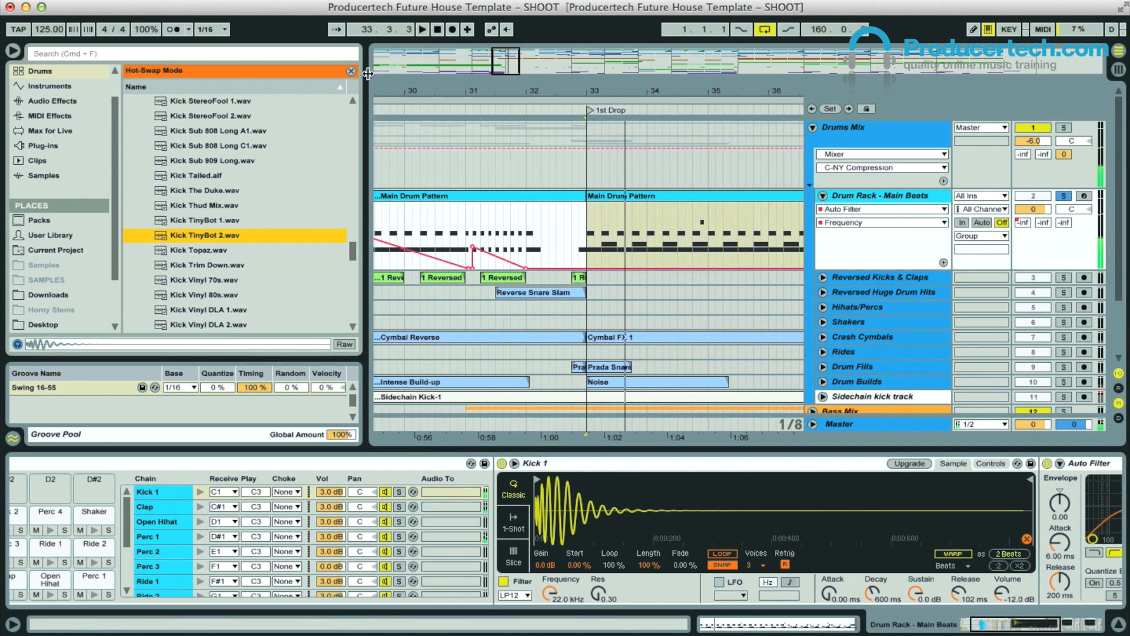
pyautogui.click(351, 71)
pyautogui.click(13, 51)
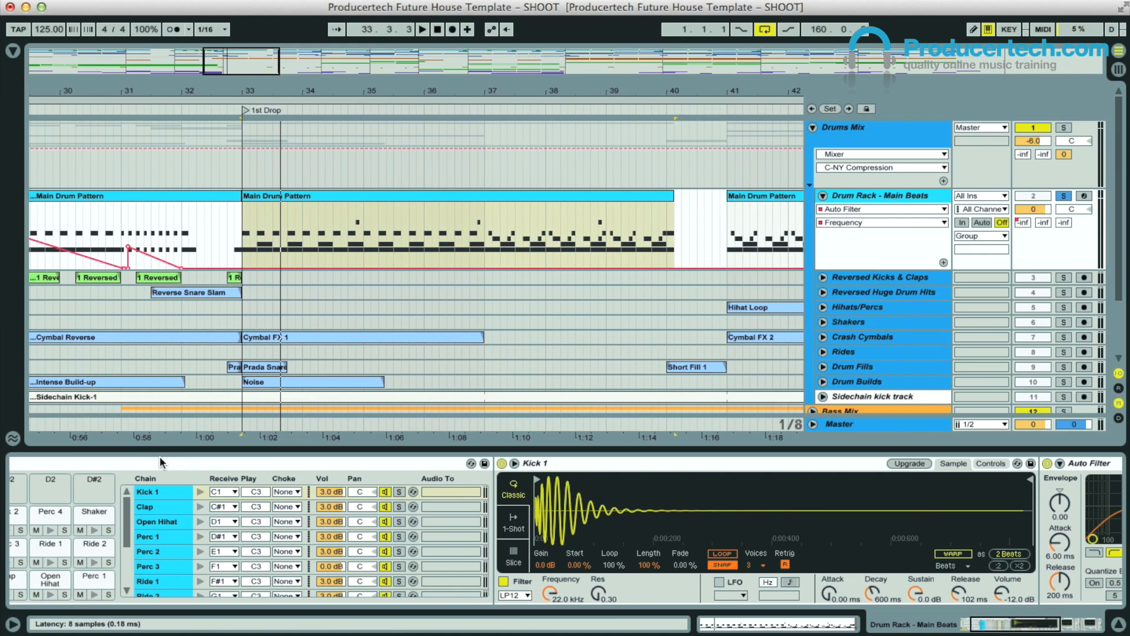
# Replace the Clap pad's sample with FUH_Clap_03.wav from the FUH_Claps_&_Snares folder in Finder.
pyautogui.hscroll(-3, 165, 461)
pyautogui.click(119, 579)
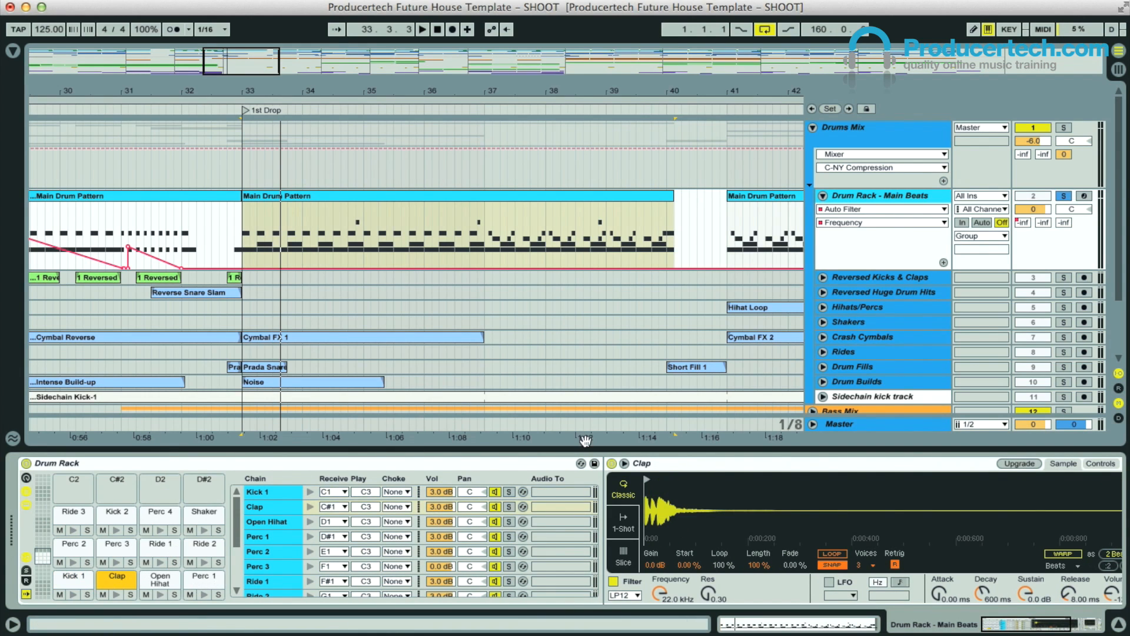
pyautogui.press('super+Tab')
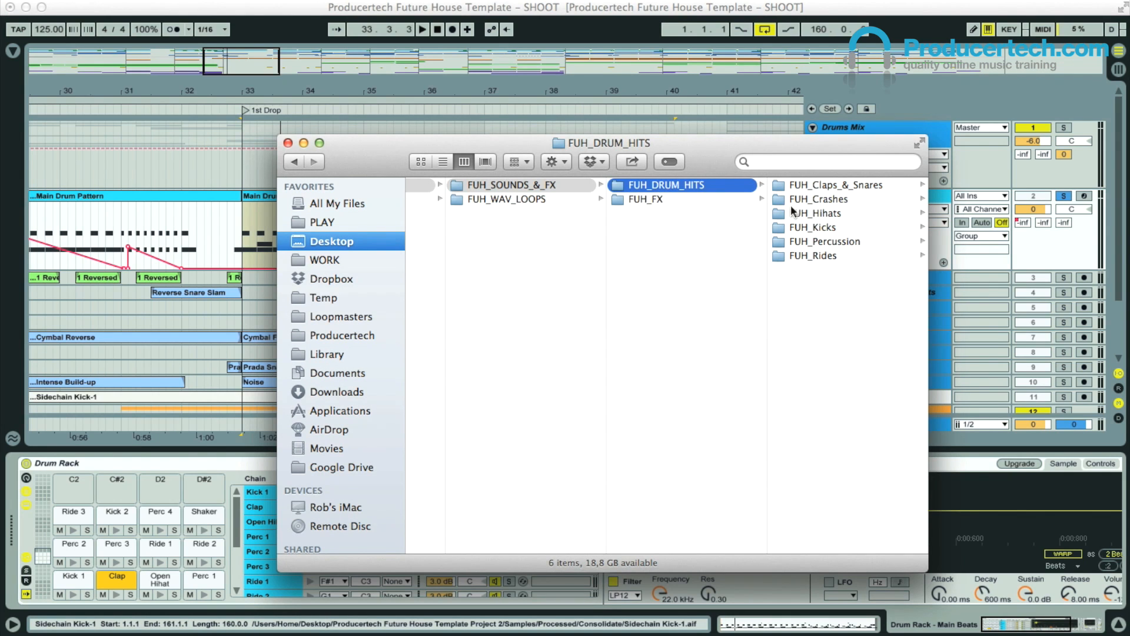
pyautogui.click(839, 183)
pyautogui.moveTo(776, 143); pyautogui.dragTo(358, 168)
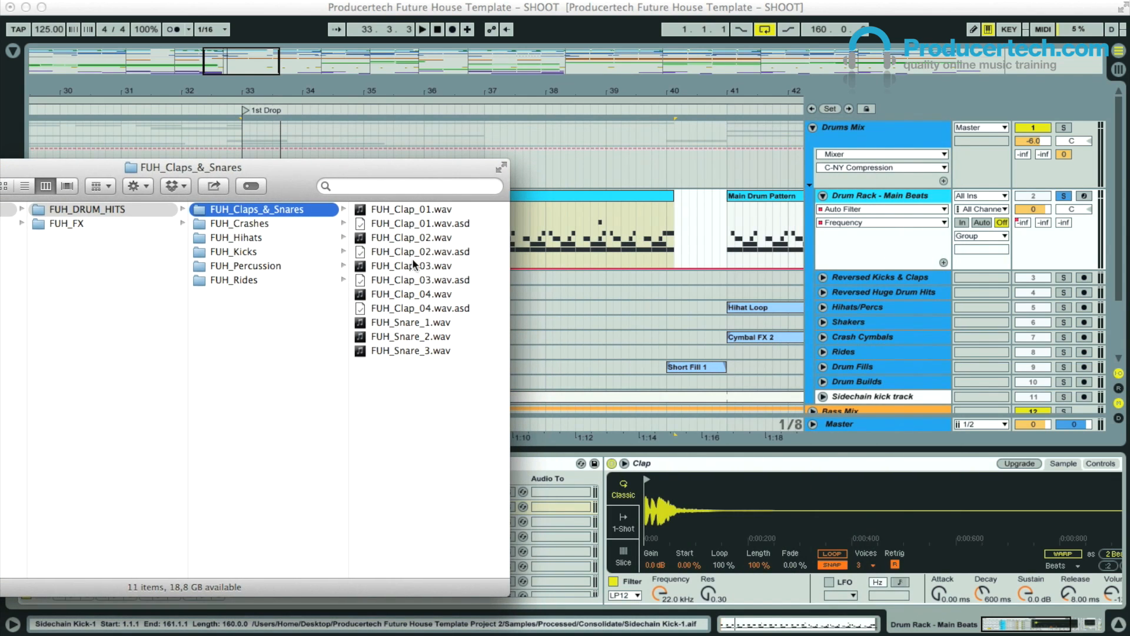
pyautogui.moveTo(394, 269); pyautogui.dragTo(754, 509)
pyautogui.click(757, 447)
# Set the Clap's sustain to -inf dB and its decay to 990 ms while the drum pattern plays.
pyautogui.press('space')
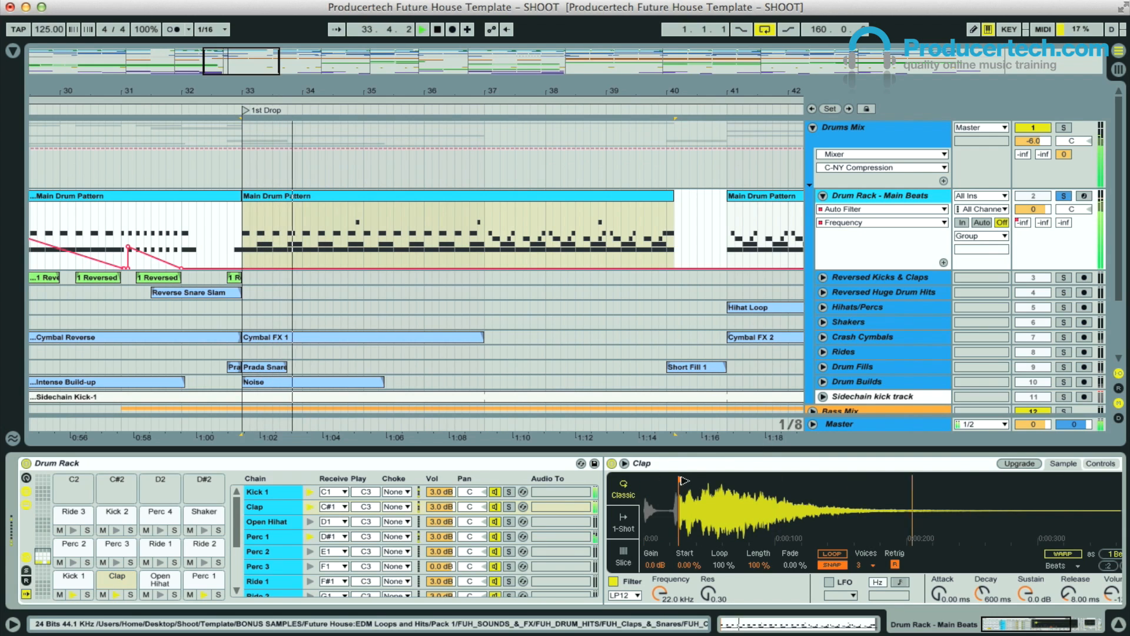
pyautogui.moveTo(1025, 592); pyautogui.dragTo(982, 584)
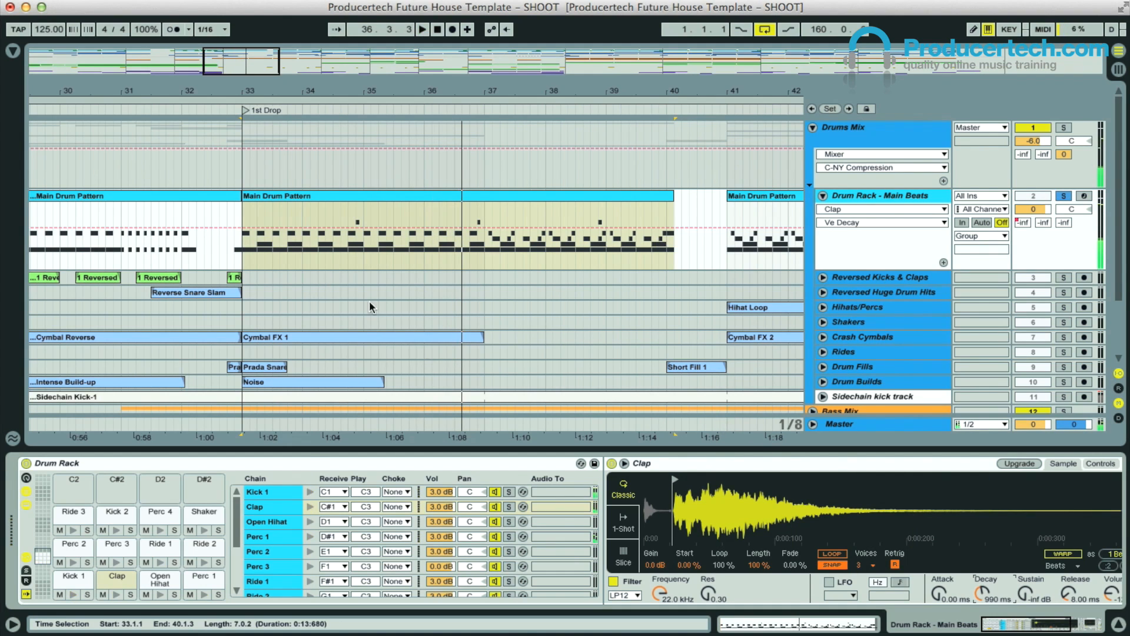
# Replace the Open Hihat pad's sample with one from the FUH_Hihats folder in Finder.
pyautogui.click(267, 521)
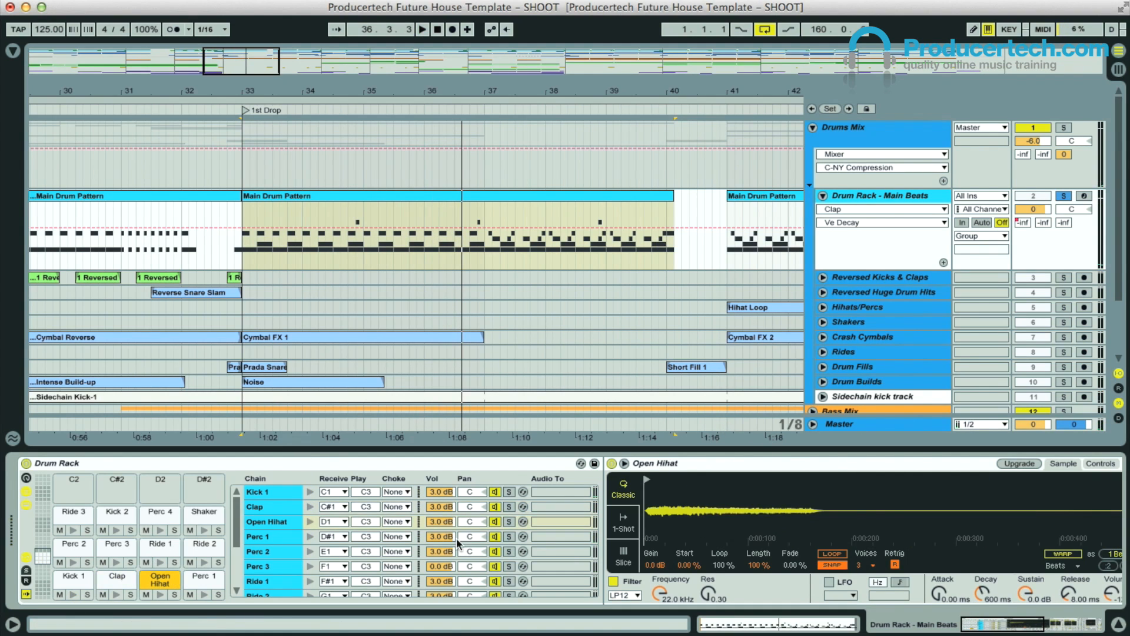
pyautogui.press('super+Tab')
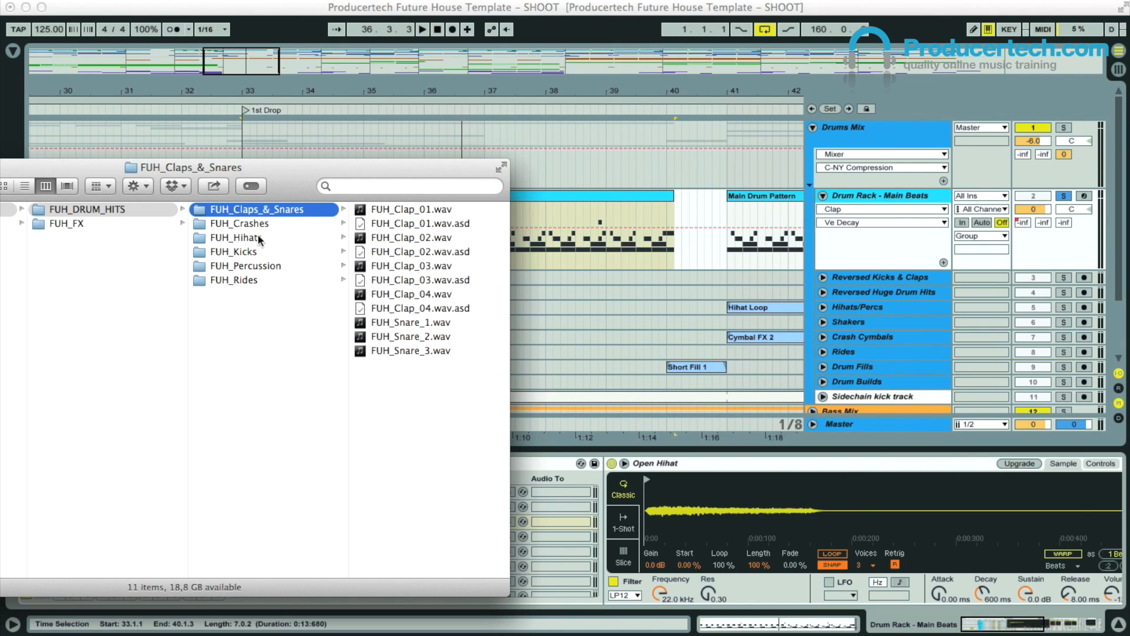
pyautogui.click(236, 238)
pyautogui.moveTo(404, 296); pyautogui.dragTo(727, 490)
pyautogui.press('super+Tab')
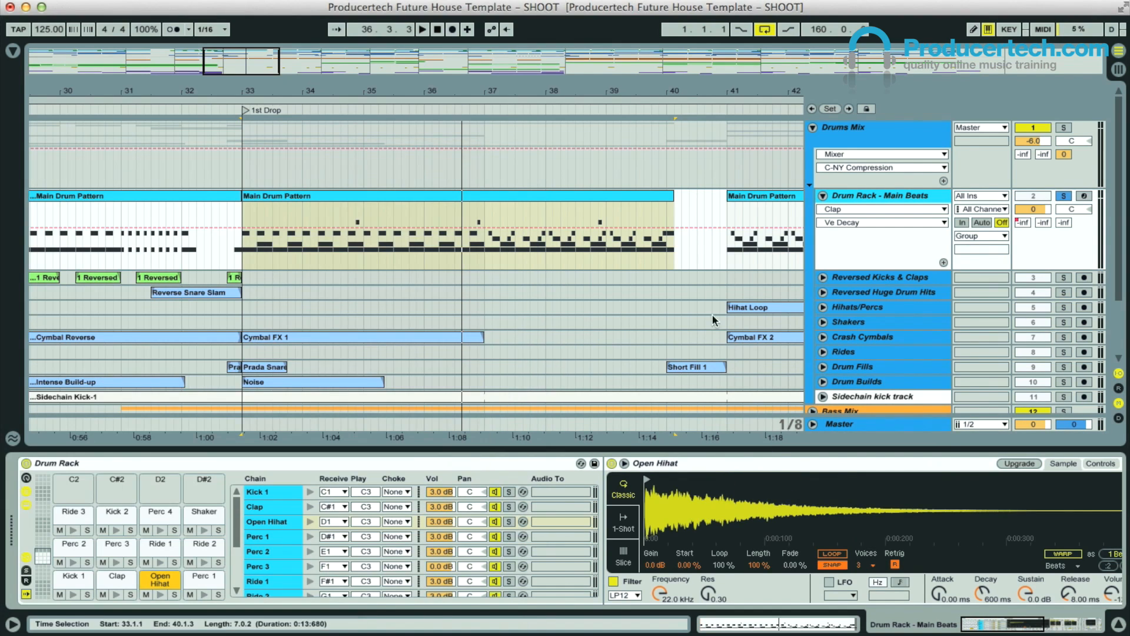
# Set the Open Hihat's sustain to -inf dB and decay to 908 ms while playing the bar 41 pattern, and collapse the Drum Rack track.
pyautogui.hscroll(5, 457, 198)
pyautogui.click(456, 198)
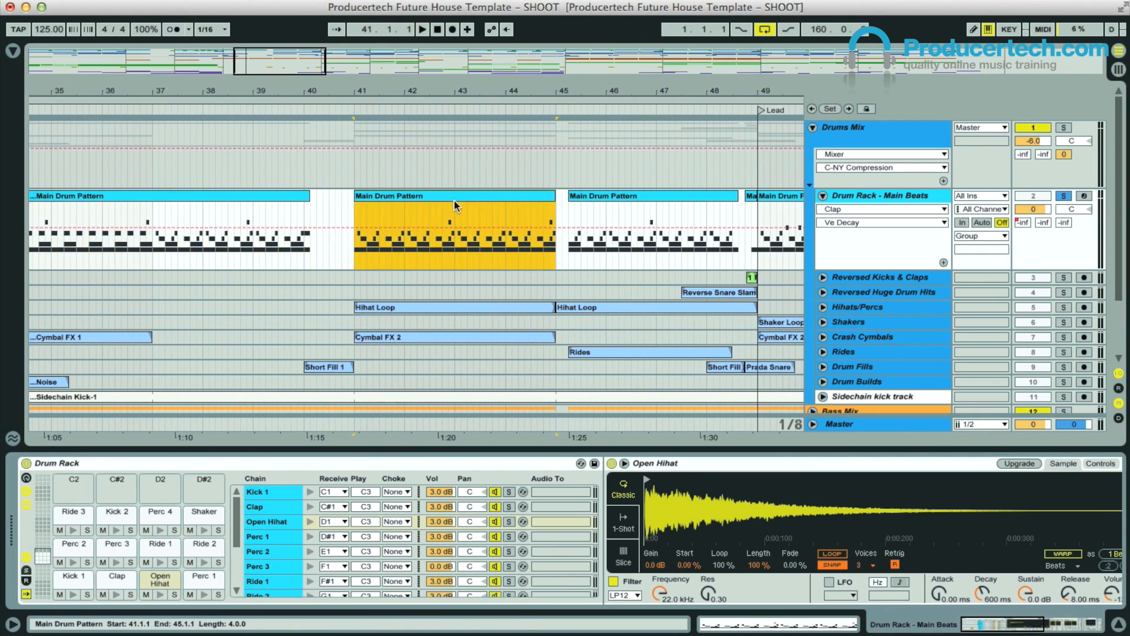
pyautogui.press('space')
pyautogui.moveTo(1025, 594); pyautogui.dragTo(1026, 633)
pyautogui.moveTo(985, 594); pyautogui.dragTo(985, 590)
pyautogui.moveTo(557, 94); pyautogui.dragTo(584, 71)
pyautogui.press('space')
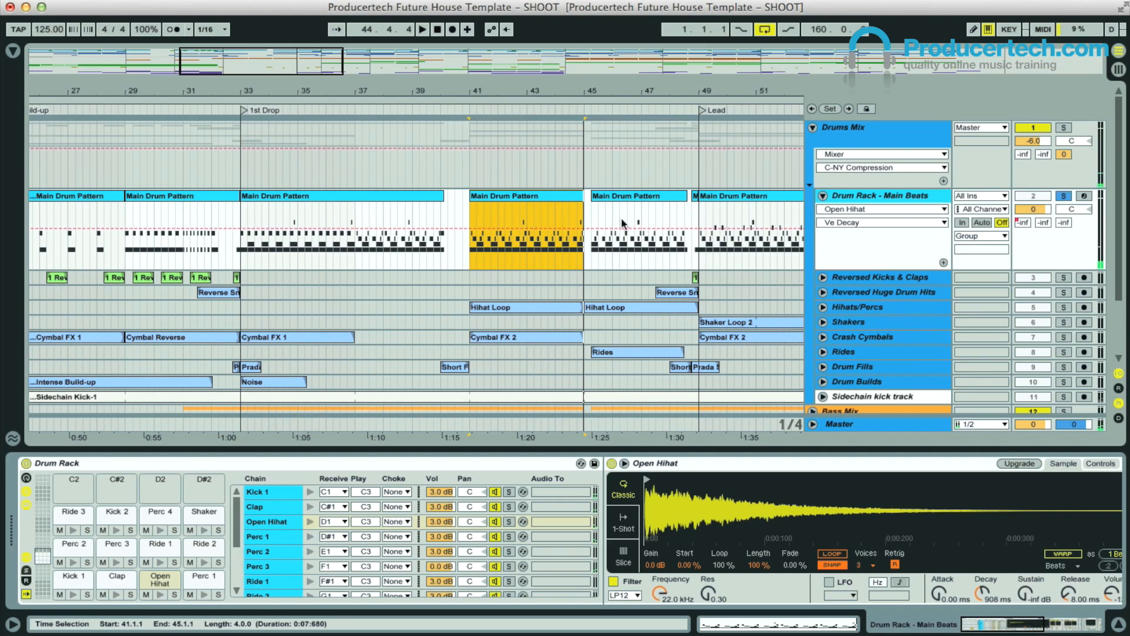
pyautogui.moveTo(907, 270); pyautogui.dragTo(905, 202)
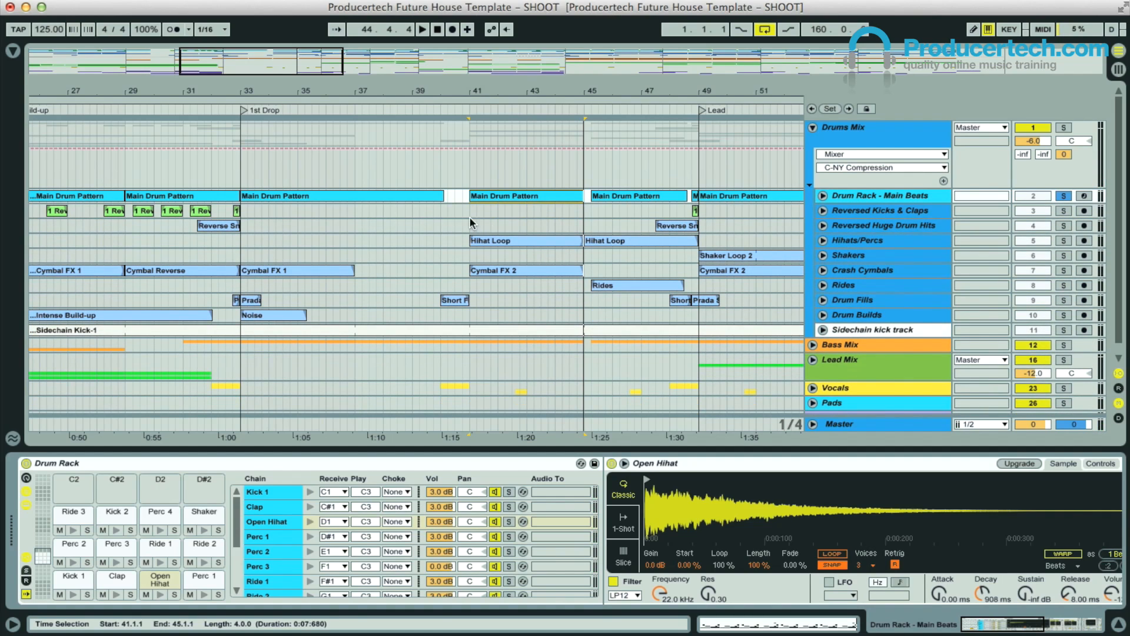
# Examine the device chains of the Reversed Huge Drum Hits and Crash Cymbals tracks in the Drums Mix group.
pyautogui.click(859, 210)
pyautogui.click(865, 225)
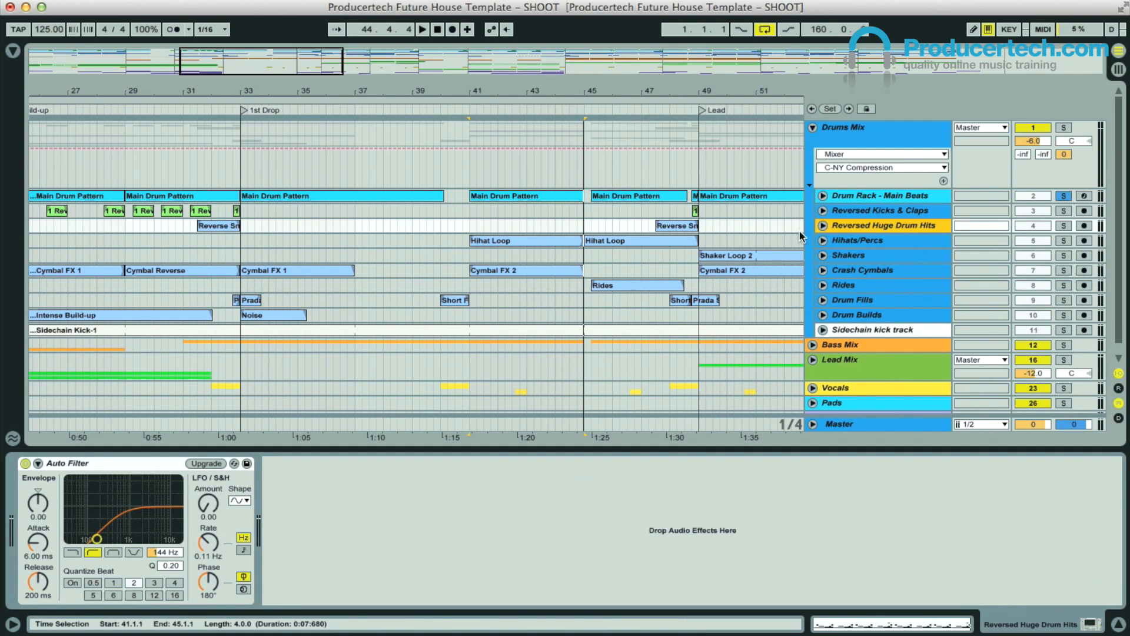
pyautogui.moveTo(895, 232)
pyautogui.mouseDown()
pyautogui.moveTo(895, 267)
pyautogui.moveTo(896, 226)
pyautogui.mouseUp()
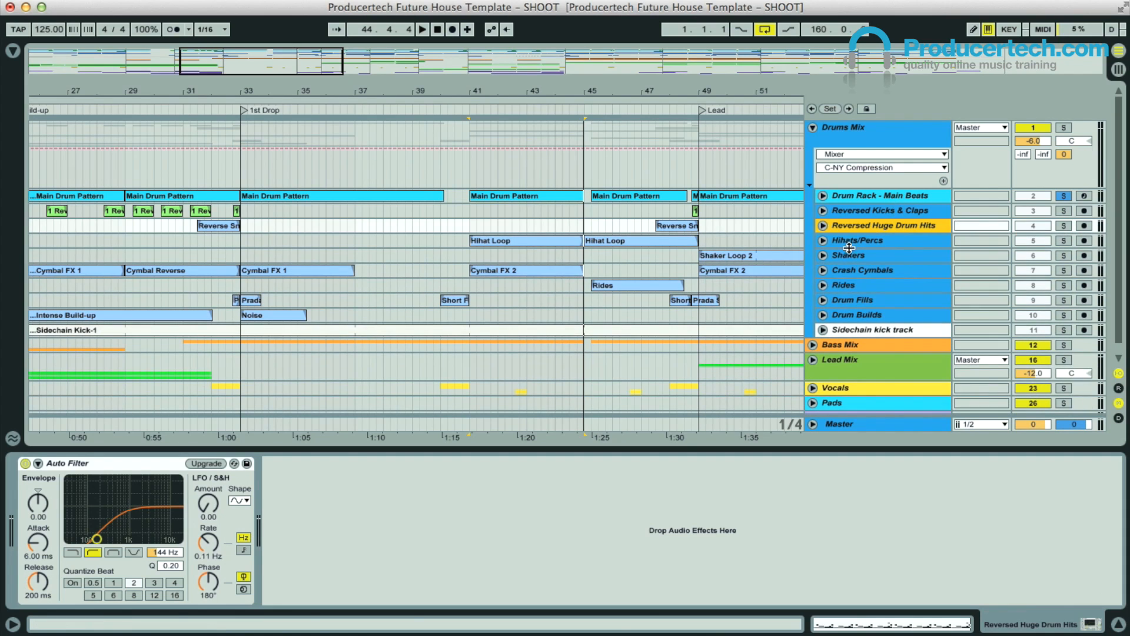
pyautogui.click(277, 270)
pyautogui.moveTo(908, 277)
pyautogui.mouseDown()
pyautogui.moveTo(908, 329)
pyautogui.moveTo(908, 277)
pyautogui.mouseUp()
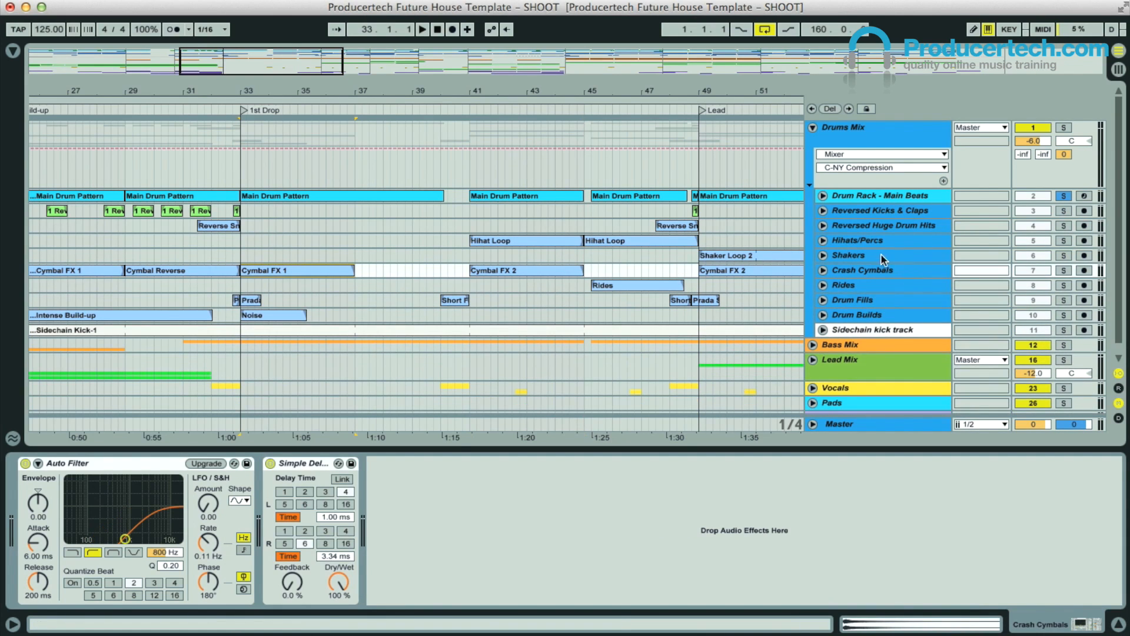
# Unfold the Hihats/Percs track and focus on its Hihat Loop clips starting at bar 41.
pyautogui.click(853, 238)
pyautogui.click(823, 240)
pyautogui.moveTo(510, 91); pyautogui.dragTo(343, 267)
pyautogui.moveTo(389, 93); pyautogui.dragTo(395, 59)
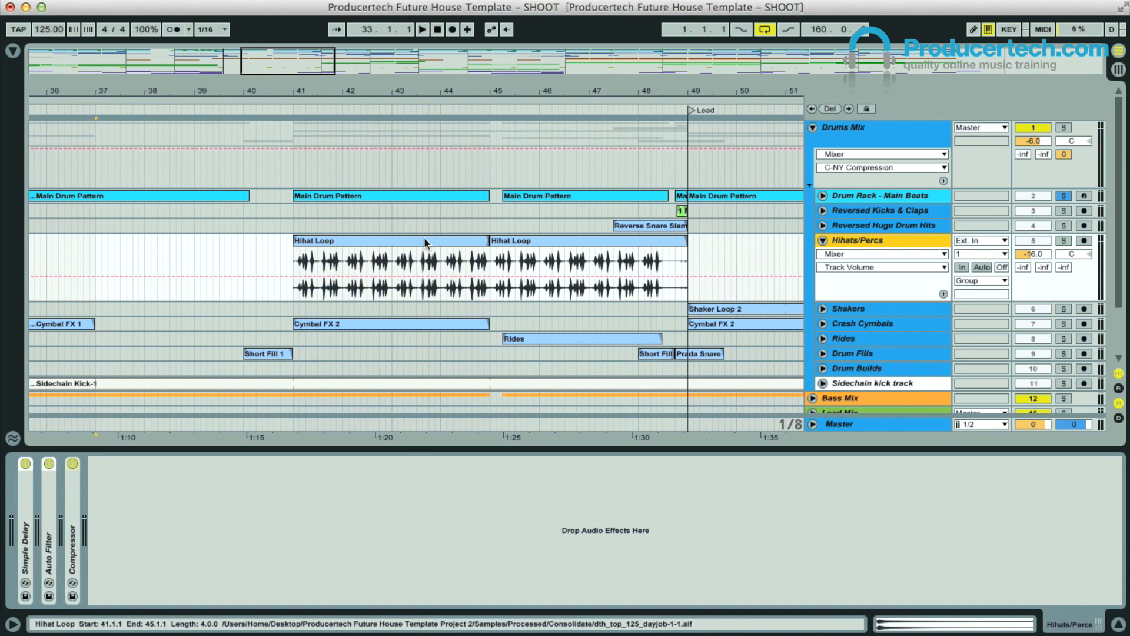
# Switch to Finder and open the BM_TOP_LOOPS folder inside BM_DRUM_LOOPS of the Future House EDM Loops Pack 1 samples.
pyautogui.press('super+Tab')
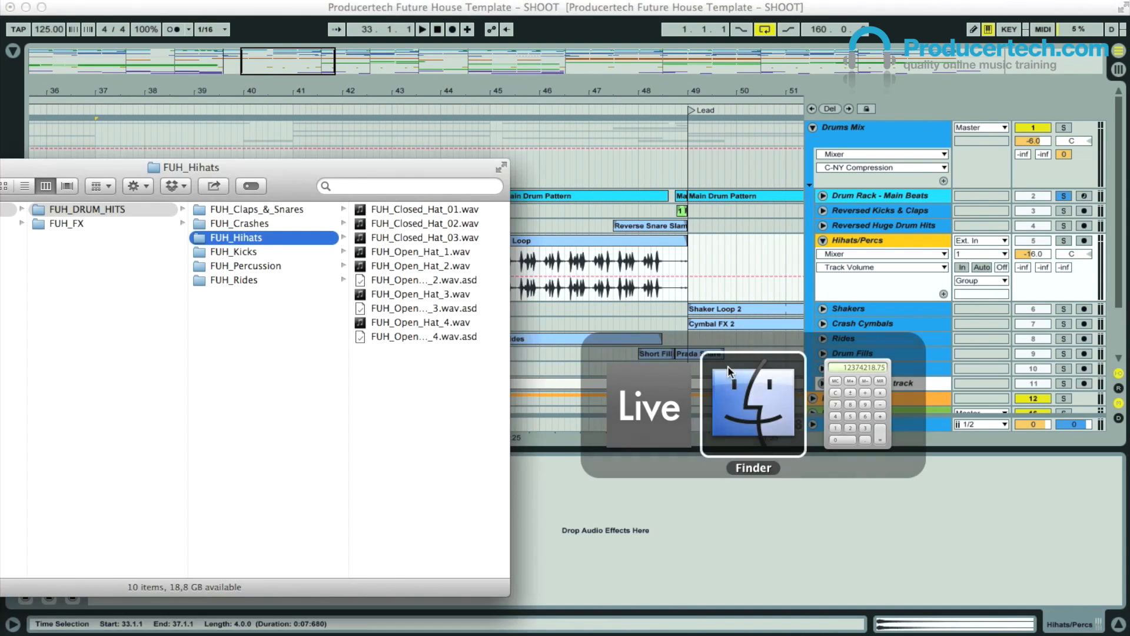
pyautogui.moveTo(304, 173); pyautogui.dragTo(681, 129)
pyautogui.hscroll(-5, 655, 234)
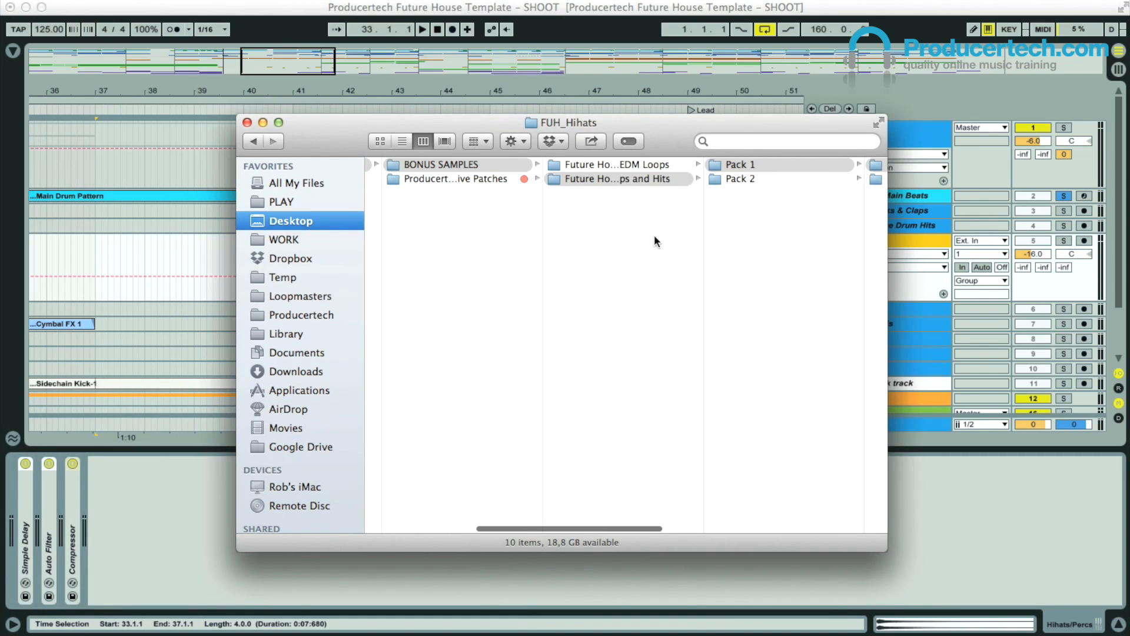
pyautogui.click(644, 165)
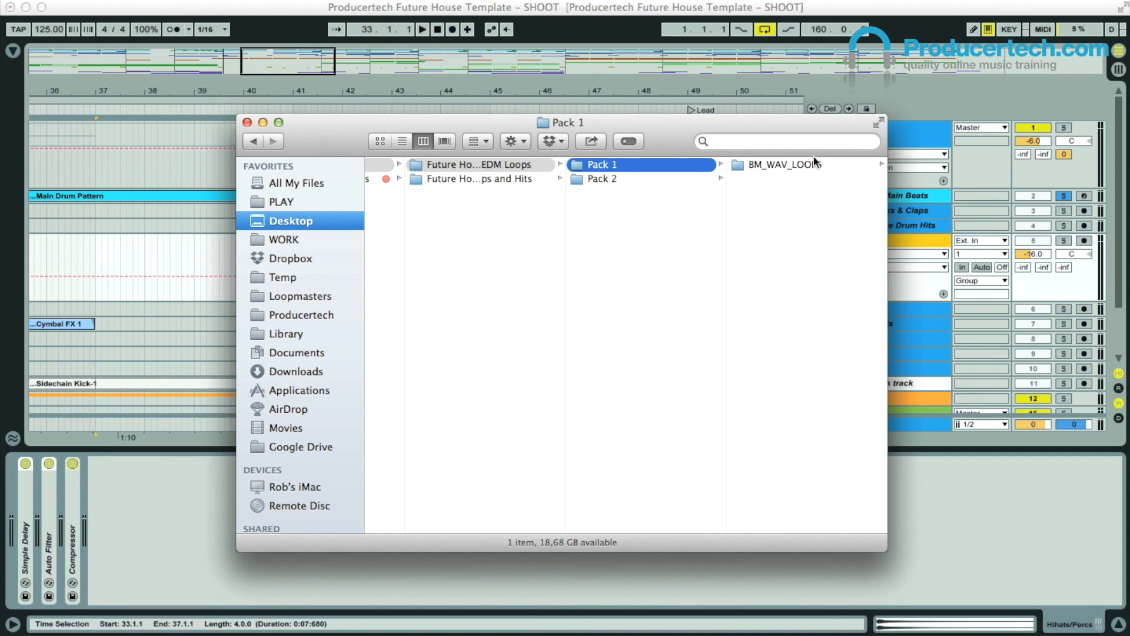
pyautogui.click(775, 162)
pyautogui.click(783, 180)
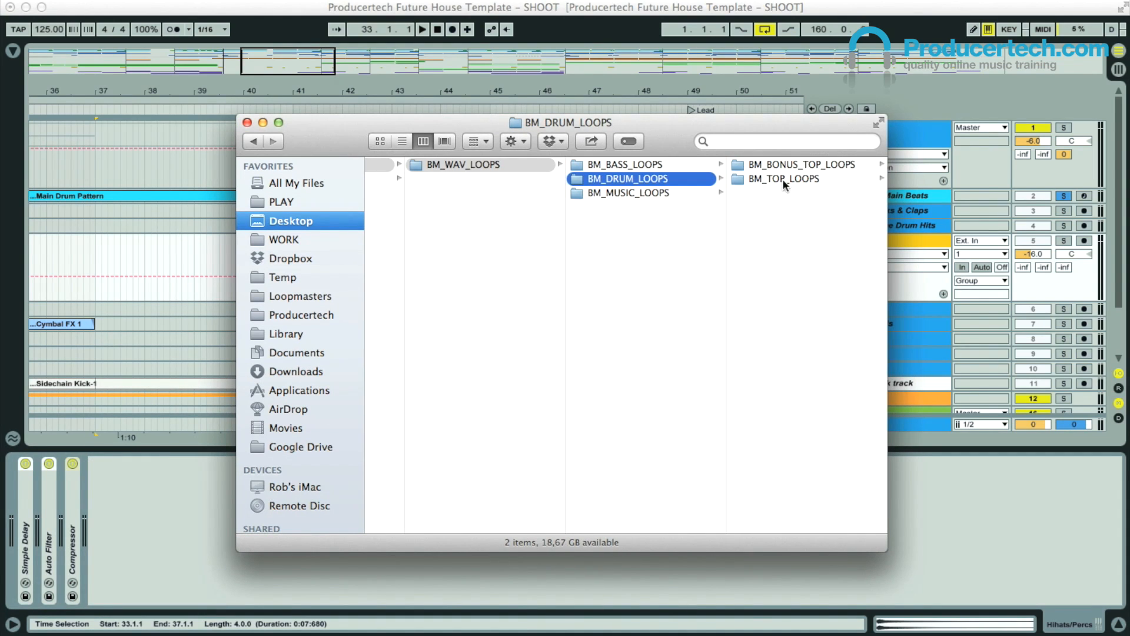
pyautogui.click(785, 179)
# Replace the Hihat Loop at bar 41 with BM_128_Tops_03 and play it with only the Hihats/Percs track soloed.
pyautogui.moveTo(793, 118); pyautogui.dragTo(165, 217)
pyautogui.moveTo(185, 316); pyautogui.dragTo(489, 241)
pyautogui.press('space')
pyautogui.click(1064, 240)
pyautogui.click(1063, 196)
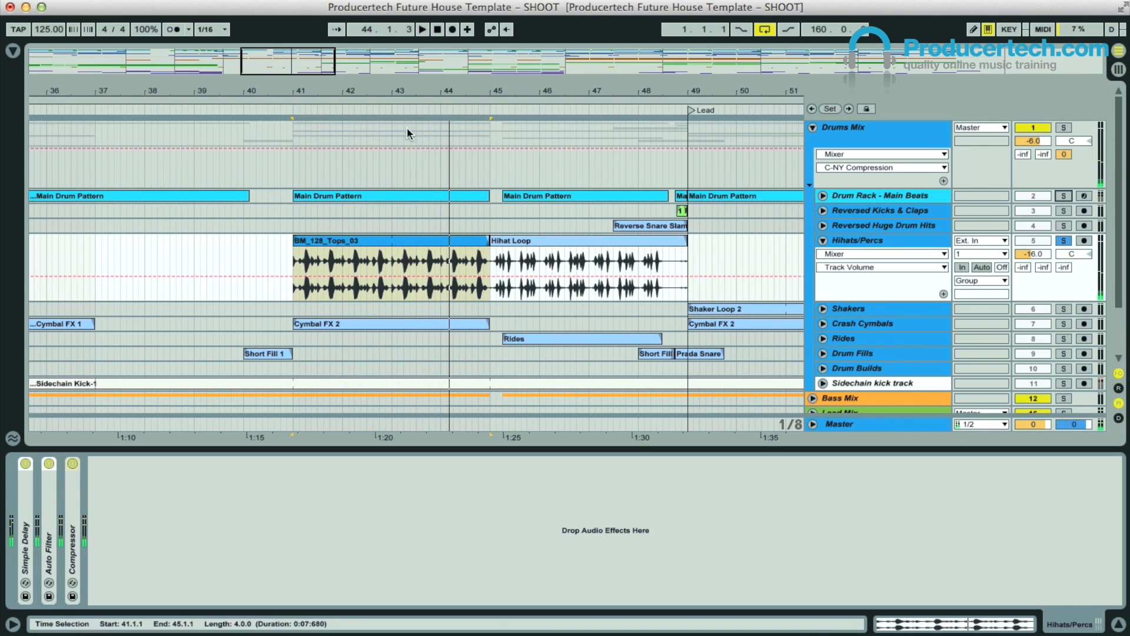
# Apply the Swing 16-55 groove from the Groove Pool to the BM_128_Tops_03 clip and hide the browser.
pyautogui.press('+')
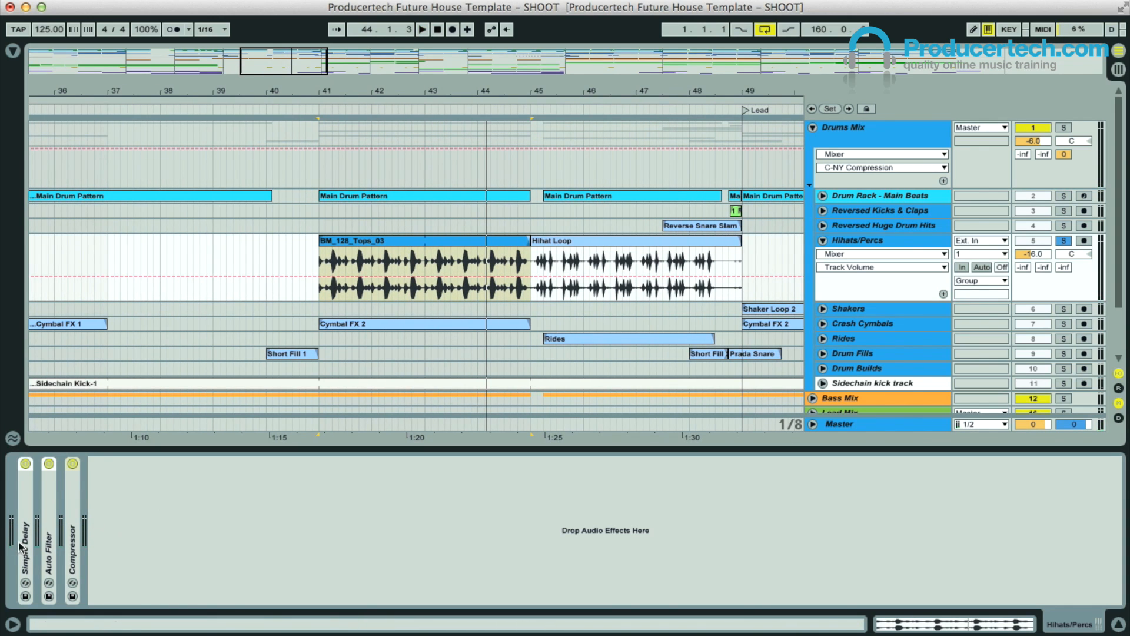
pyautogui.moveTo(459, 87); pyautogui.dragTo(522, 216)
pyautogui.moveTo(482, 91); pyautogui.dragTo(516, 74)
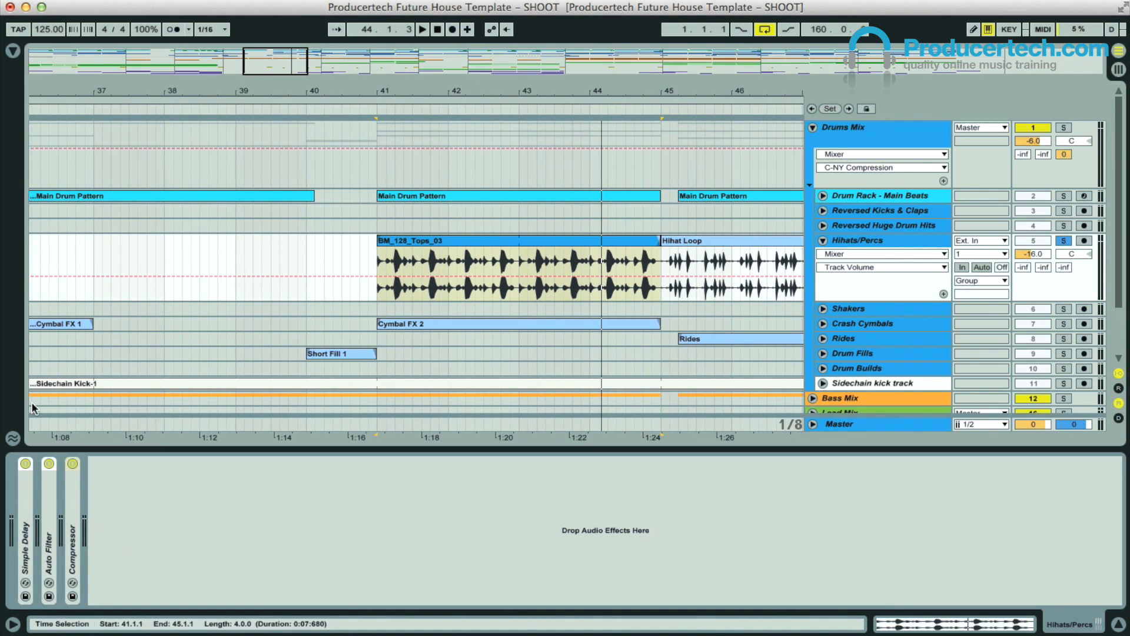
pyautogui.click(13, 438)
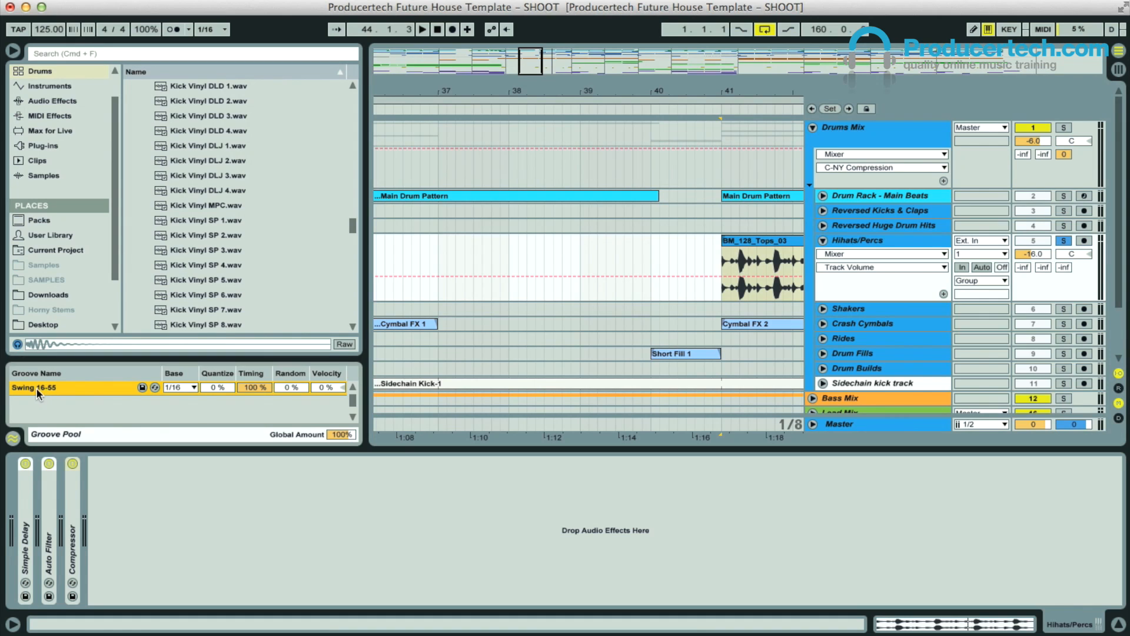
pyautogui.moveTo(43, 386); pyautogui.dragTo(744, 241)
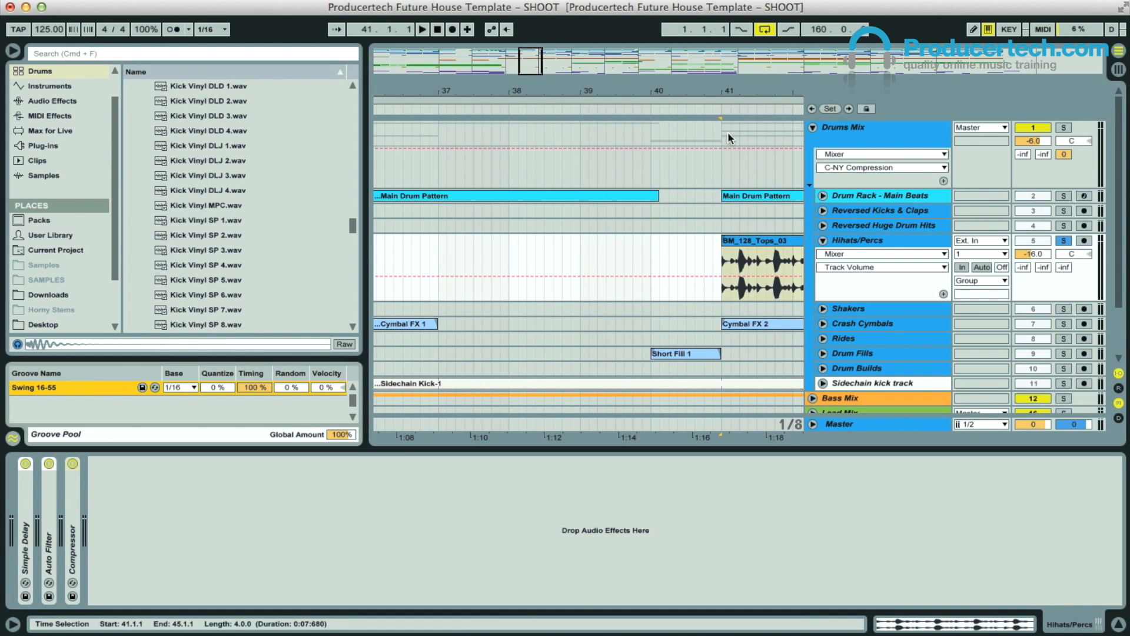
pyautogui.click(12, 54)
pyautogui.moveTo(600, 93); pyautogui.dragTo(475, 93)
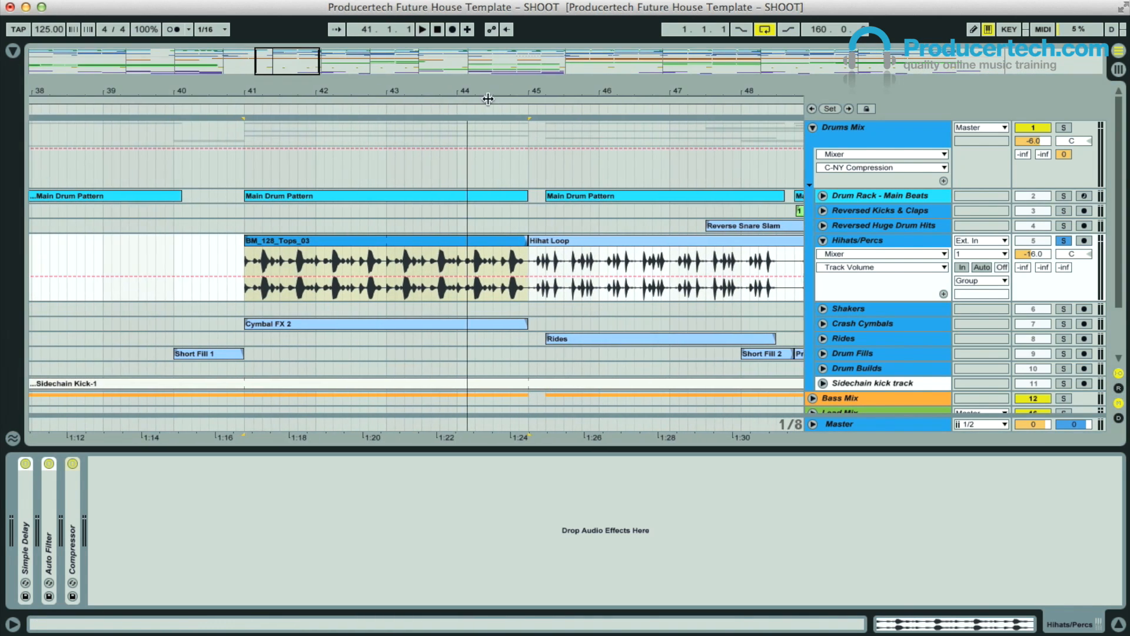
# Play the BM_128_Tops_03 clip from bar 41 and solo the whole Drums Mix group.
pyautogui.click(372, 250)
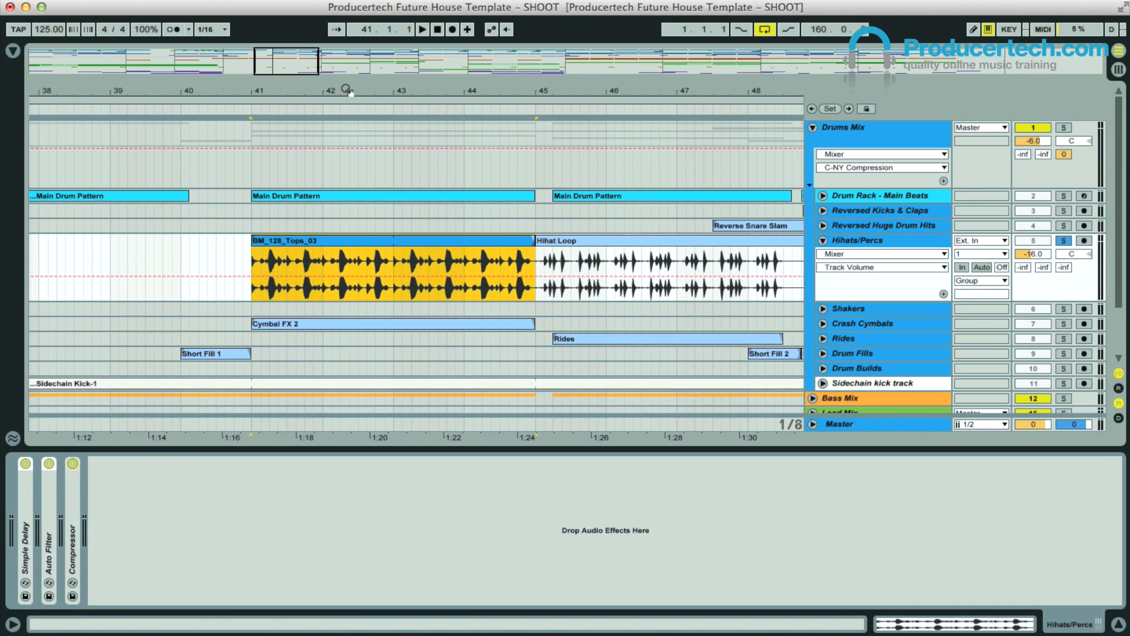
pyautogui.press('space')
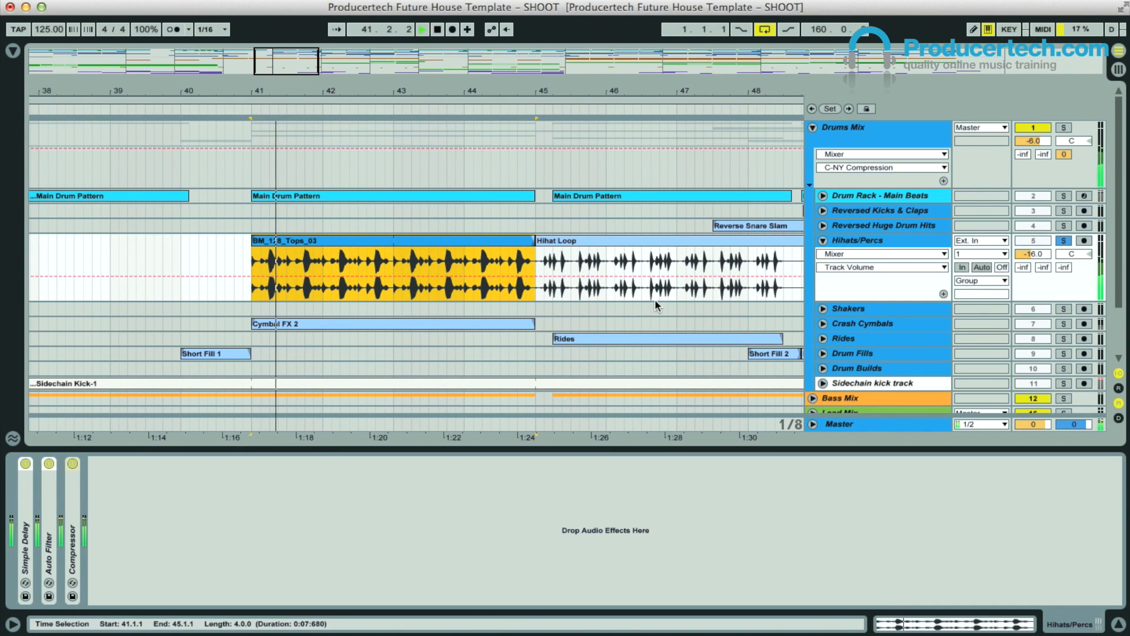
pyautogui.click(1067, 127)
pyautogui.moveTo(386, 90); pyautogui.dragTo(405, 113)
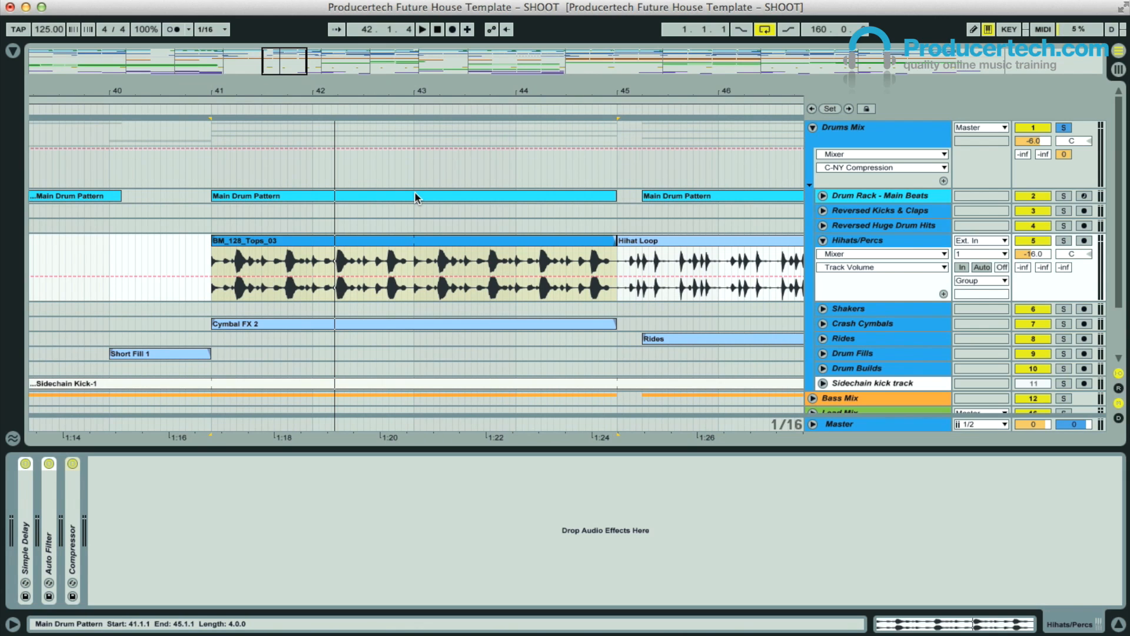
# Play the bar 41 Main Drum Pattern, deactivate return C in the Session View mixer, and return to the arrangement.
pyautogui.click(387, 196)
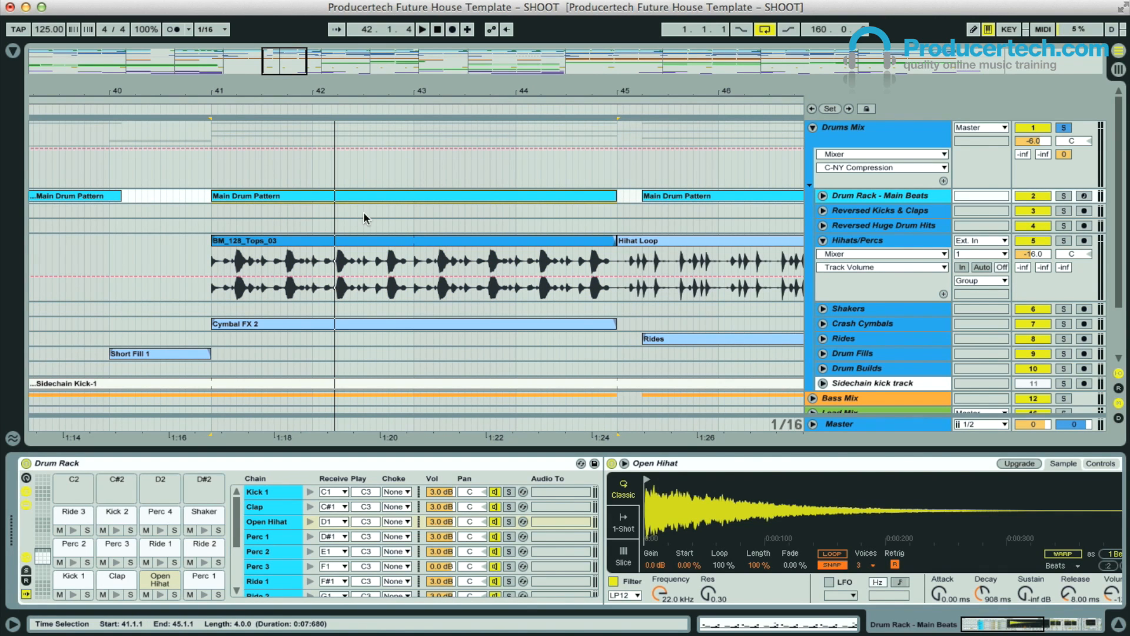
pyautogui.press('space')
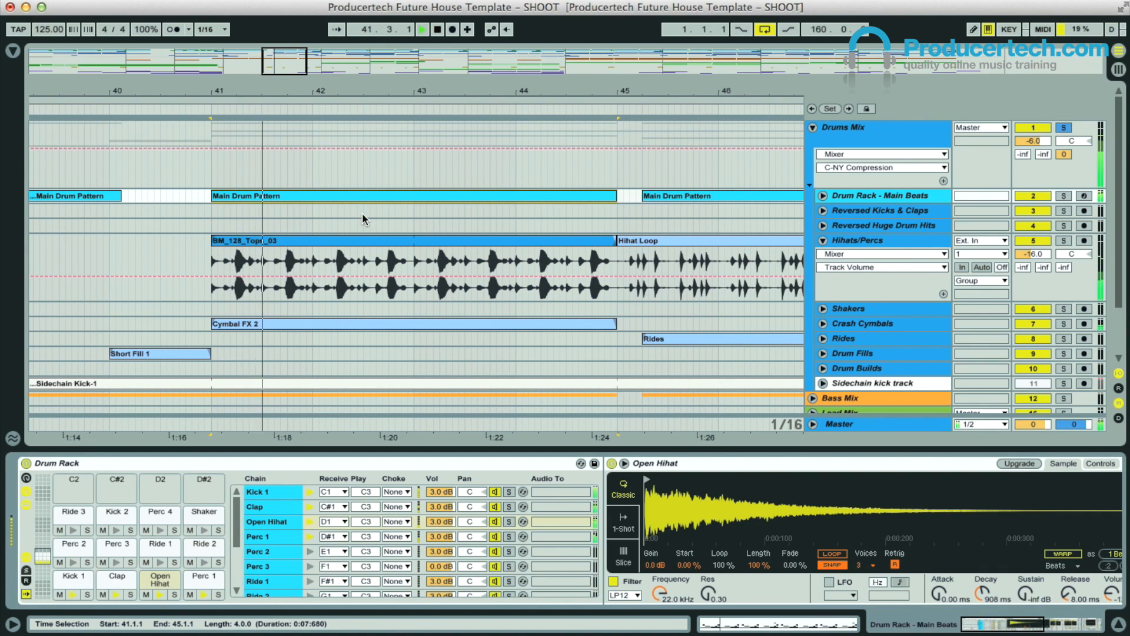
pyautogui.press('Tab')
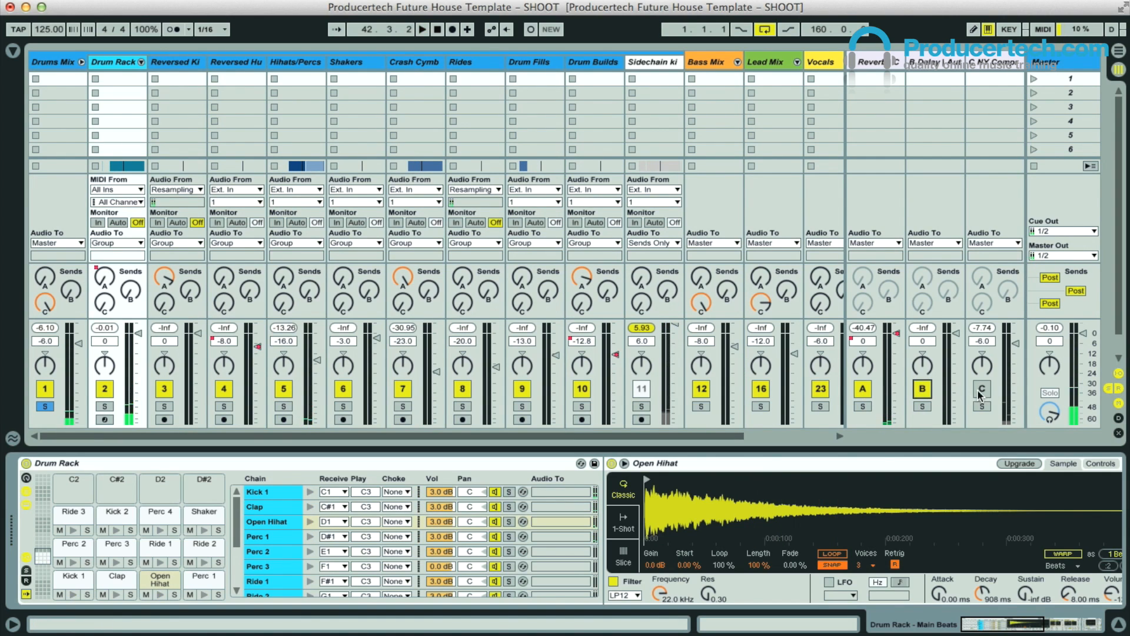
pyautogui.press('Tab')
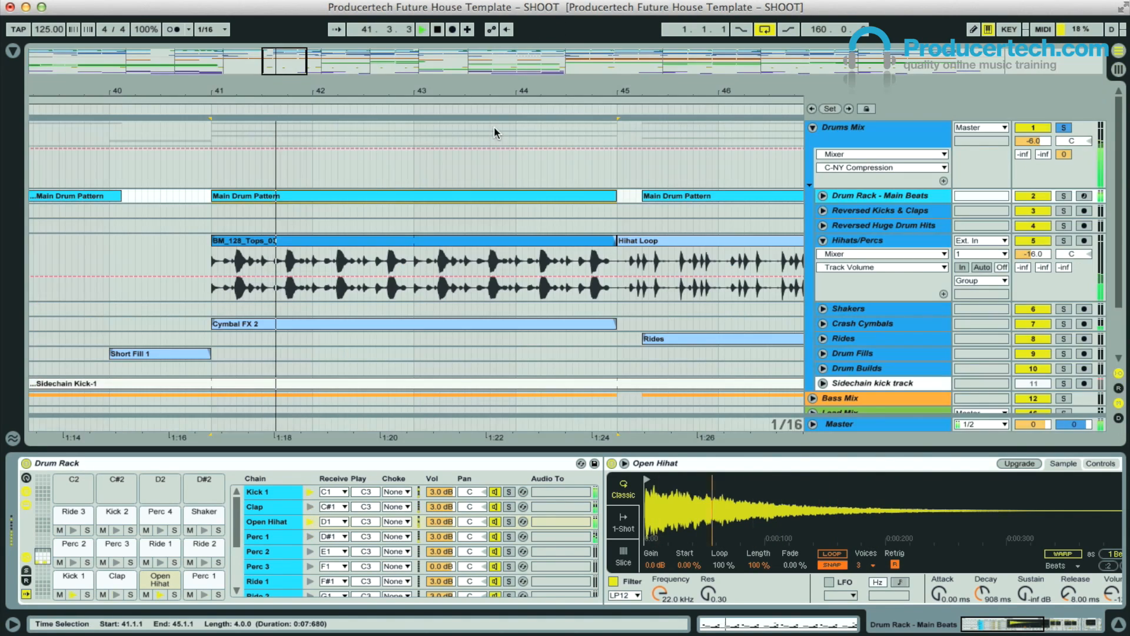
# Replace the other Hihat Loop clips before Breakdown 2 with copies of BM_128_Tops_03, including the Intro from bar 1 to 17.
pyautogui.moveTo(434, 92); pyautogui.dragTo(433, 56)
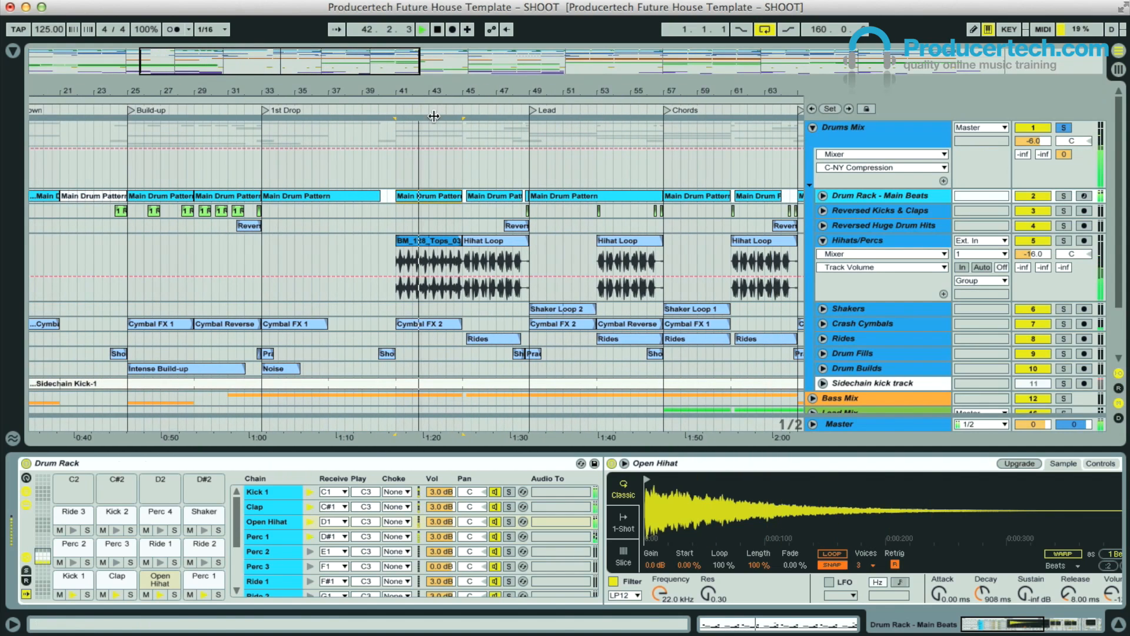
pyautogui.click(439, 243)
pyautogui.moveTo(437, 243); pyautogui.dragTo(504, 247)
pyautogui.moveTo(484, 92); pyautogui.dragTo(520, 79)
pyautogui.moveTo(526, 246); pyautogui.dragTo(120, 245)
pyautogui.moveTo(117, 91); pyautogui.dragTo(210, 80)
pyautogui.moveTo(163, 241); pyautogui.dragTo(30, 241)
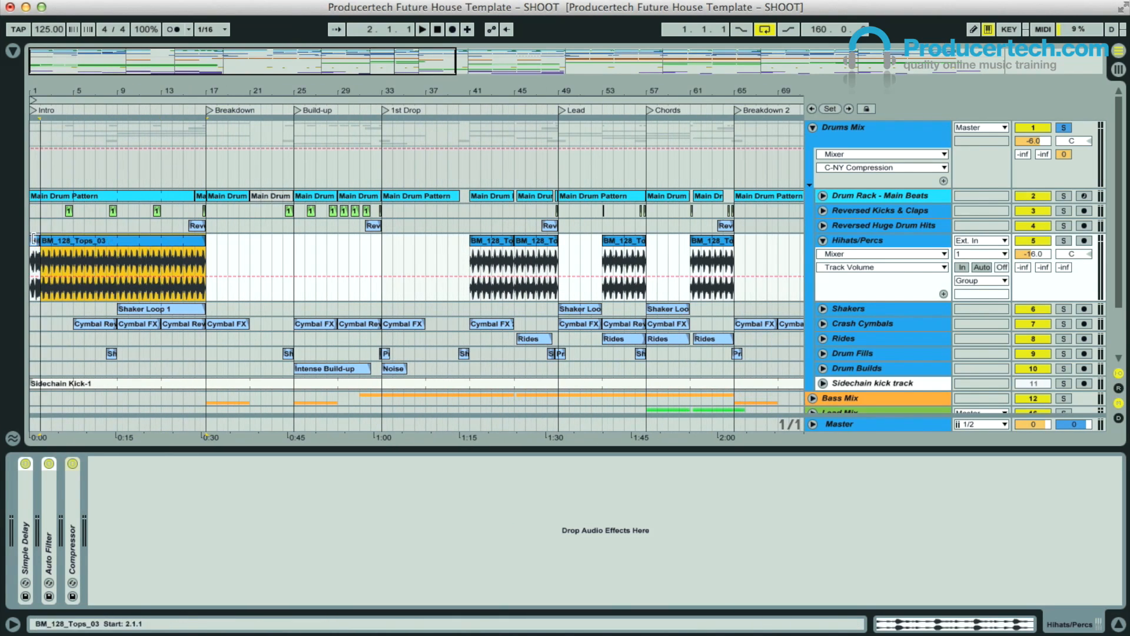
# Check the loop clips across the arrangement and select the Main Drum Pattern clip at bar 41.
pyautogui.moveTo(129, 91); pyautogui.dragTo(129, 70)
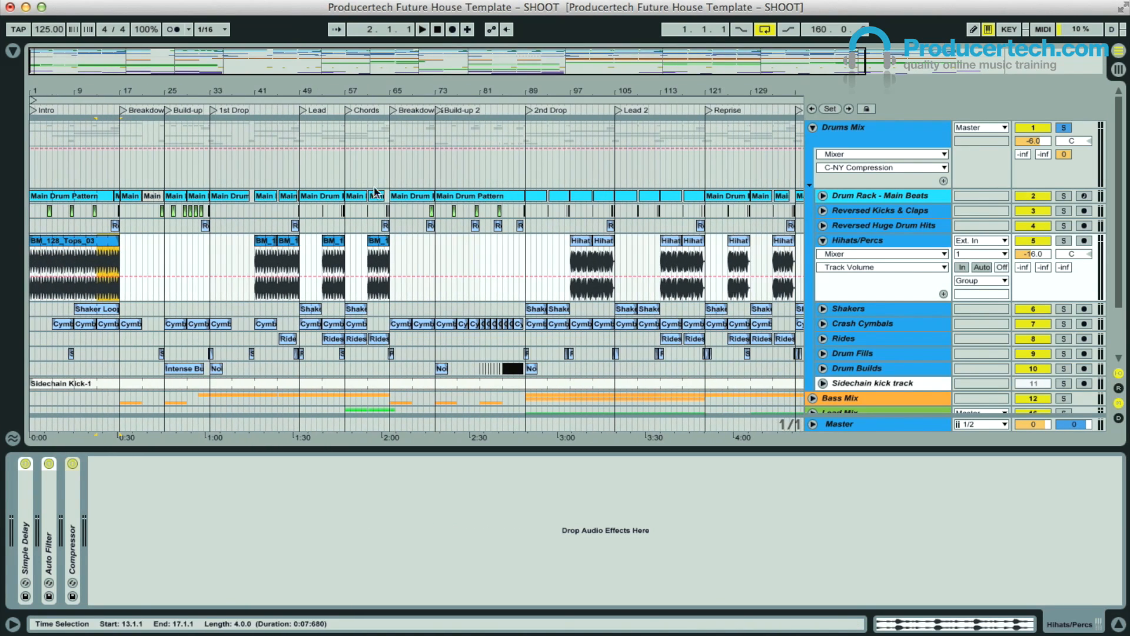
pyautogui.moveTo(191, 90); pyautogui.dragTo(190, 111)
pyautogui.click(452, 193)
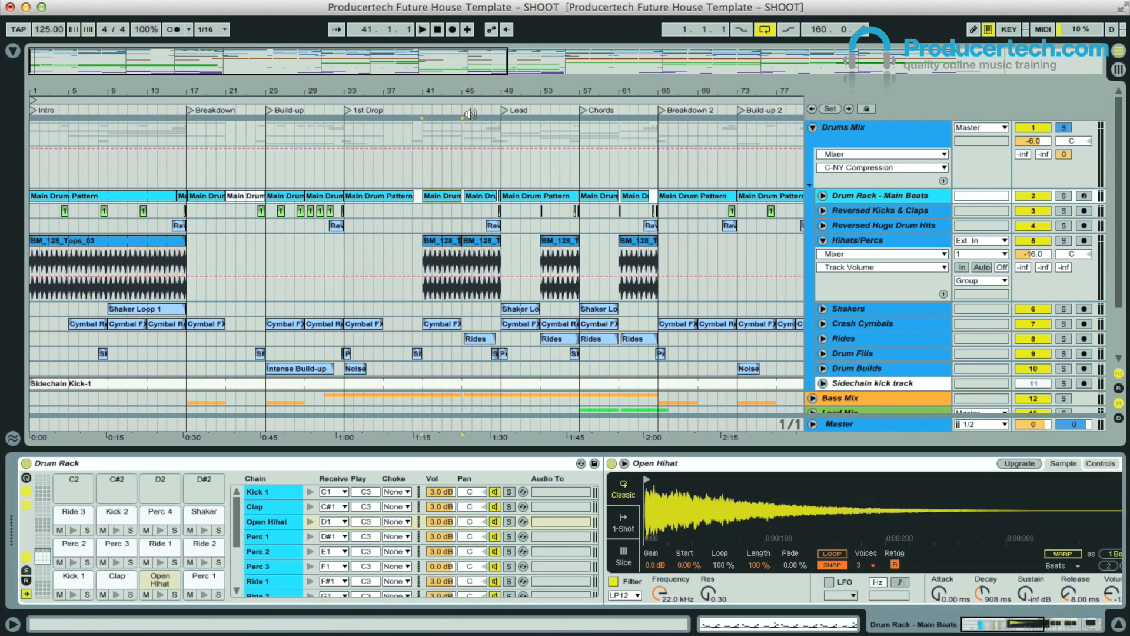
pyautogui.press('+')
pyautogui.press('+')
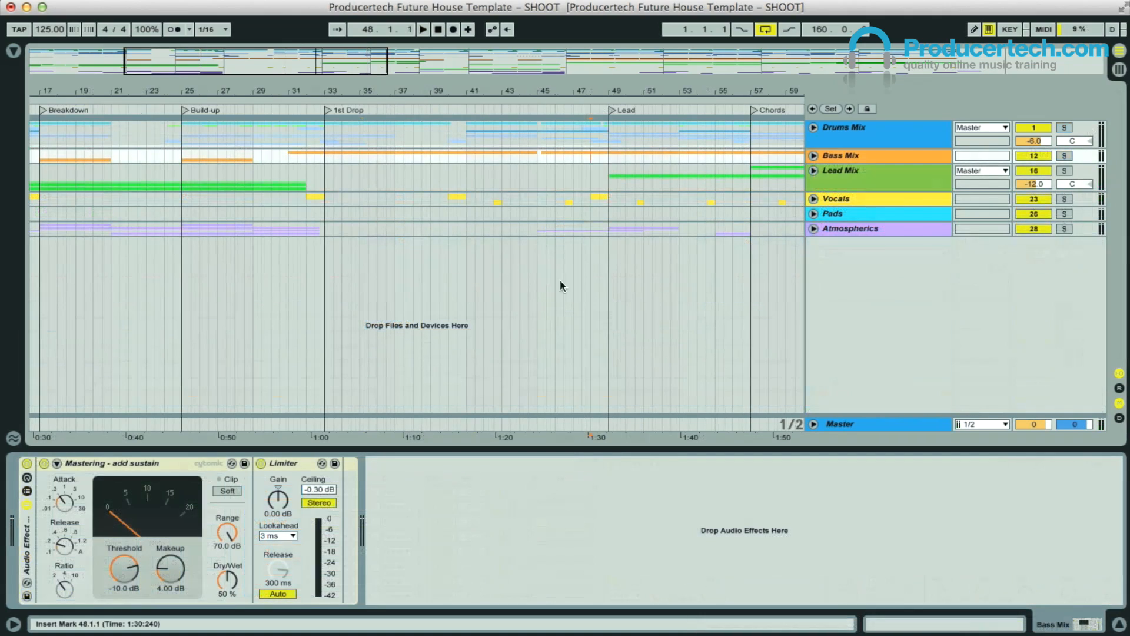
# Unfold the Bass Mix group and open the Massive plug-in window of the Massive - Main Bass track.
pyautogui.click(813, 156)
pyautogui.moveTo(437, 87); pyautogui.dragTo(404, 79)
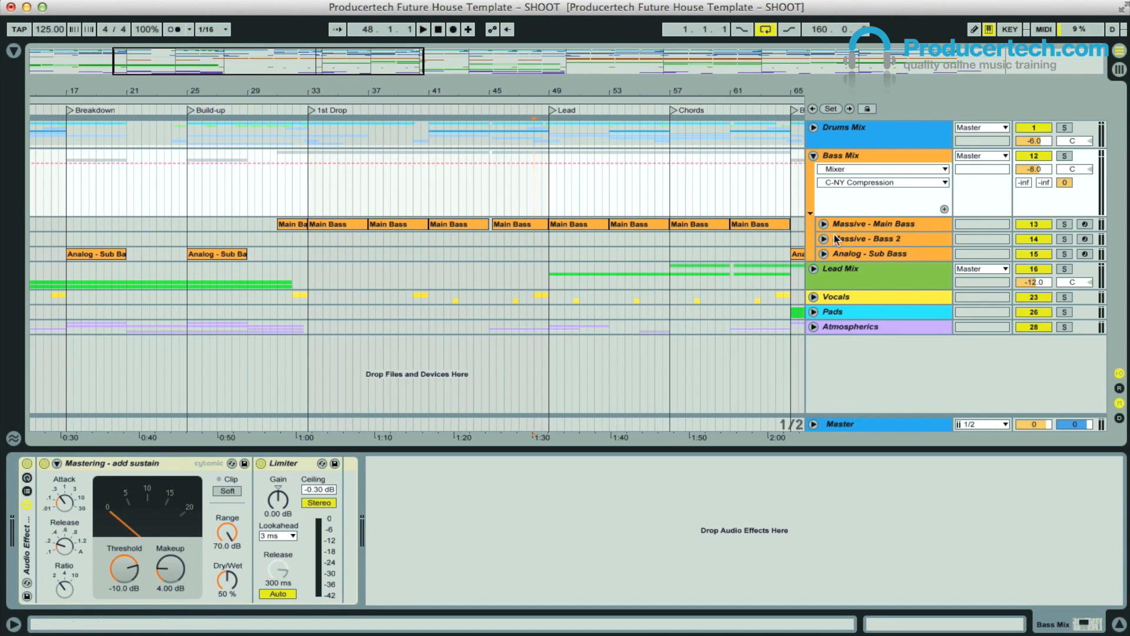
pyautogui.click(863, 223)
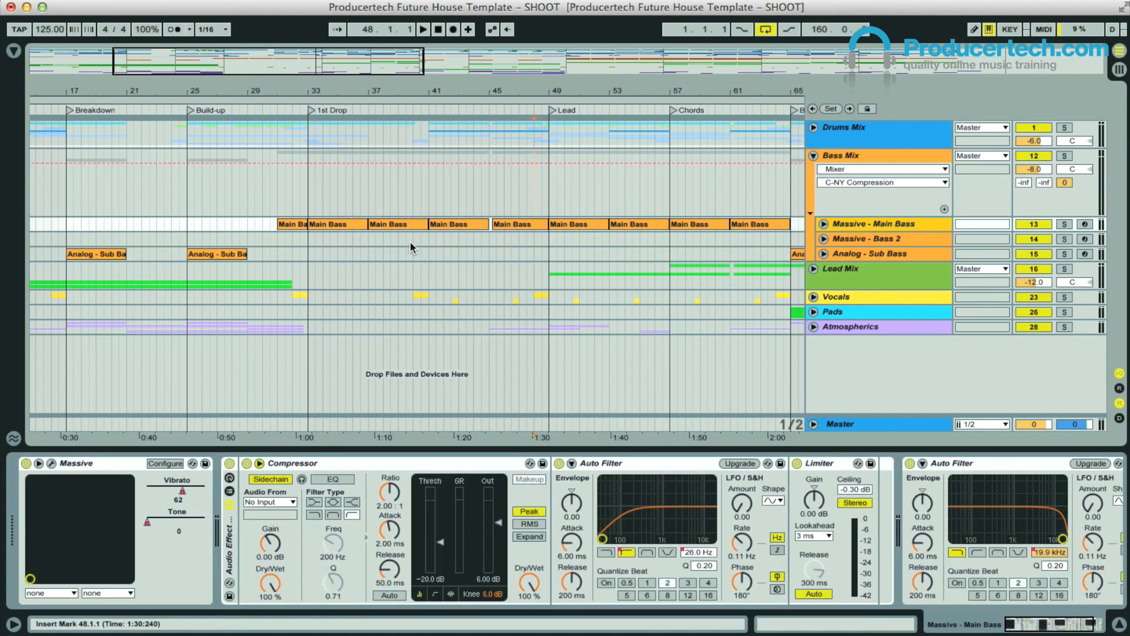
pyautogui.click(52, 464)
# Load the Bass - Organ.nmsv patch from the Producertech Massive Patches folder into Massive and move its window clear of the bass clips.
pyautogui.moveTo(490, 169); pyautogui.dragTo(480, 146)
pyautogui.click(436, 175)
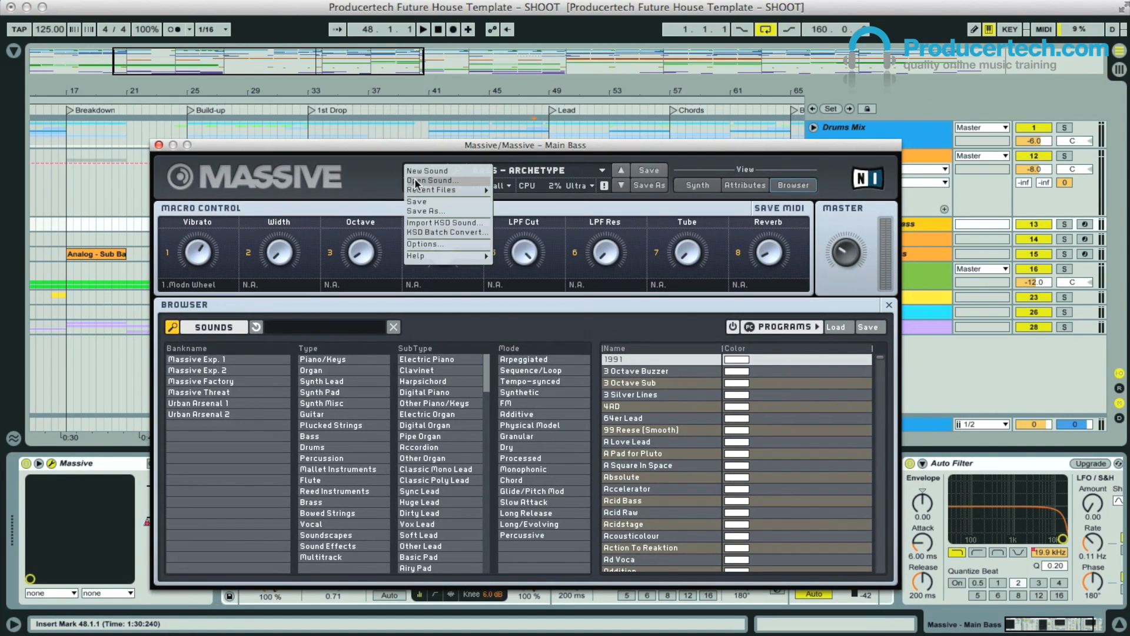
pyautogui.click(435, 187)
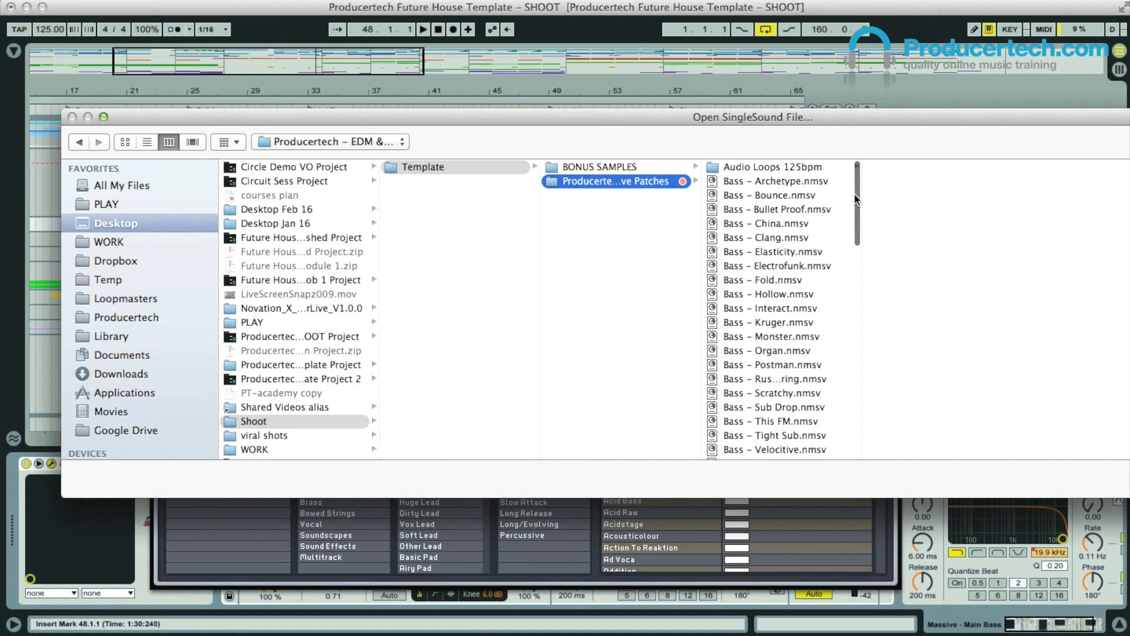
pyautogui.scroll(-3, 862, 231)
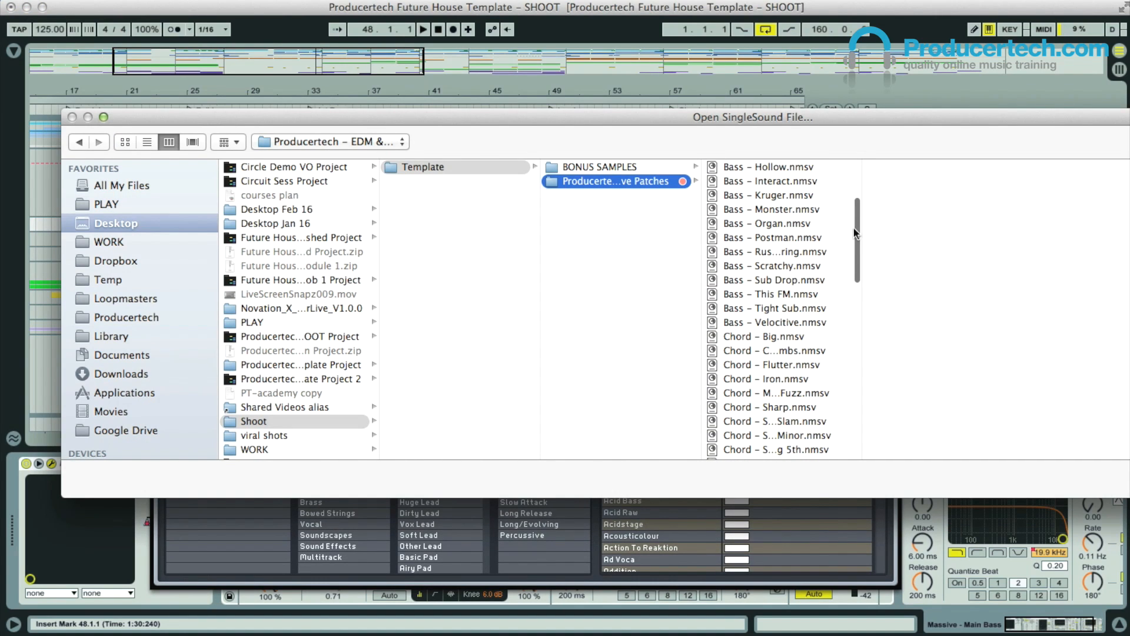
pyautogui.moveTo(856, 235); pyautogui.dragTo(859, 195)
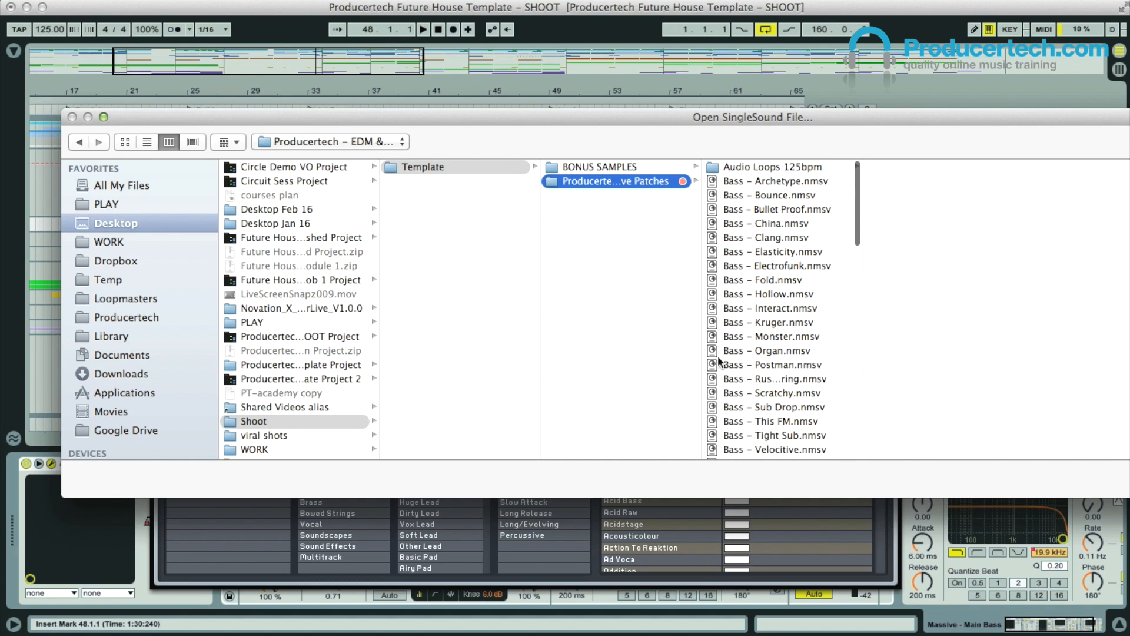
pyautogui.doubleClick(773, 352)
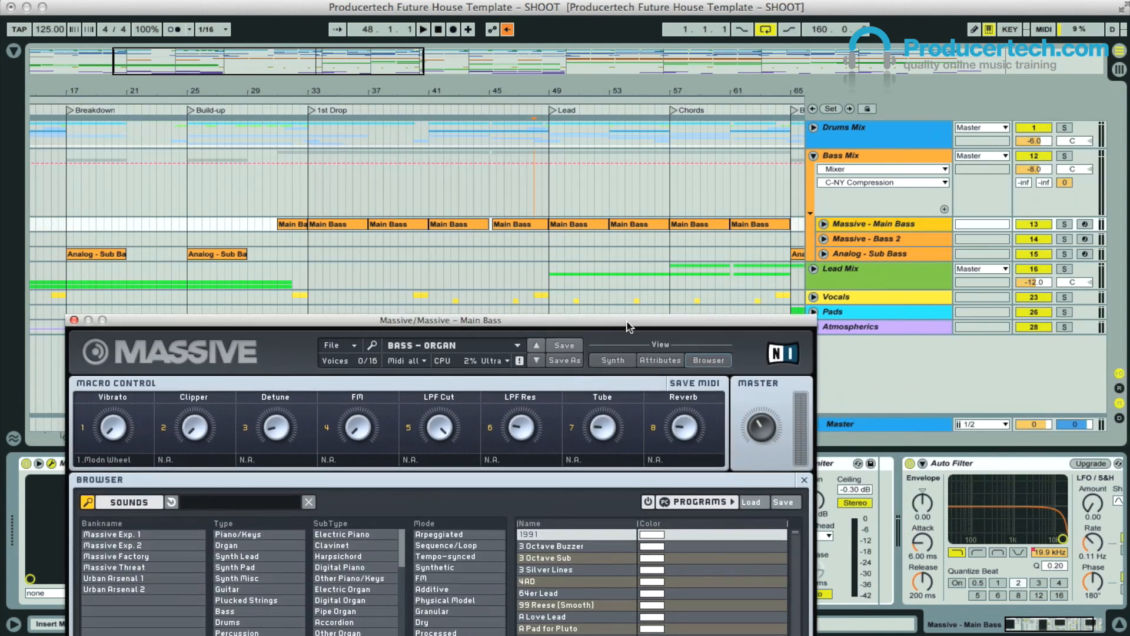
pyautogui.moveTo(628, 326); pyautogui.dragTo(601, 362)
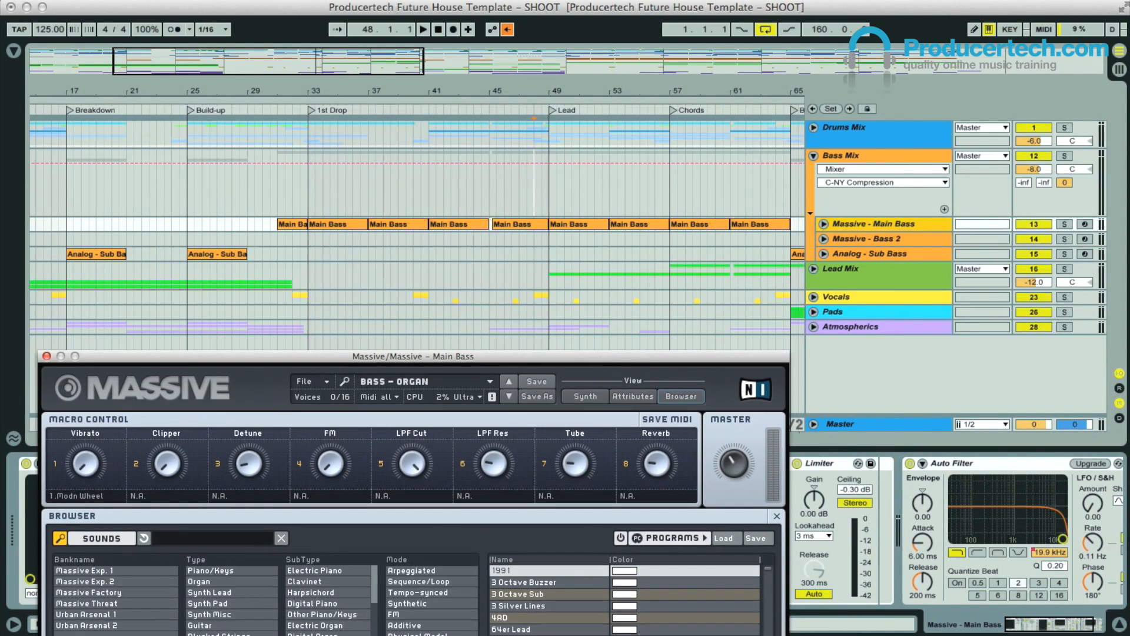
# Solo the Bass Mix group and play the Main Bass clip at the start of the 1st Drop.
pyautogui.click(1064, 156)
pyautogui.click(337, 224)
pyautogui.press('space')
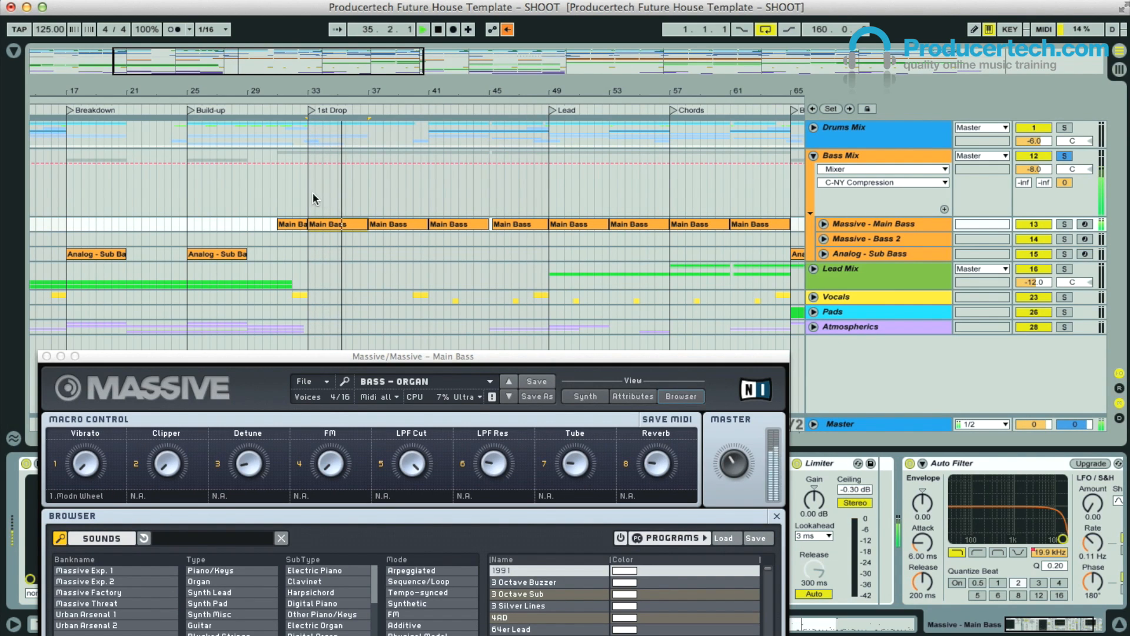
# Stop playback and loop bars 33 to 35 at the start of the 1st Drop.
pyautogui.press('space')
pyautogui.moveTo(308, 192); pyautogui.dragTo(336, 192)
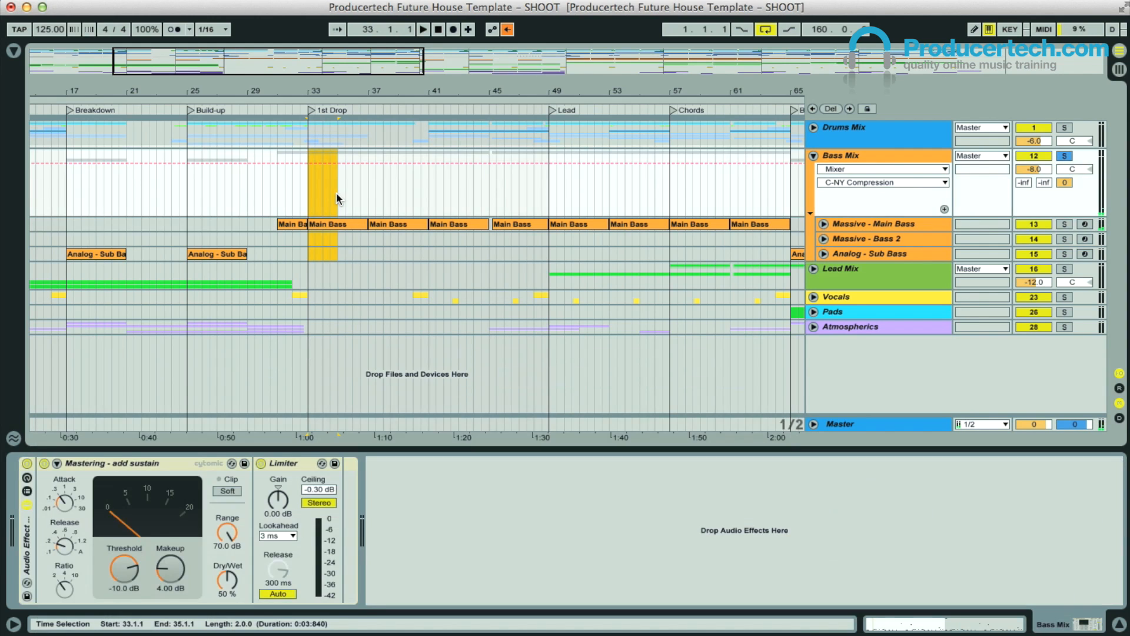
pyautogui.press('super+l')
pyautogui.press('z')
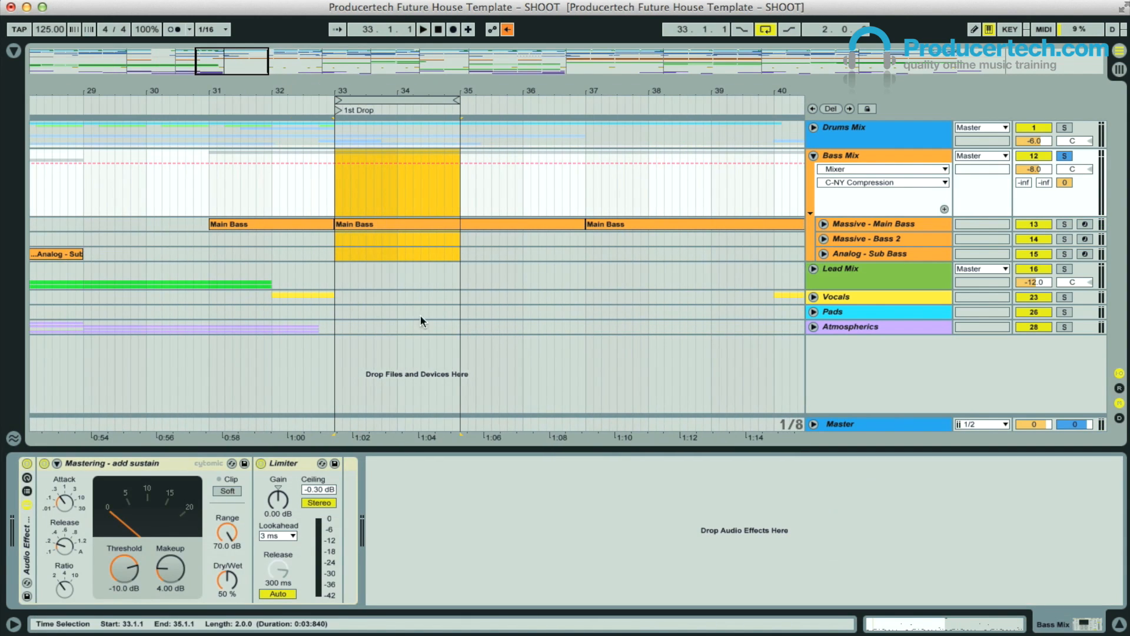
# Open the Main Bass clip at bar 33 in an enlarged note editor and play its looped opening bars.
pyautogui.doubleClick(400, 225)
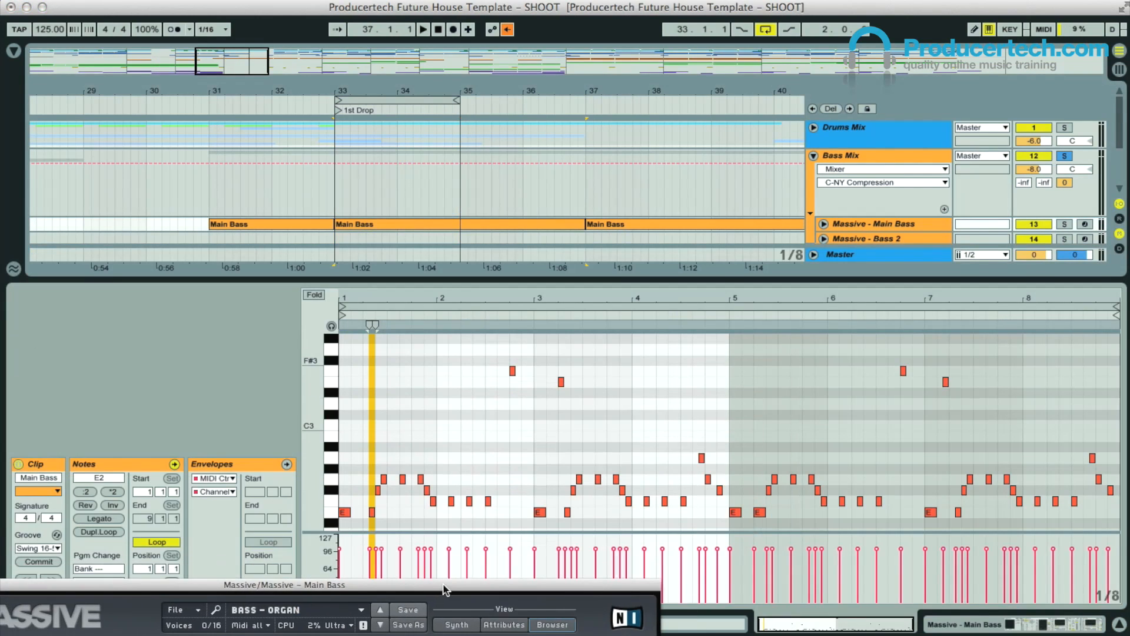
pyautogui.moveTo(652, 285); pyautogui.dragTo(657, 183)
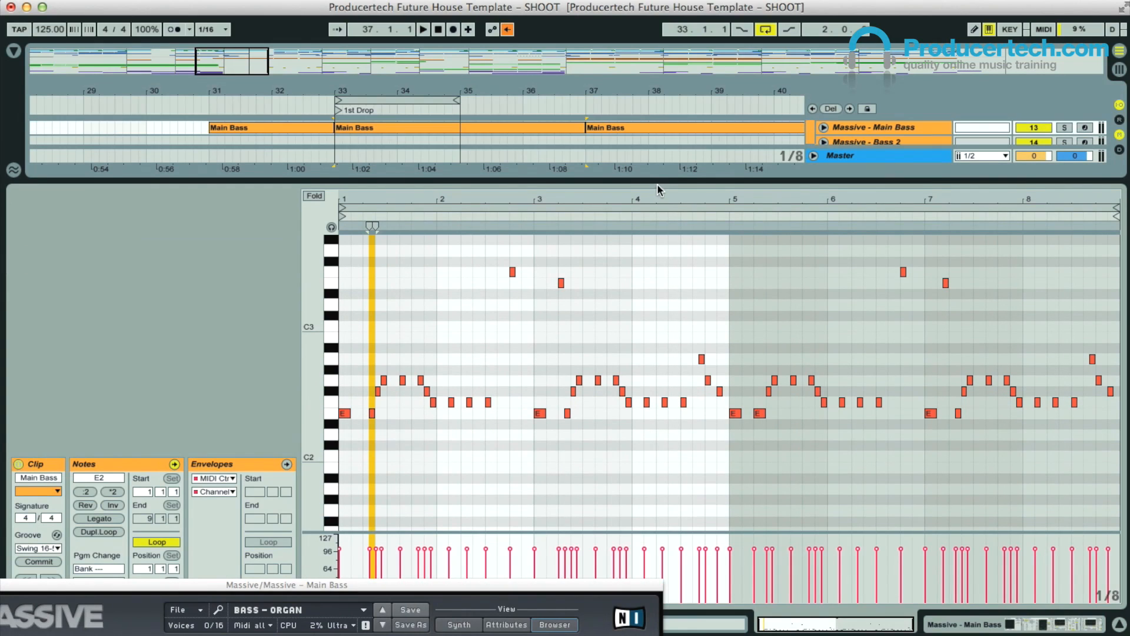
pyautogui.click(450, 347)
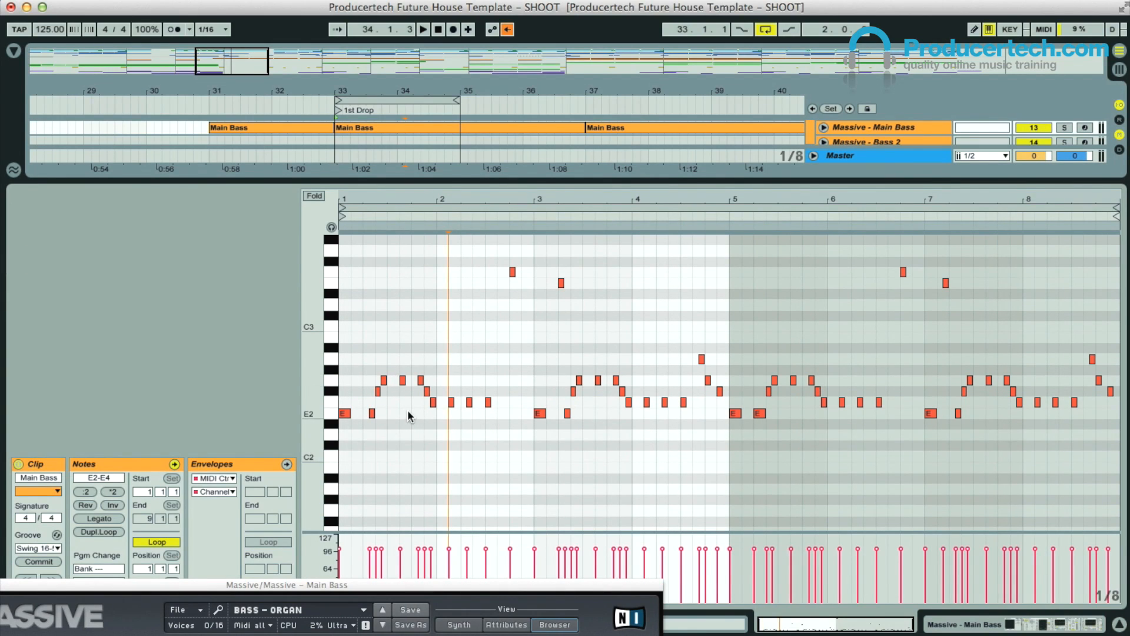
pyautogui.moveTo(371, 193); pyautogui.dragTo(424, 193)
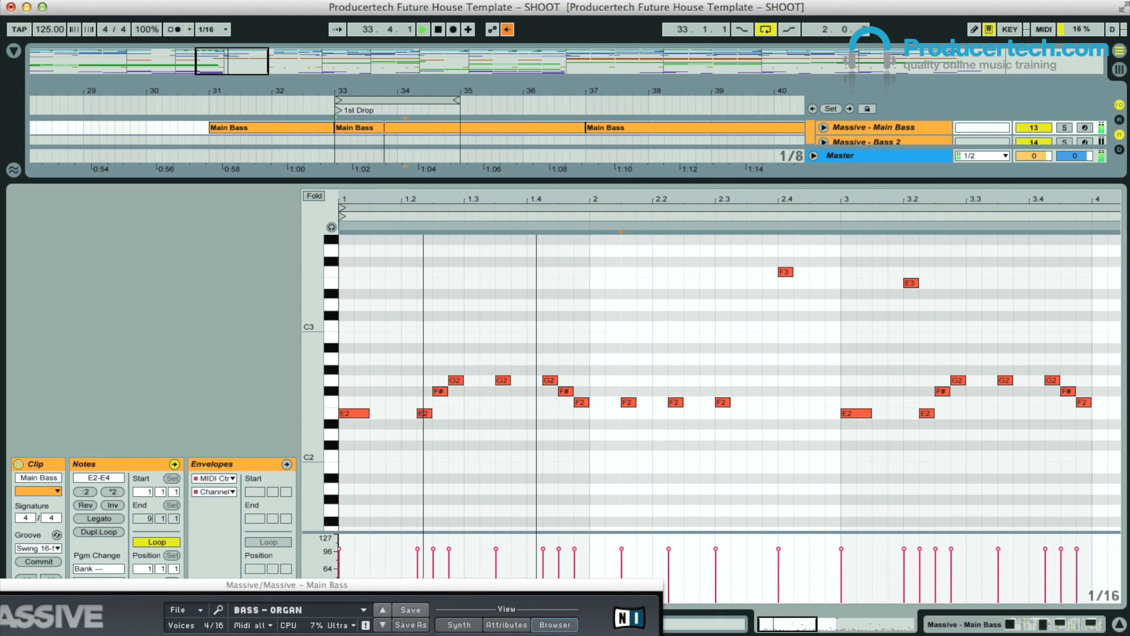
# Rework bar 1 of the bassline with extra short E2 notes, F2 notes on beat 3 and a D#2 just after beat 4.
pyautogui.moveTo(425, 414)
pyautogui.mouseDown()
pyautogui.moveTo(404, 417)
pyautogui.moveTo(443, 402)
pyautogui.moveTo(505, 404)
pyautogui.moveTo(445, 414)
pyautogui.mouseUp()
pyautogui.doubleClick(426, 413)
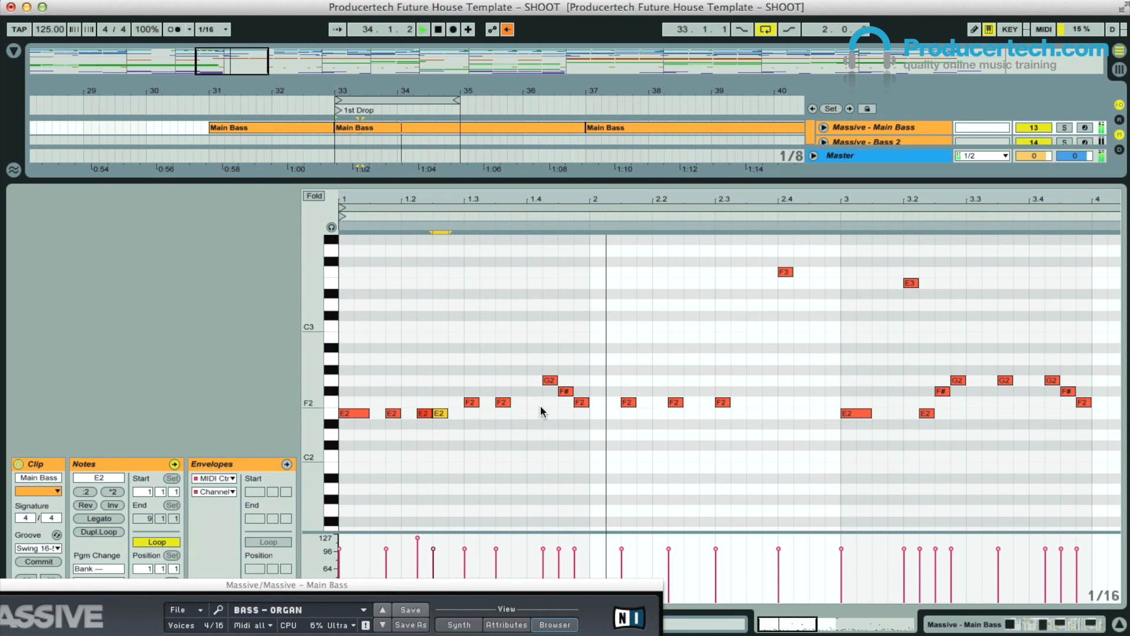
pyautogui.moveTo(551, 382); pyautogui.dragTo(552, 422)
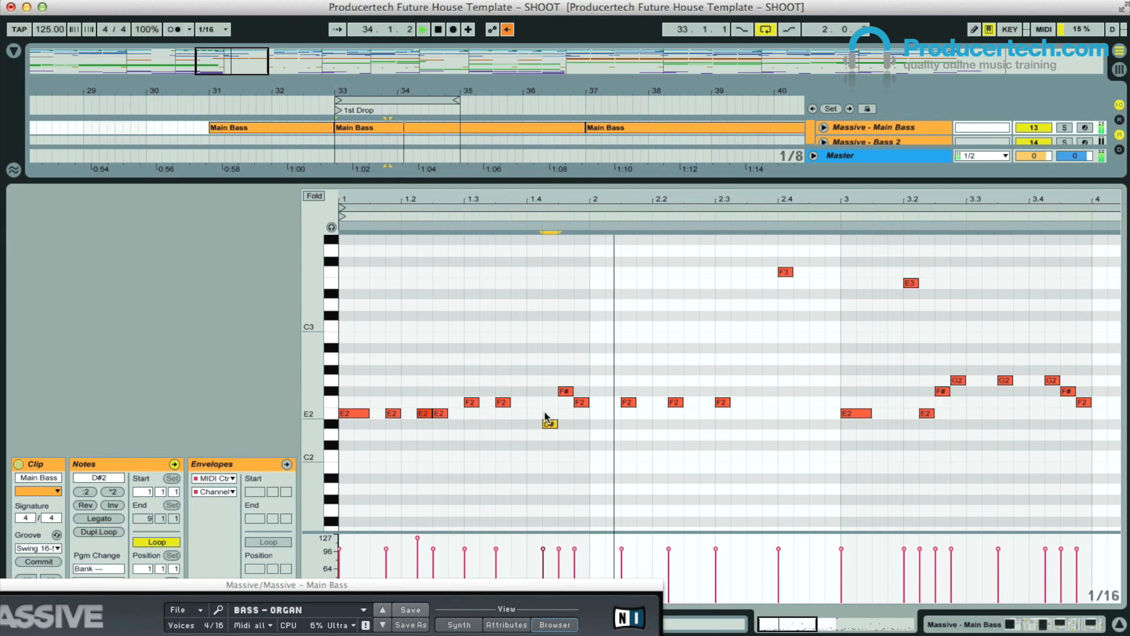
# Lengthen the two F2 notes on beat 3 of bar 1 until they fill the beat, trying extra notes at 1.4.
pyautogui.doubleClick(537, 403)
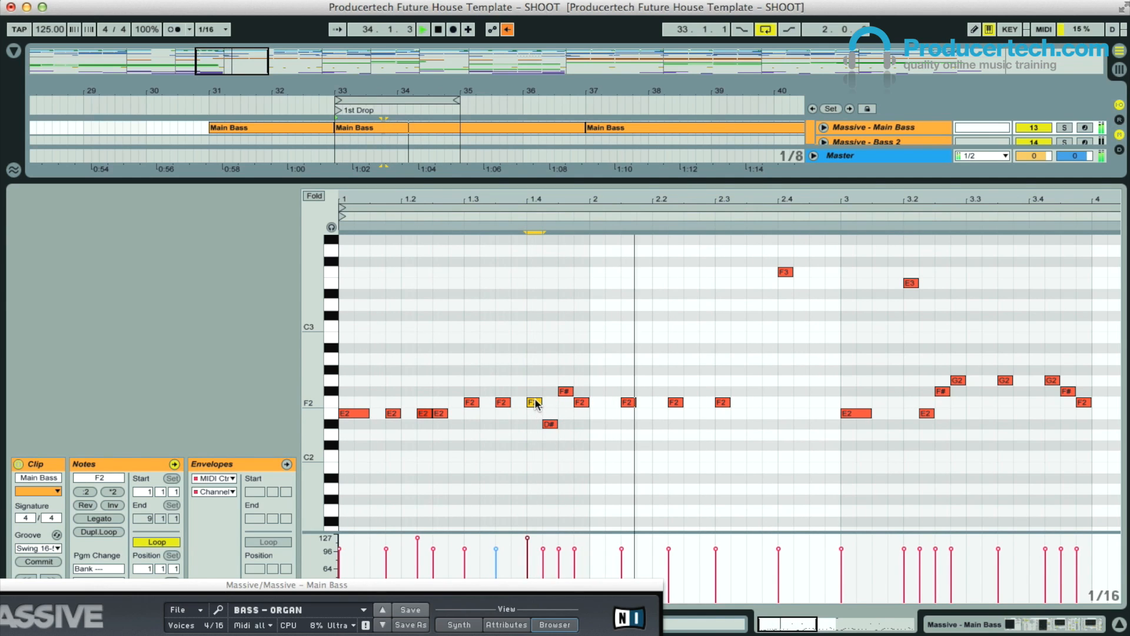
pyautogui.doubleClick(535, 403)
pyautogui.moveTo(479, 402); pyautogui.dragTo(526, 402)
pyautogui.doubleClick(534, 423)
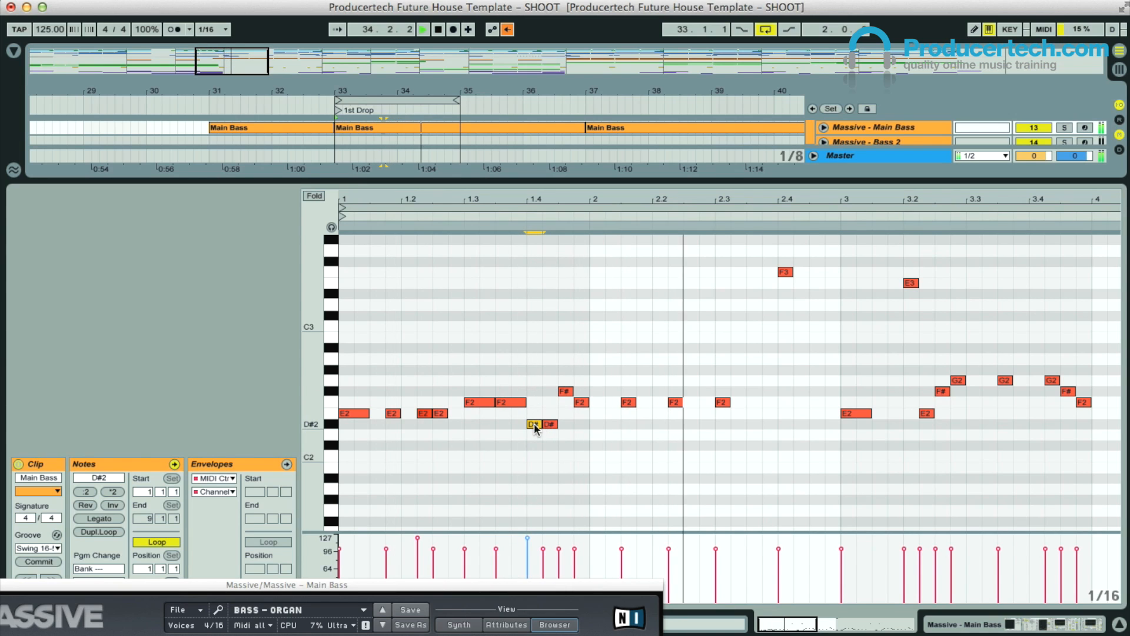
pyautogui.doubleClick(532, 421)
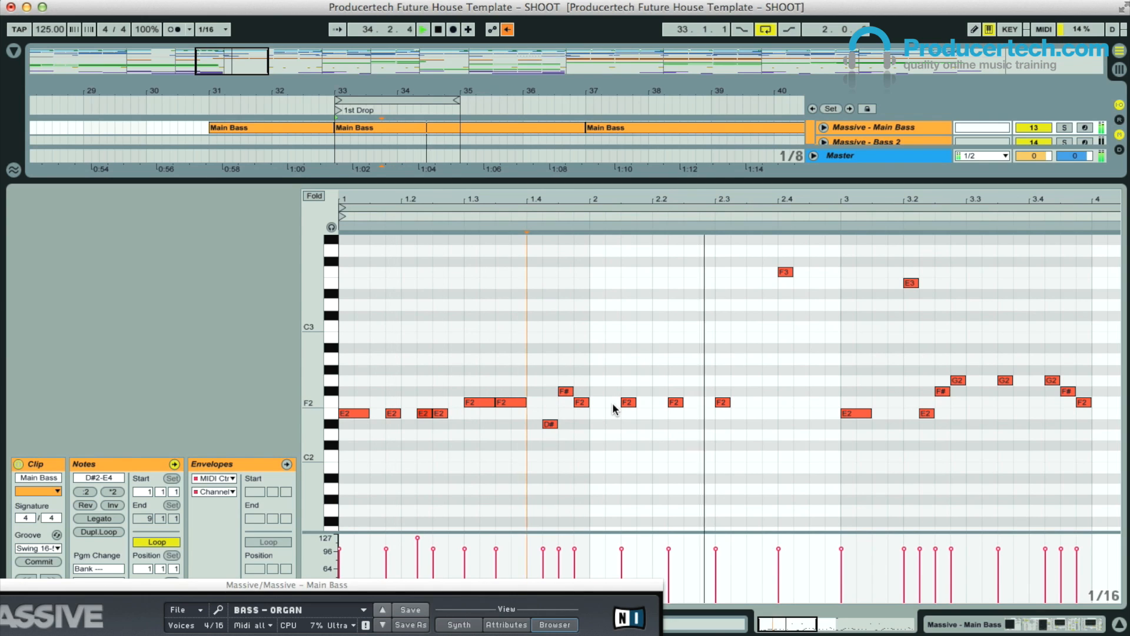
# Lower the high note at 2.4 to D#3 and add a D#2 note at the very end of bar 2.
pyautogui.moveTo(785, 272); pyautogui.dragTo(794, 300)
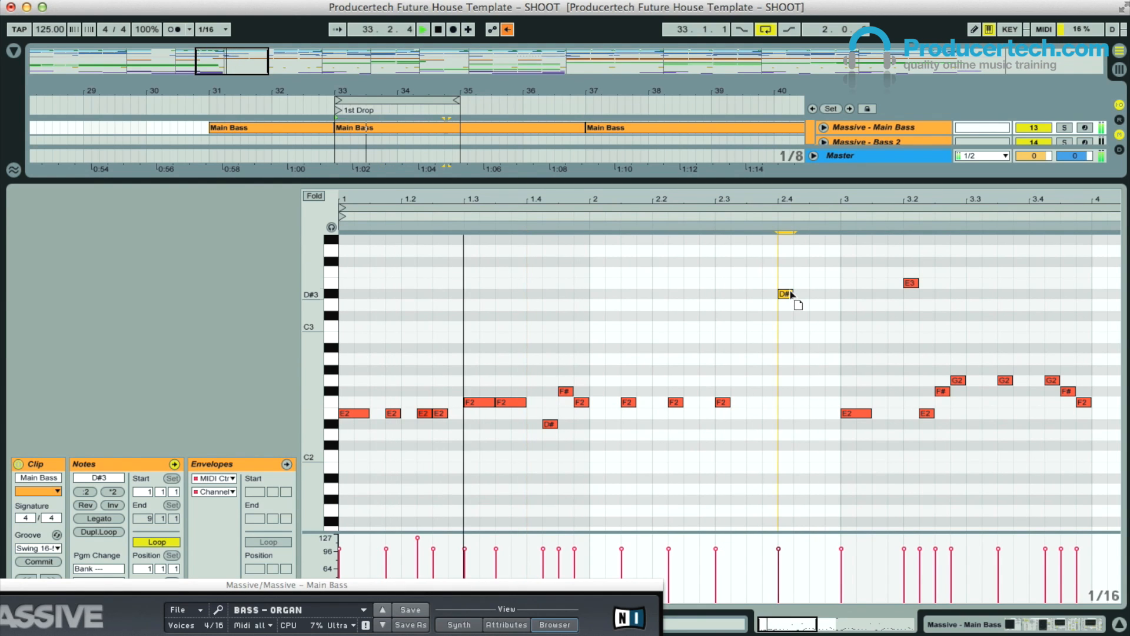
pyautogui.doubleClick(835, 422)
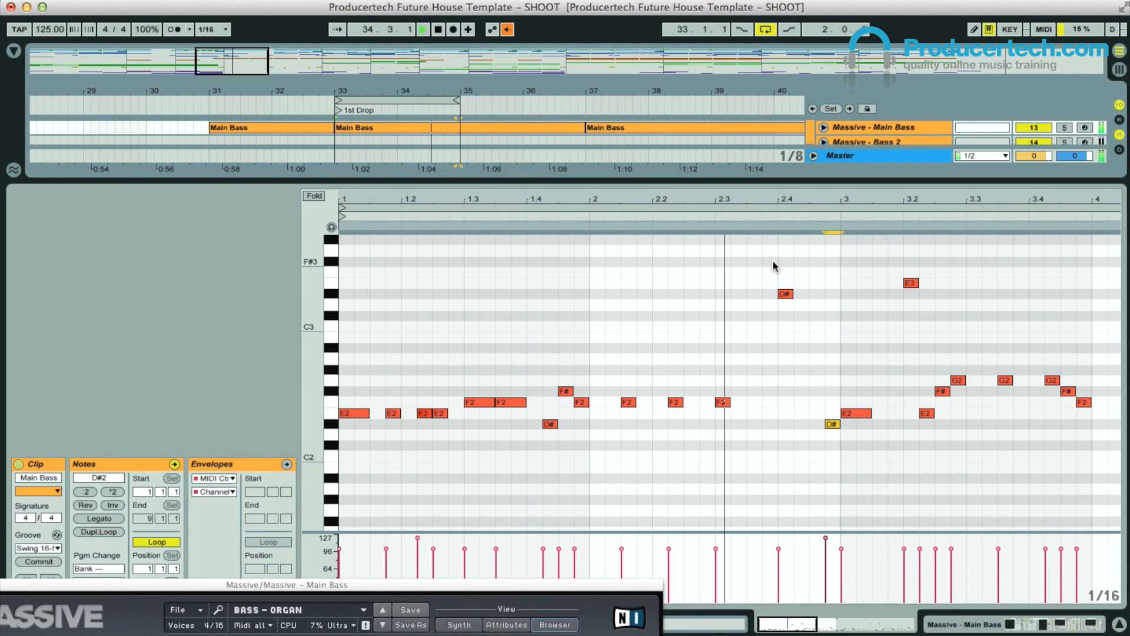
# Stop playback and delete the old bass notes from bar 3 to the end of the clip.
pyautogui.moveTo(744, 198); pyautogui.dragTo(574, 198)
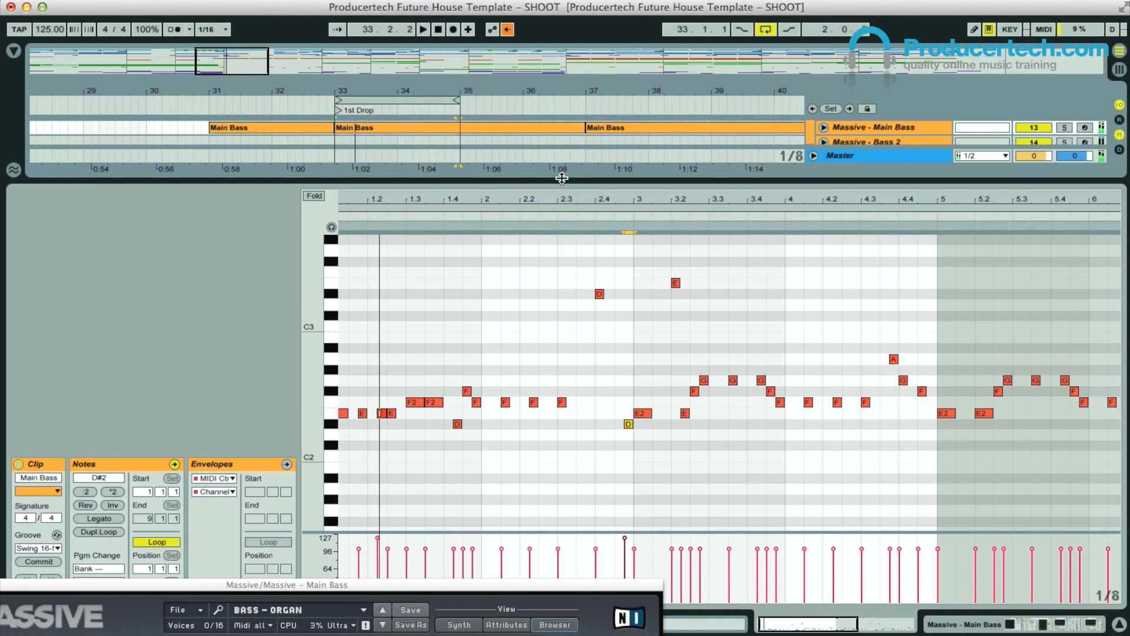
pyautogui.moveTo(633, 256); pyautogui.dragTo(1119, 447)
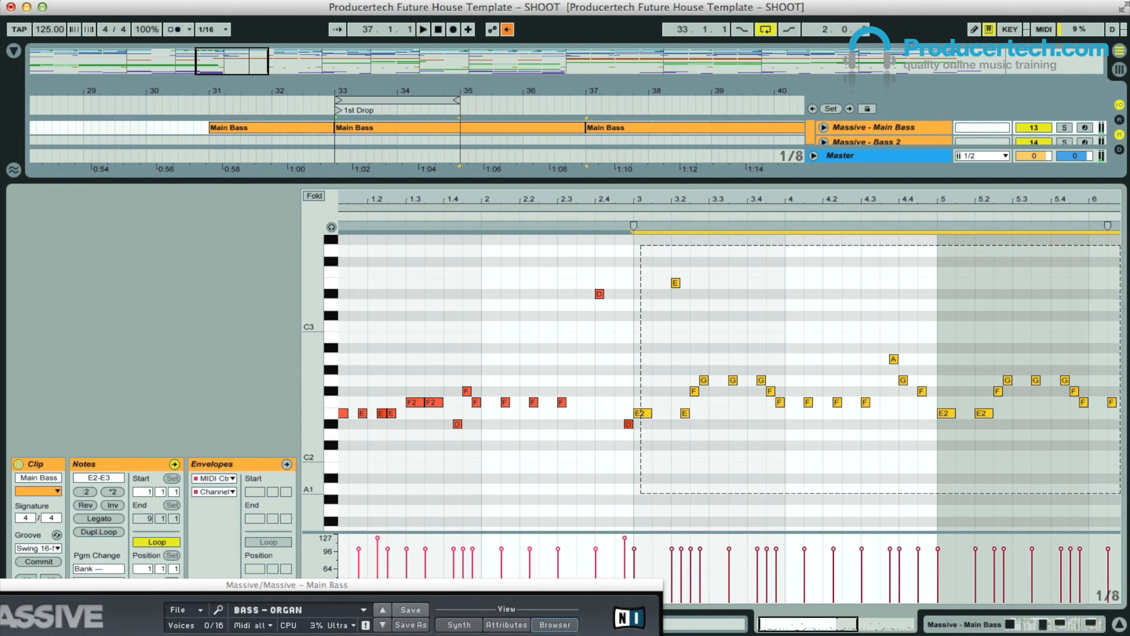
pyautogui.press('Delete')
pyautogui.moveTo(854, 197); pyautogui.dragTo(678, 196)
pyautogui.moveTo(708, 256); pyautogui.dragTo(1114, 507)
pyautogui.press('Delete')
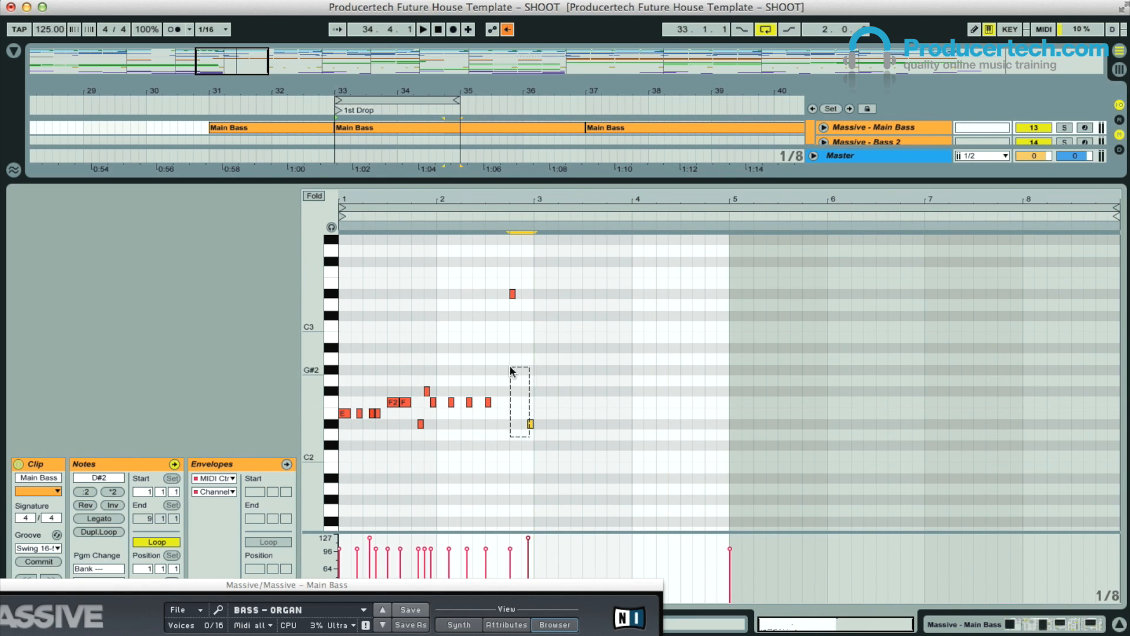
# Duplicate the edited two-bar bass phrase three times to fill all eight bars of the clip.
pyautogui.moveTo(520, 410); pyautogui.dragTo(323, 295)
pyautogui.press('super+d')
pyautogui.press('super+d')
pyautogui.press('super+d')
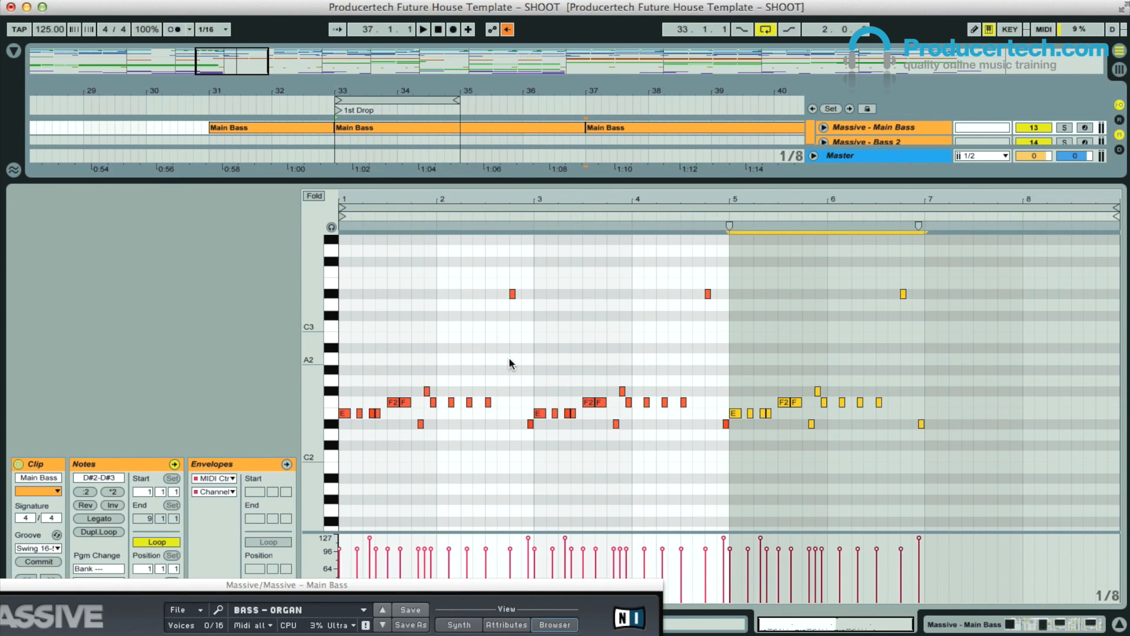
# Shrink the note editor and solo the Drums Mix group together with the bass during playback.
pyautogui.moveTo(695, 182); pyautogui.dragTo(693, 121)
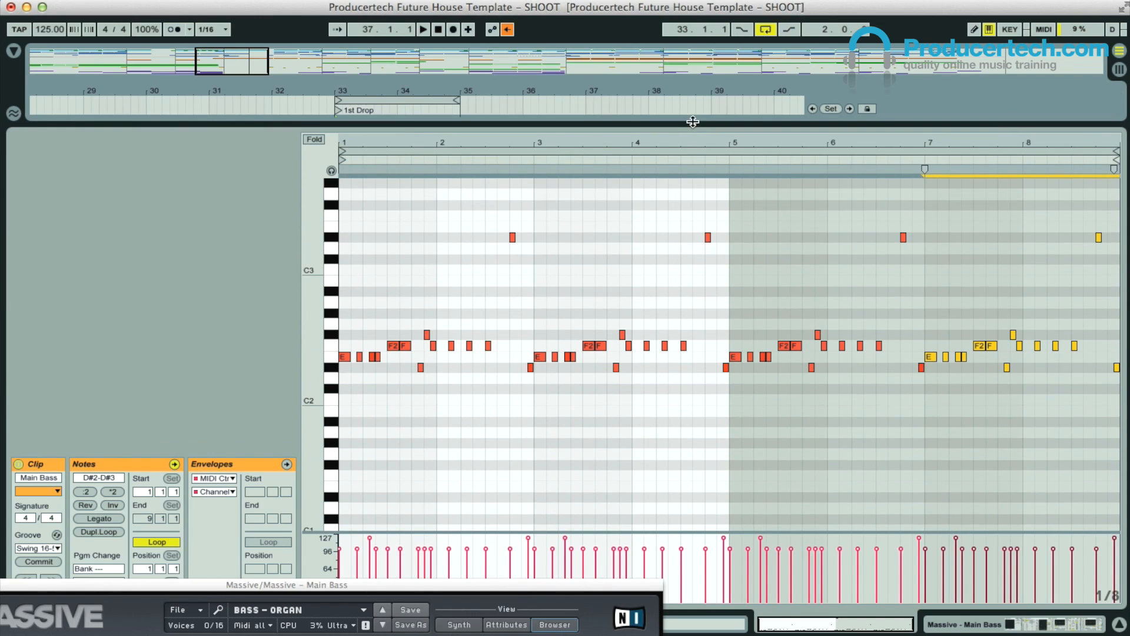
pyautogui.click(725, 367)
pyautogui.moveTo(729, 160); pyautogui.dragTo(722, 420)
pyautogui.click(1064, 128)
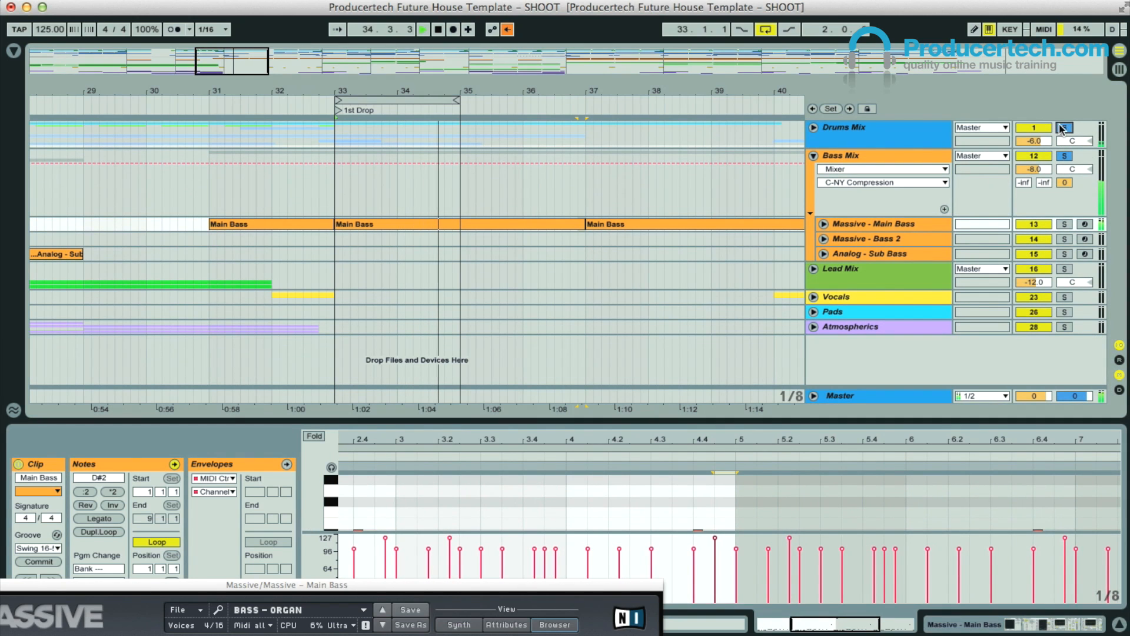
# Extend the arrangement loop to four bars, from bar 33 to bar 37.
pyautogui.moveTo(414, 101); pyautogui.dragTo(433, 216)
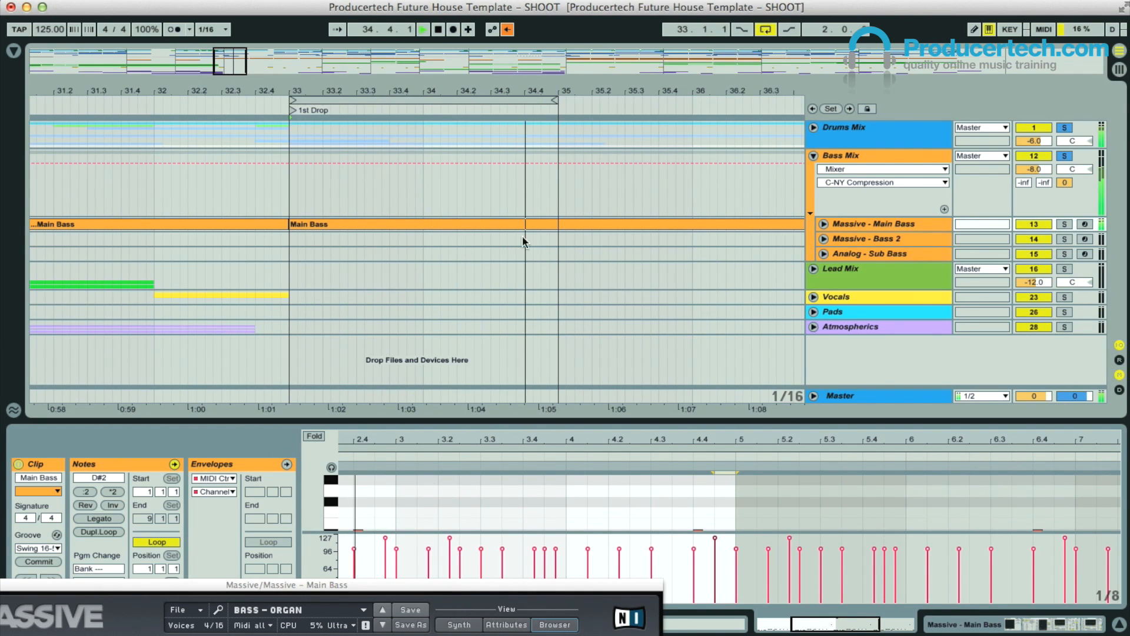
pyautogui.moveTo(349, 115); pyautogui.dragTo(442, 102)
pyautogui.moveTo(512, 102); pyautogui.dragTo(556, 102)
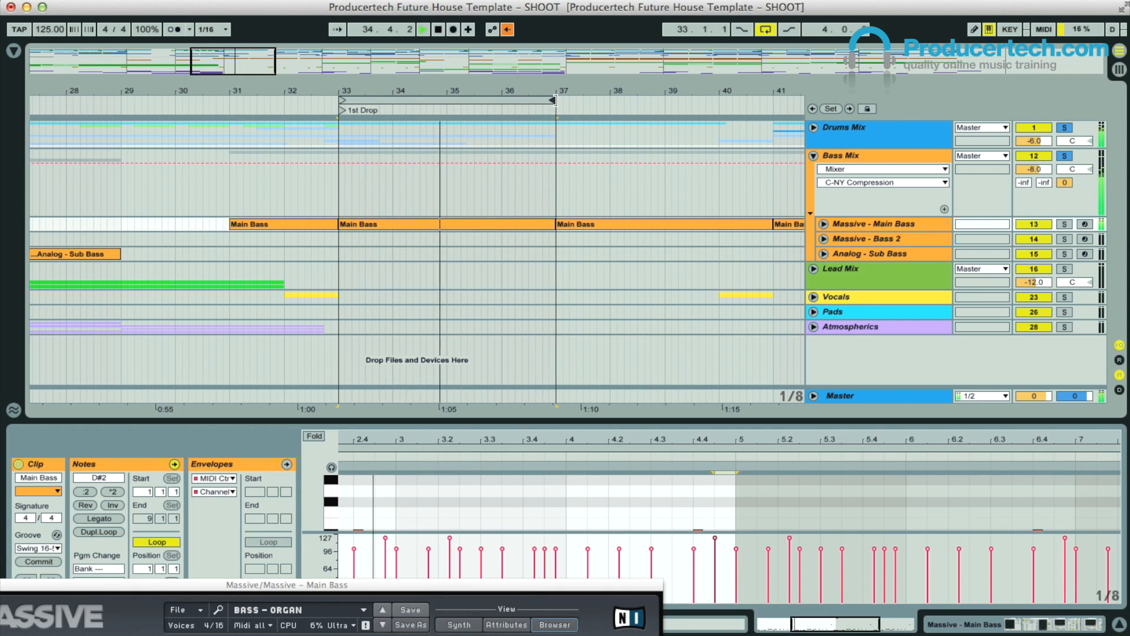
pyautogui.moveTo(465, 88); pyautogui.dragTo(465, 77)
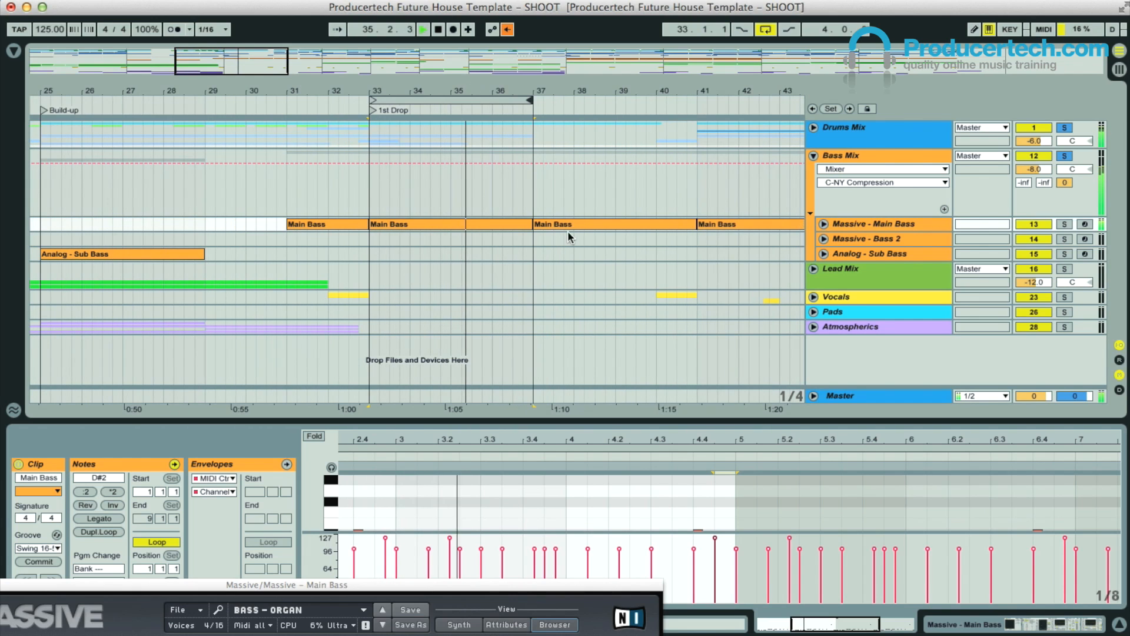
# Load the Bass - Clang.nmsv patch into Massive on the Main Bass track and audition it with the drums.
pyautogui.doubleClick(867, 223)
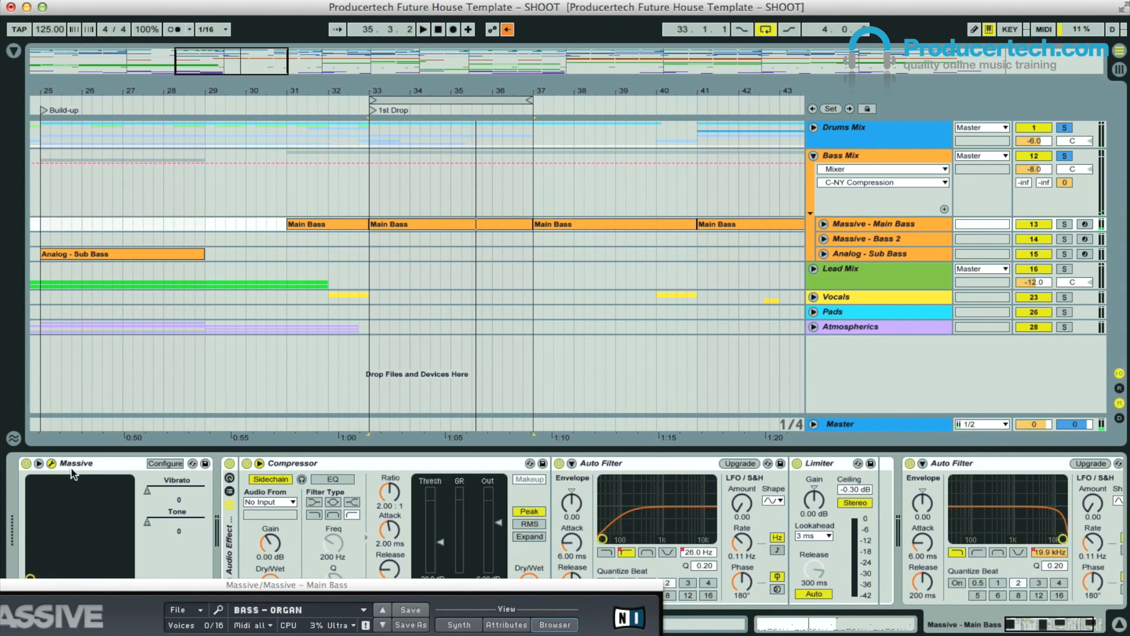
pyautogui.moveTo(179, 586); pyautogui.dragTo(561, 64)
pyautogui.click(564, 87)
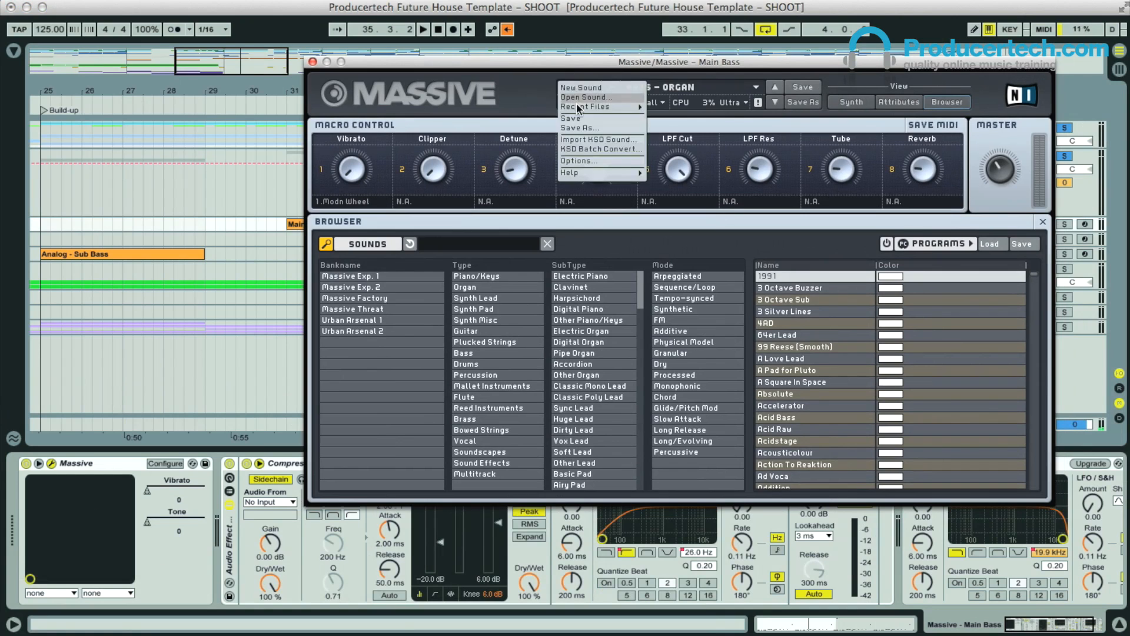
pyautogui.click(574, 98)
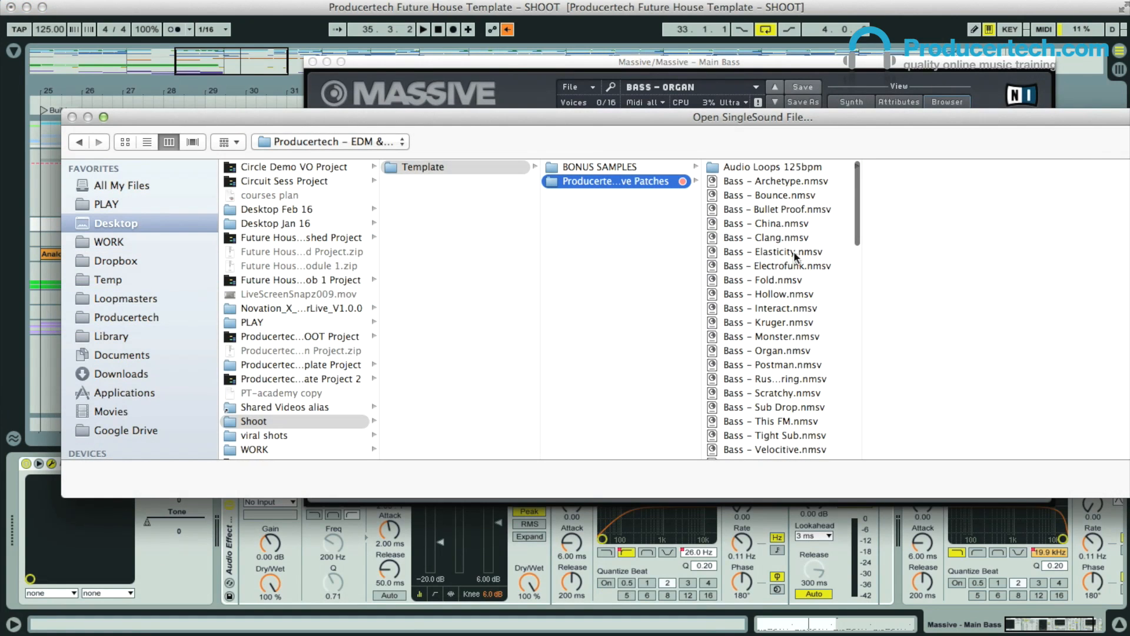
pyautogui.doubleClick(767, 236)
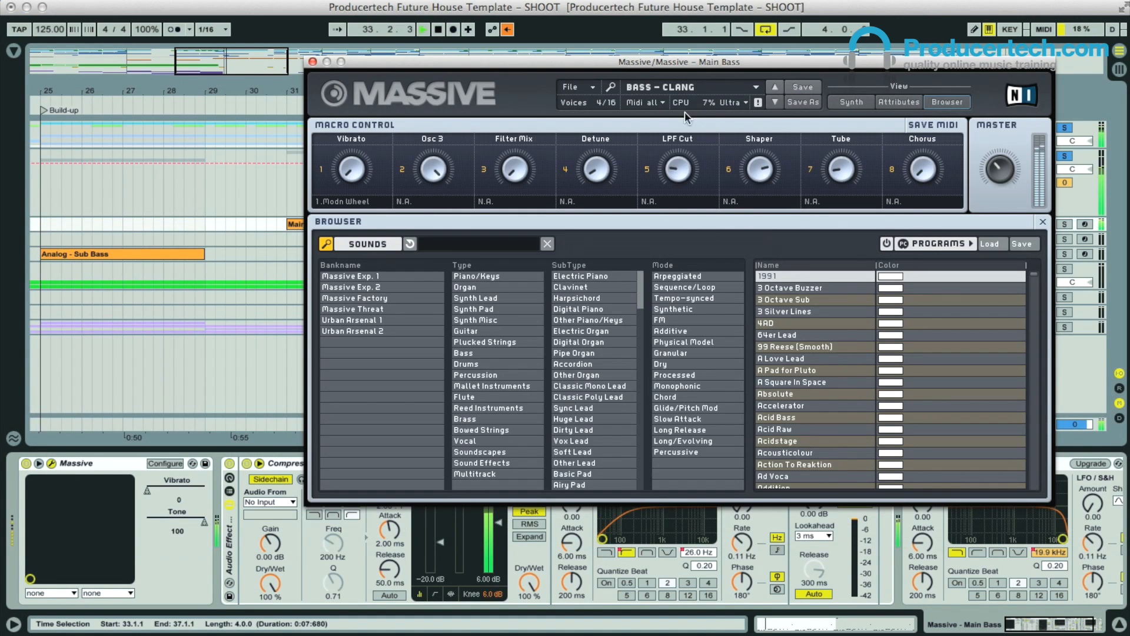
pyautogui.press('space')
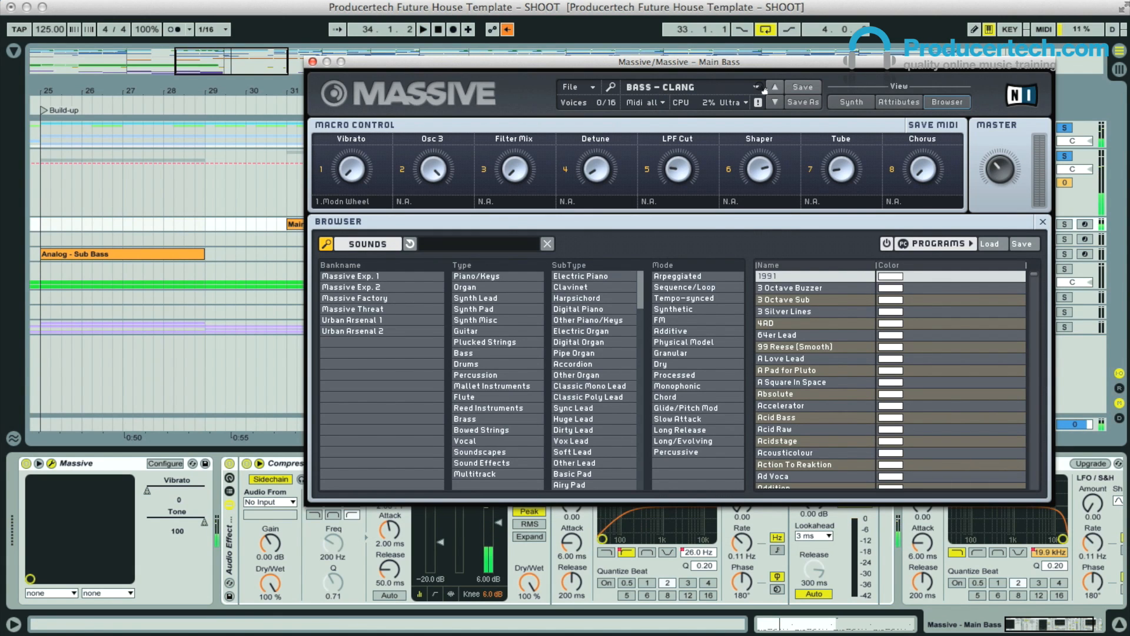
# Load the Bass - China.nmsv patch into Massive, play it and close the plug-in window.
pyautogui.click(580, 86)
pyautogui.click(584, 98)
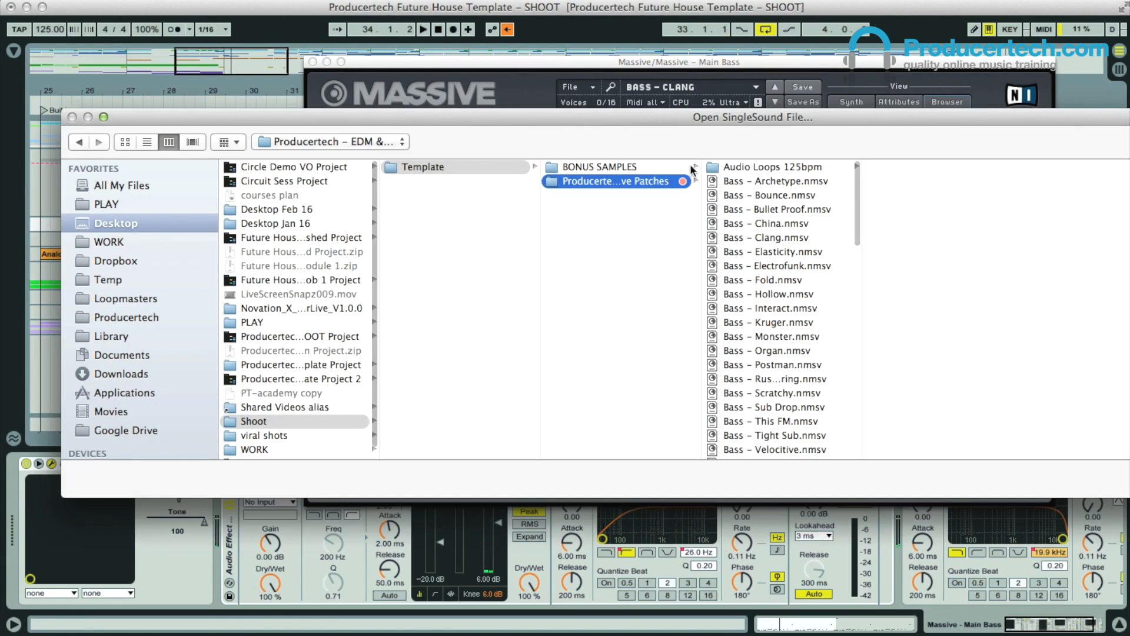
pyautogui.doubleClick(772, 219)
pyautogui.press('space')
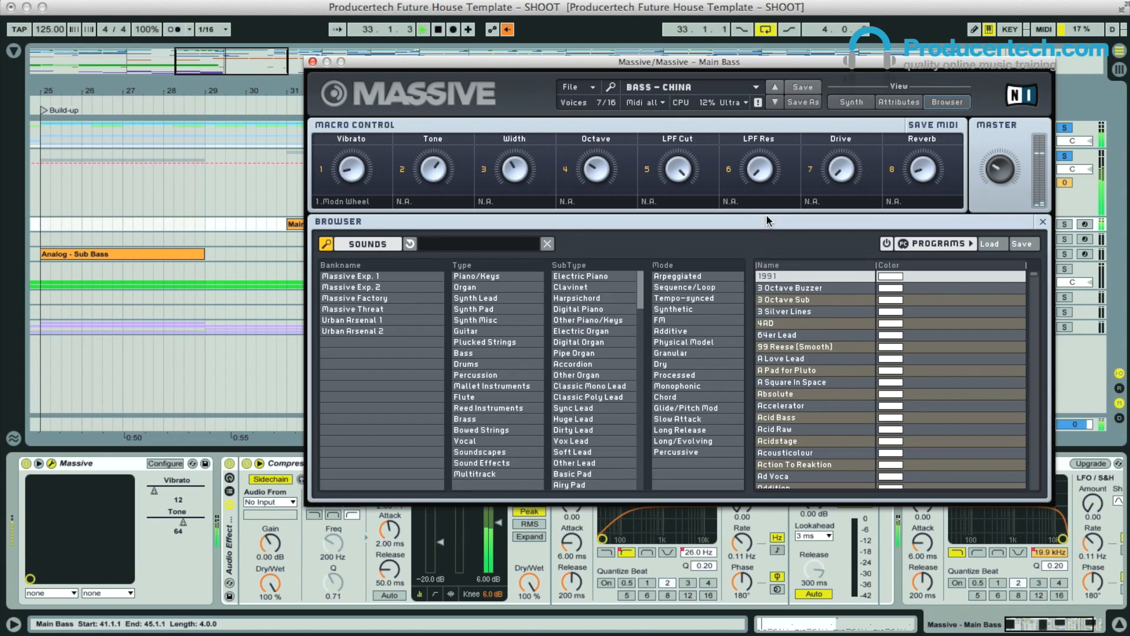
pyautogui.click(313, 62)
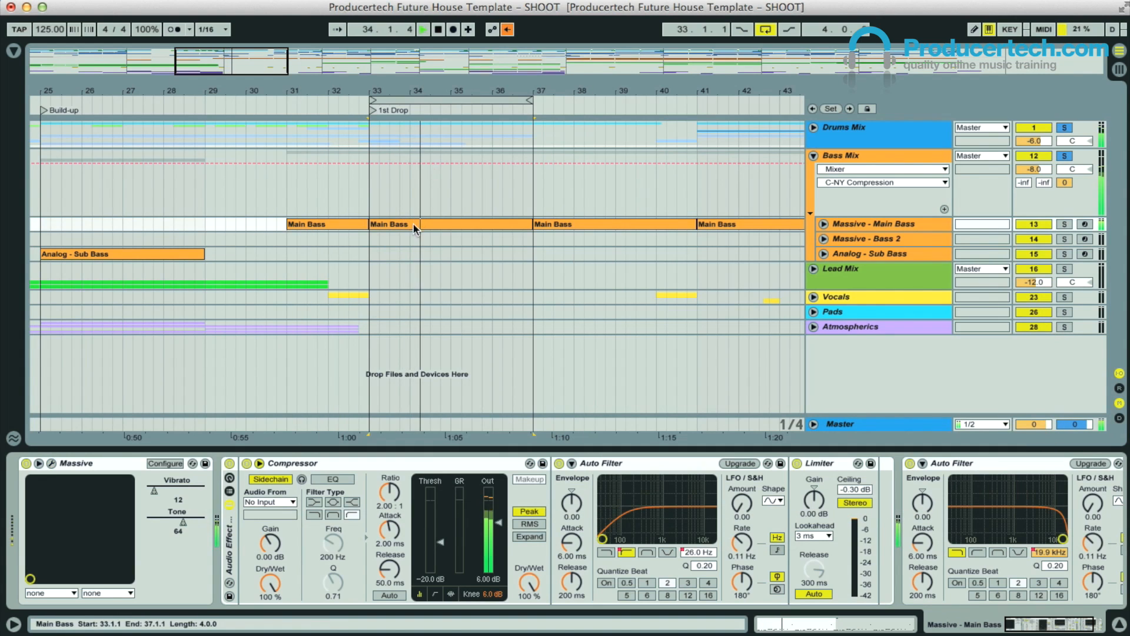
# Reopen the Main Bass clip's notes at bar 33 in a compact editor and unsolo the drum and bass groups.
pyautogui.doubleClick(411, 221)
pyautogui.moveTo(562, 419); pyautogui.dragTo(549, 448)
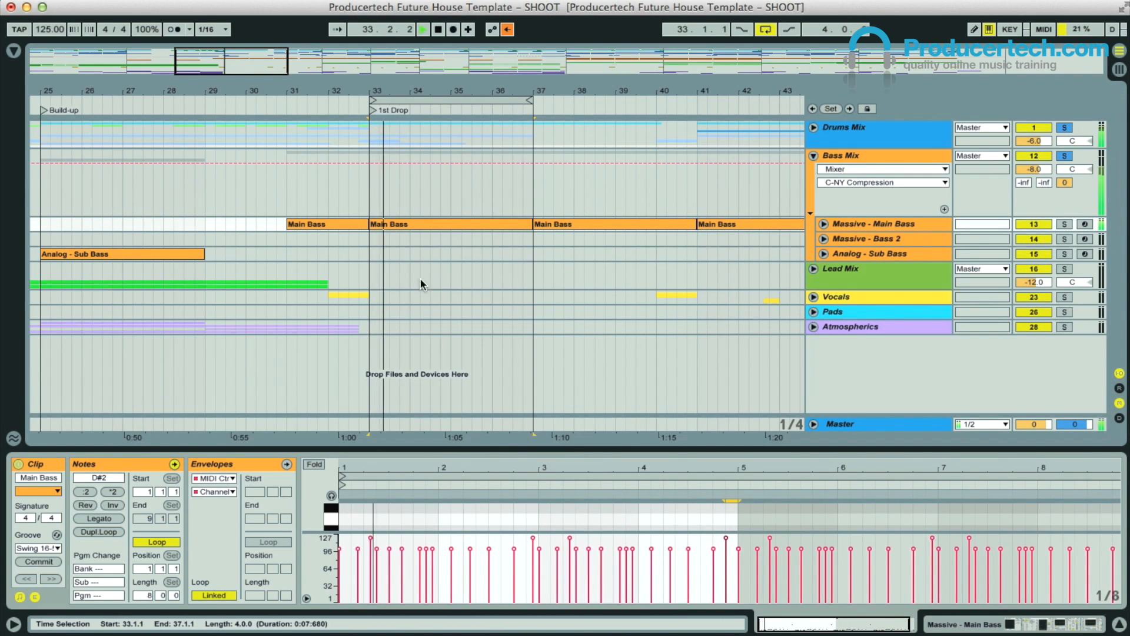
pyautogui.click(1064, 156)
# Turn off looping, stop playback and extend the edited Main Bass clip from bar 33 to bar 45 over the old clips.
pyautogui.moveTo(428, 94); pyautogui.dragTo(335, 88)
pyautogui.moveTo(399, 224); pyautogui.dragTo(510, 223)
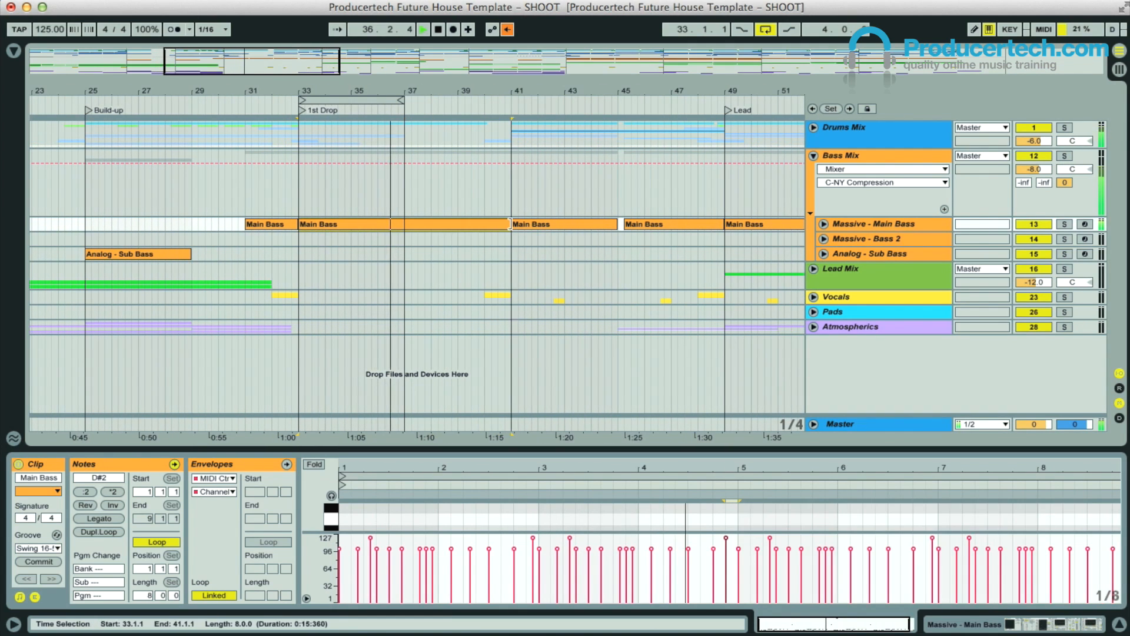
pyautogui.click(765, 29)
pyautogui.press('space')
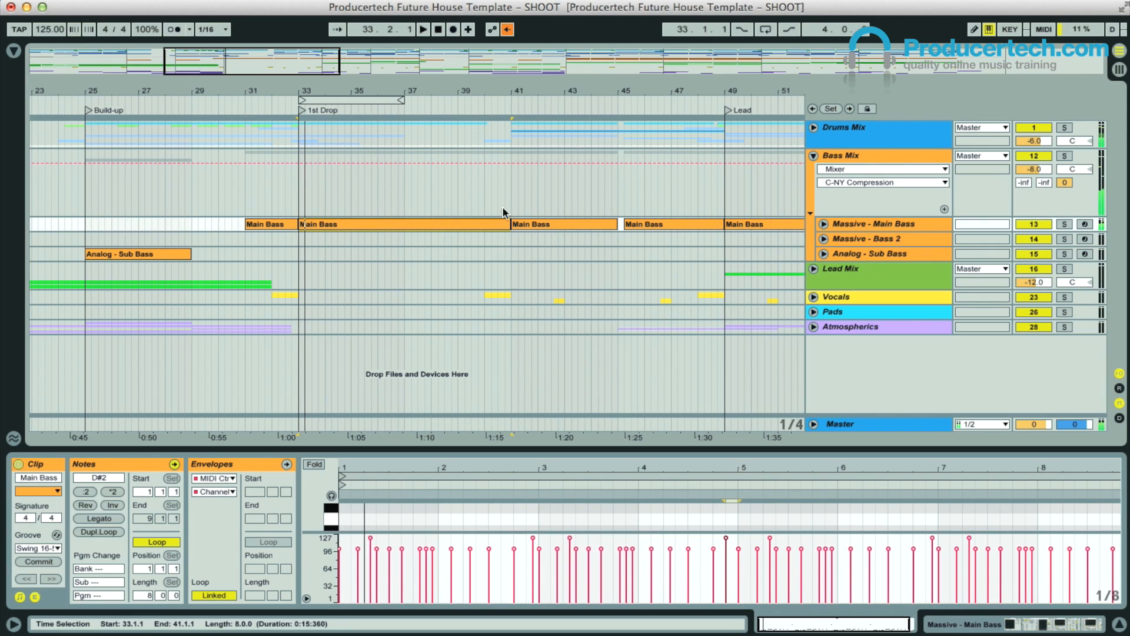
pyautogui.moveTo(555, 83); pyautogui.dragTo(524, 71)
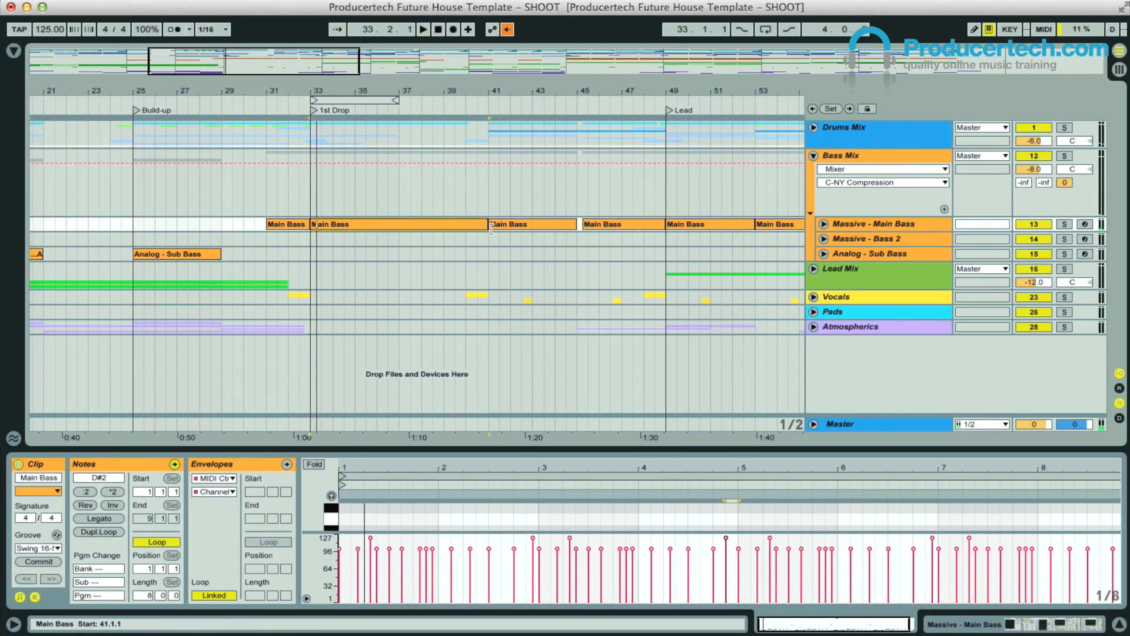
pyautogui.moveTo(484, 223); pyautogui.dragTo(574, 224)
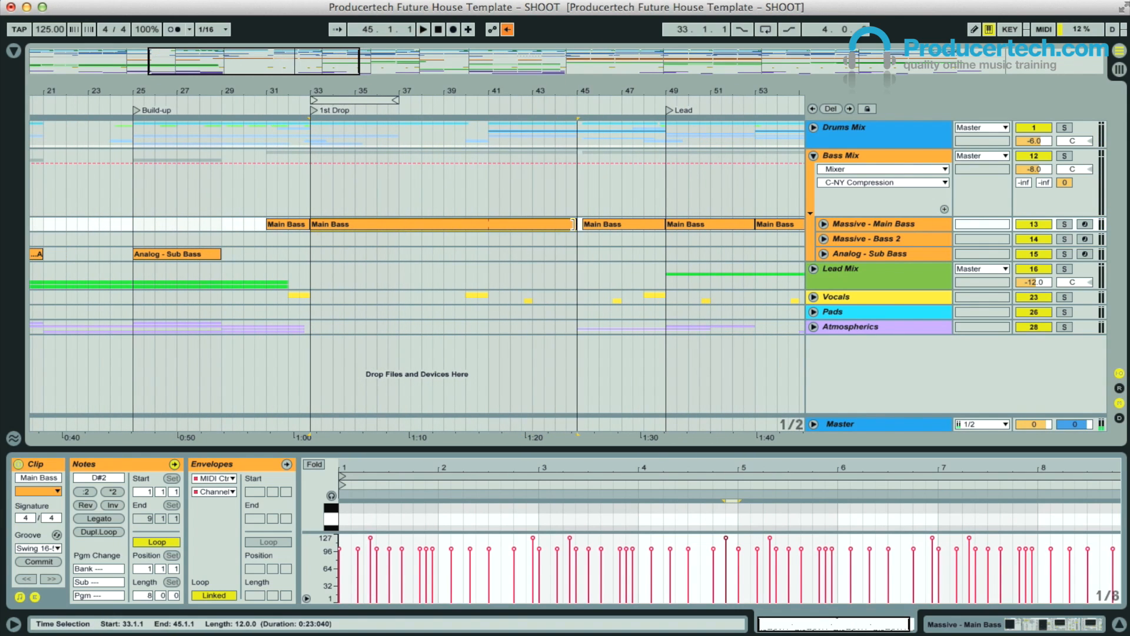
# Extend the new bassline on the Main Bass track to bar 49 and clear the first beat of bar 45.
pyautogui.click(852, 227)
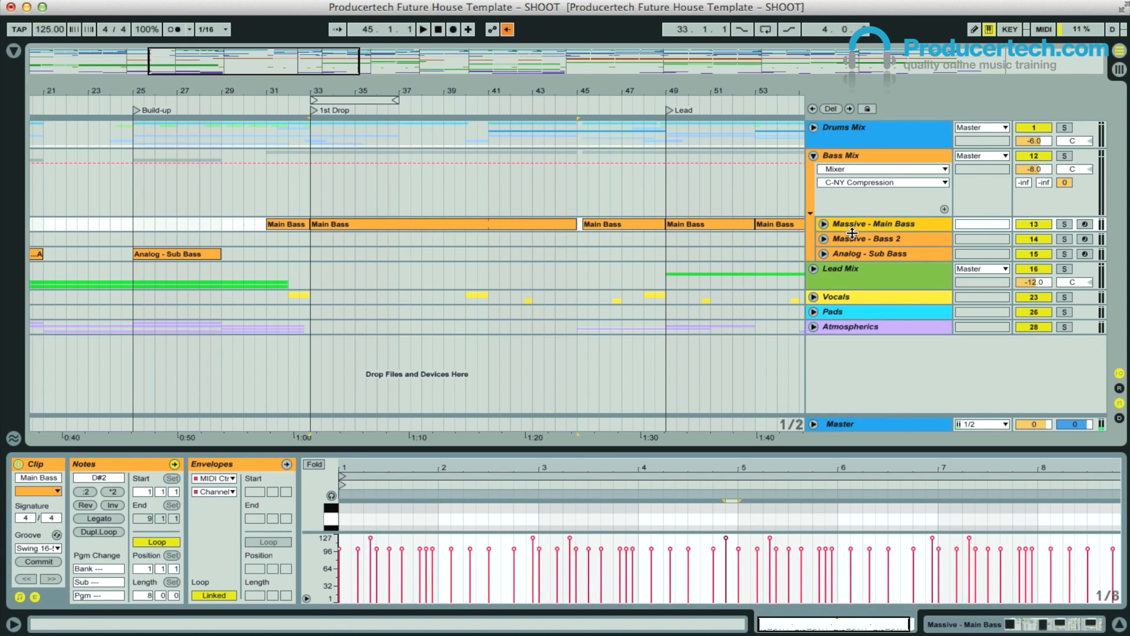
pyautogui.click(824, 224)
pyautogui.moveTo(613, 90); pyautogui.dragTo(434, 83)
pyautogui.click(854, 239)
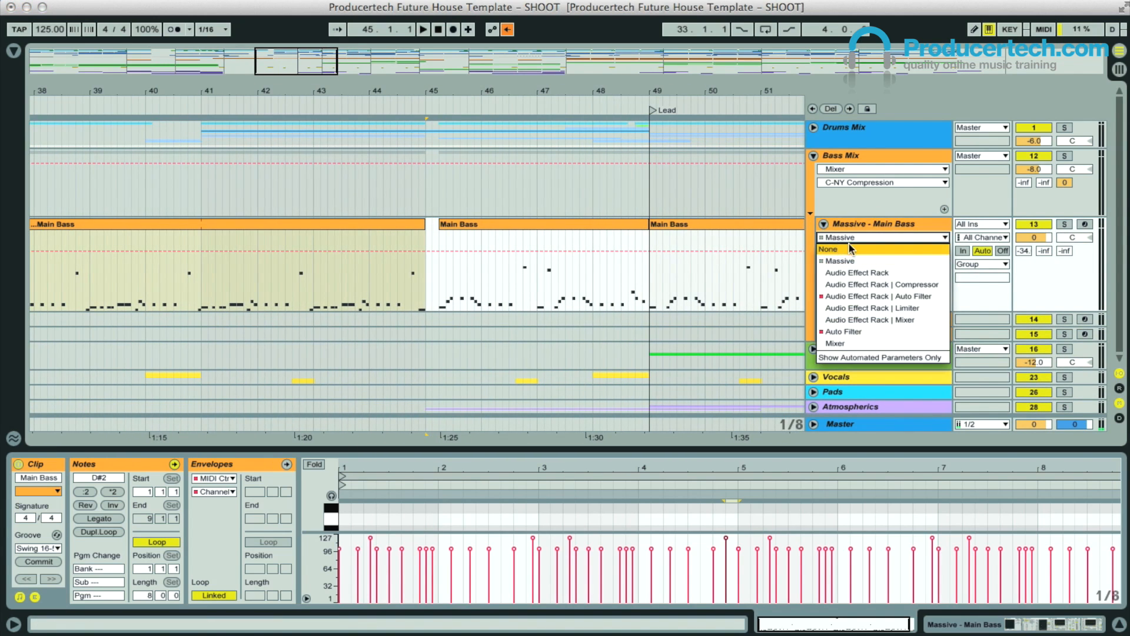
pyautogui.click(861, 224)
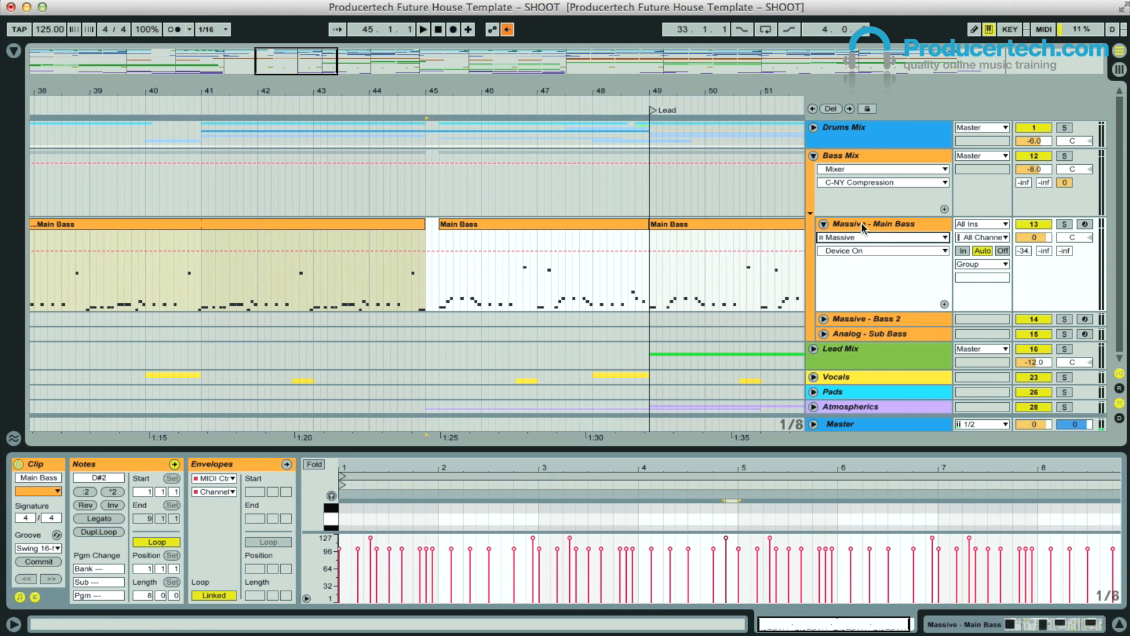
pyautogui.click(421, 222)
pyautogui.moveTo(422, 223); pyautogui.dragTo(647, 218)
pyautogui.moveTo(447, 237); pyautogui.dragTo(428, 239)
pyautogui.press('Delete')
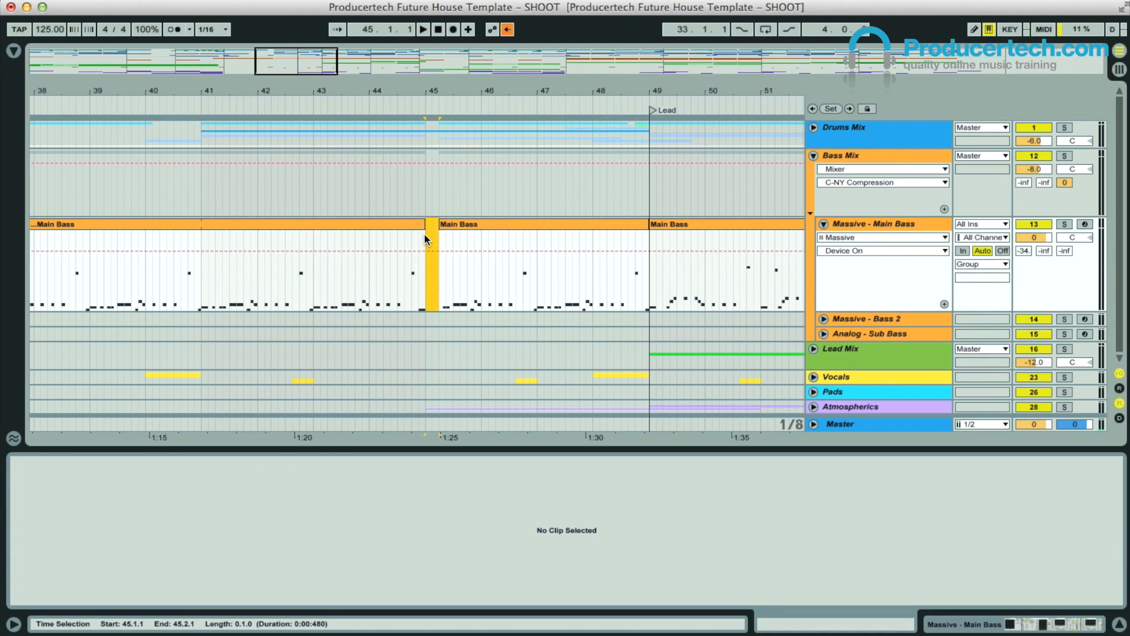
# Play the arrangement from around bars 41, 33 and 45 to check the new bassline, and stop playback.
pyautogui.moveTo(472, 90); pyautogui.dragTo(523, 70)
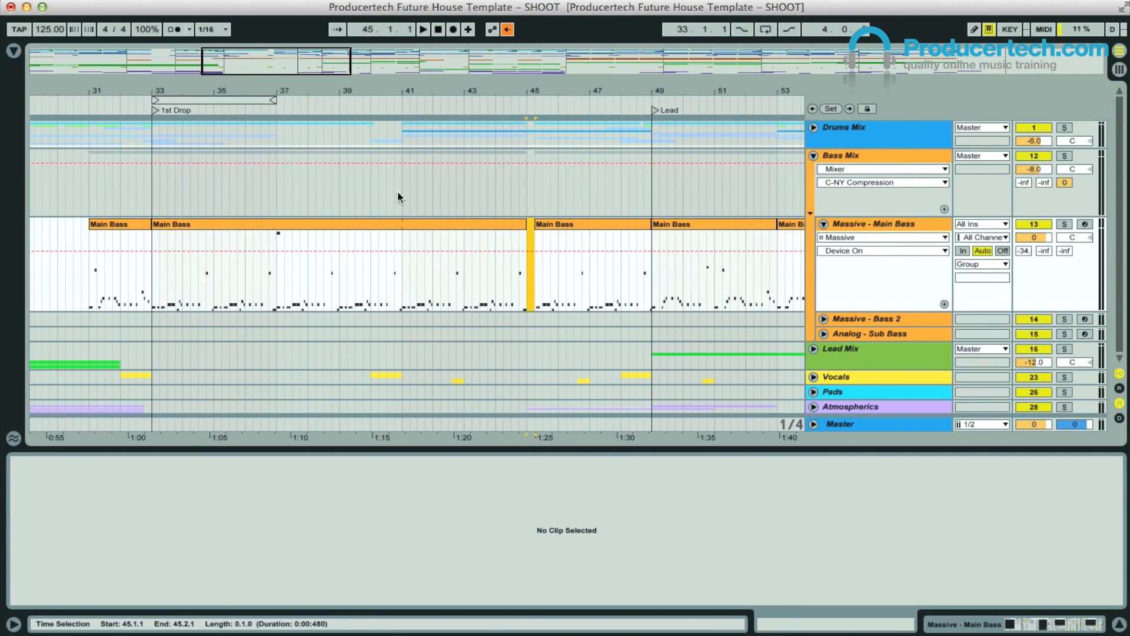
pyautogui.click(411, 235)
pyautogui.press('space')
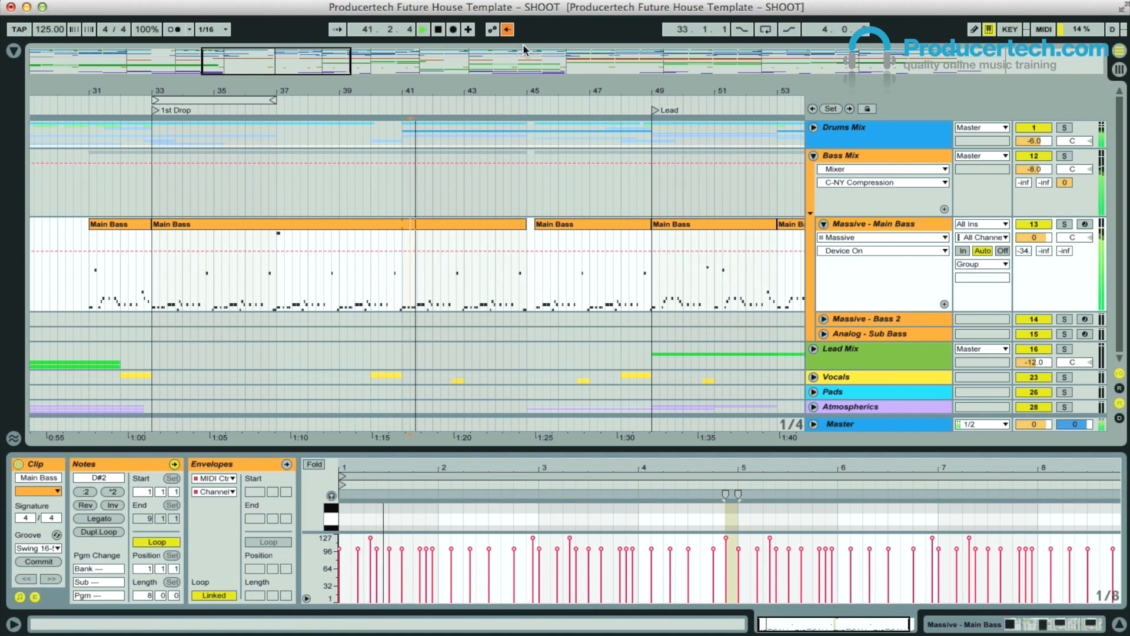
pyautogui.press('-')
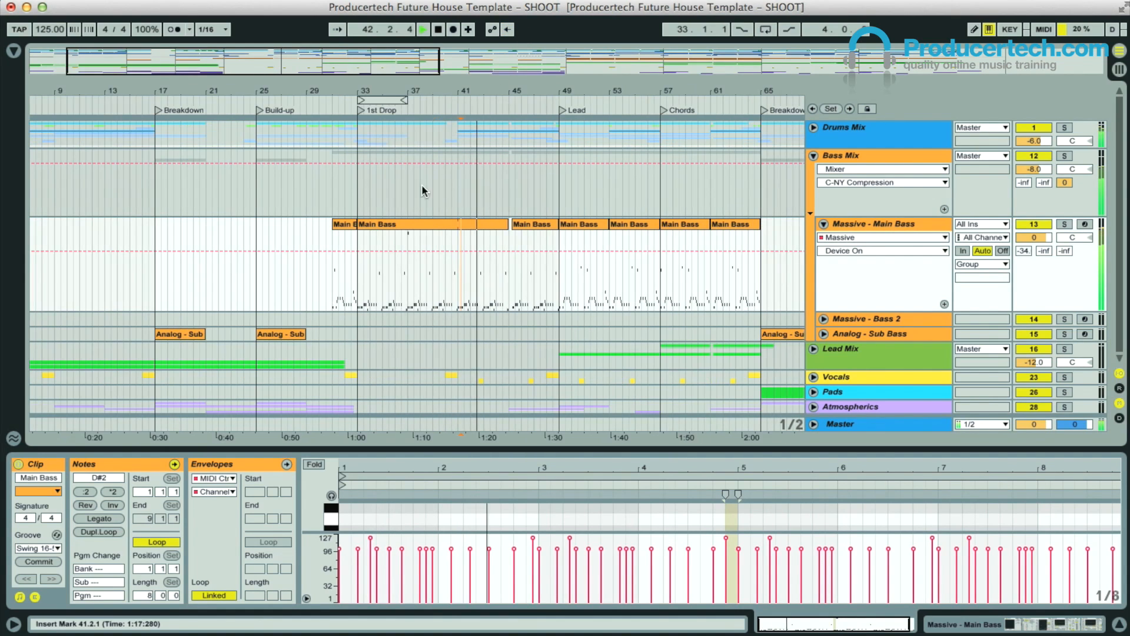
pyautogui.click(386, 229)
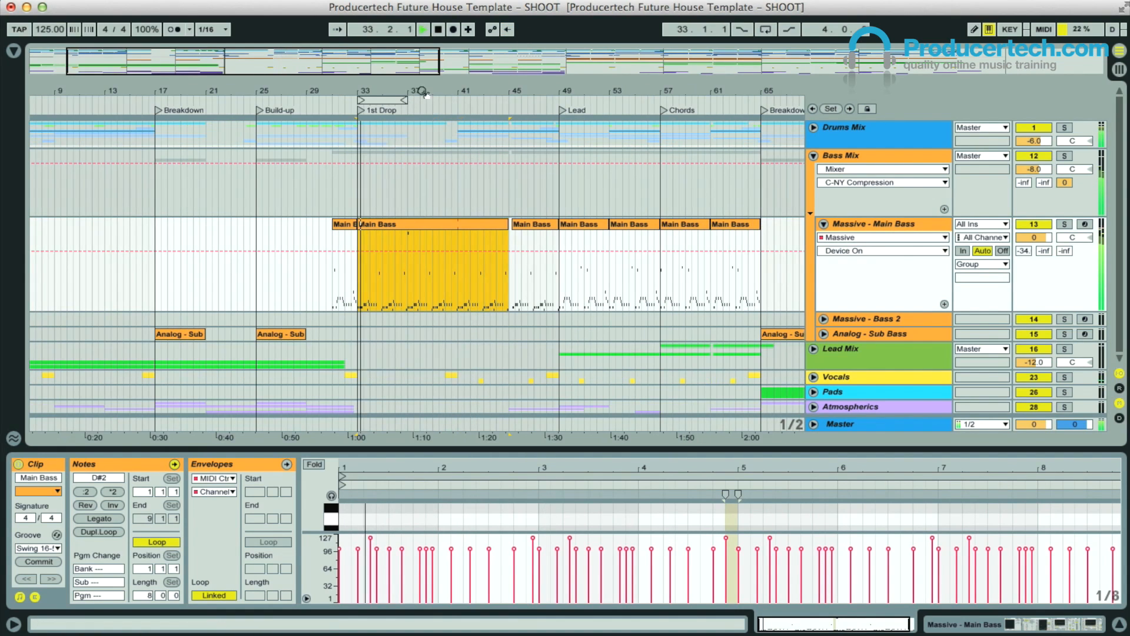
pyautogui.press('+')
pyautogui.click(574, 230)
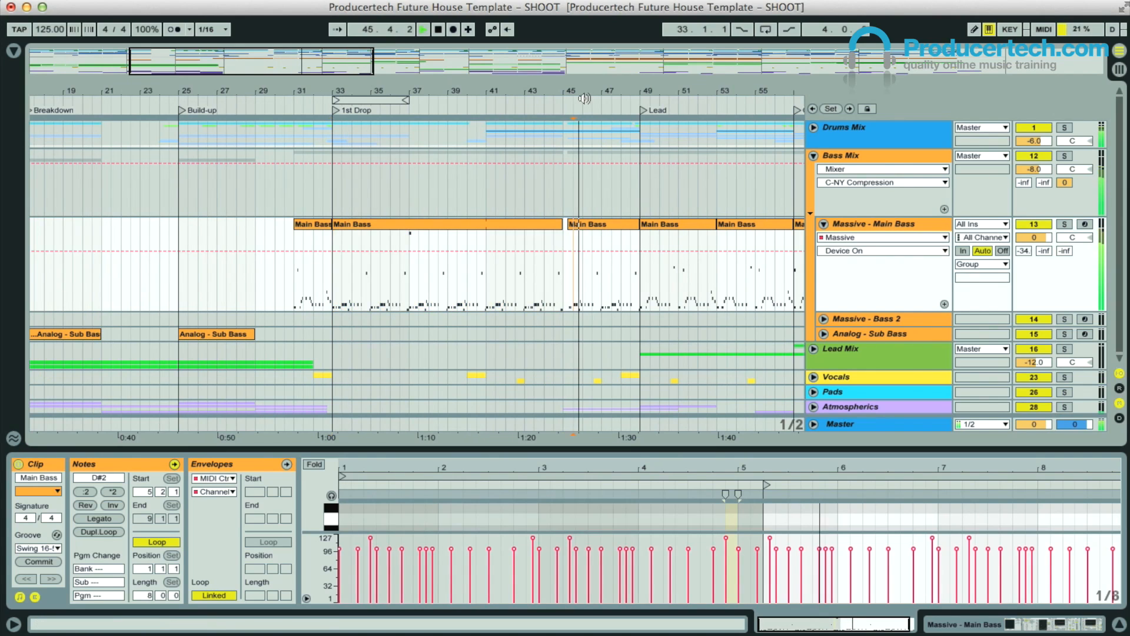
pyautogui.press('-')
pyautogui.press('-')
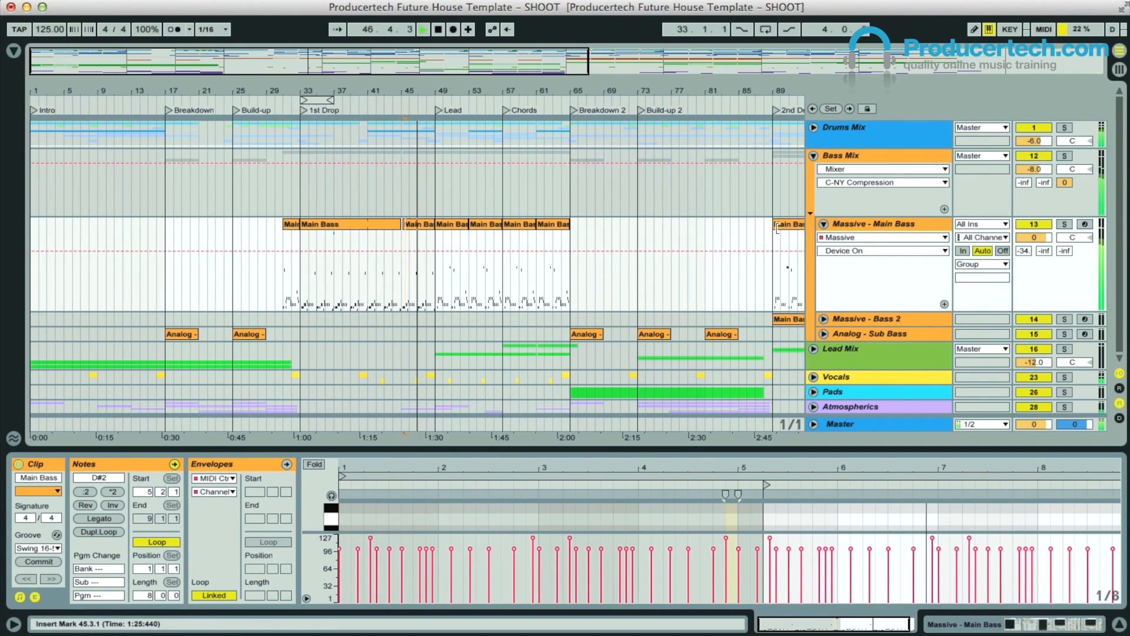
pyautogui.moveTo(432, 82); pyautogui.dragTo(441, 89)
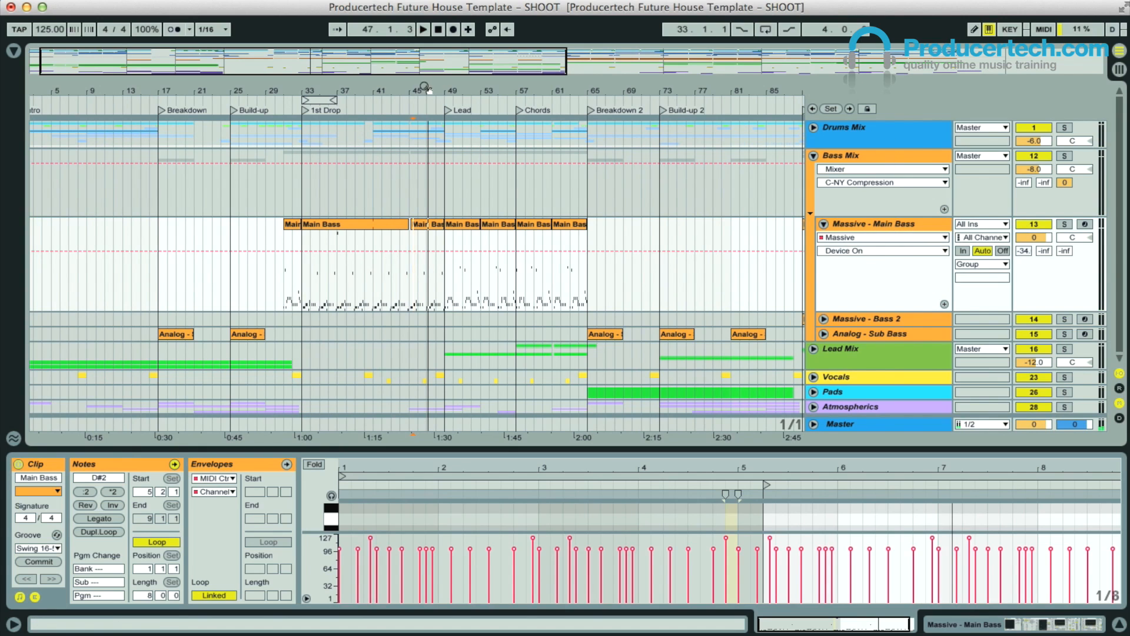
pyautogui.moveTo(424, 86); pyautogui.dragTo(438, 87)
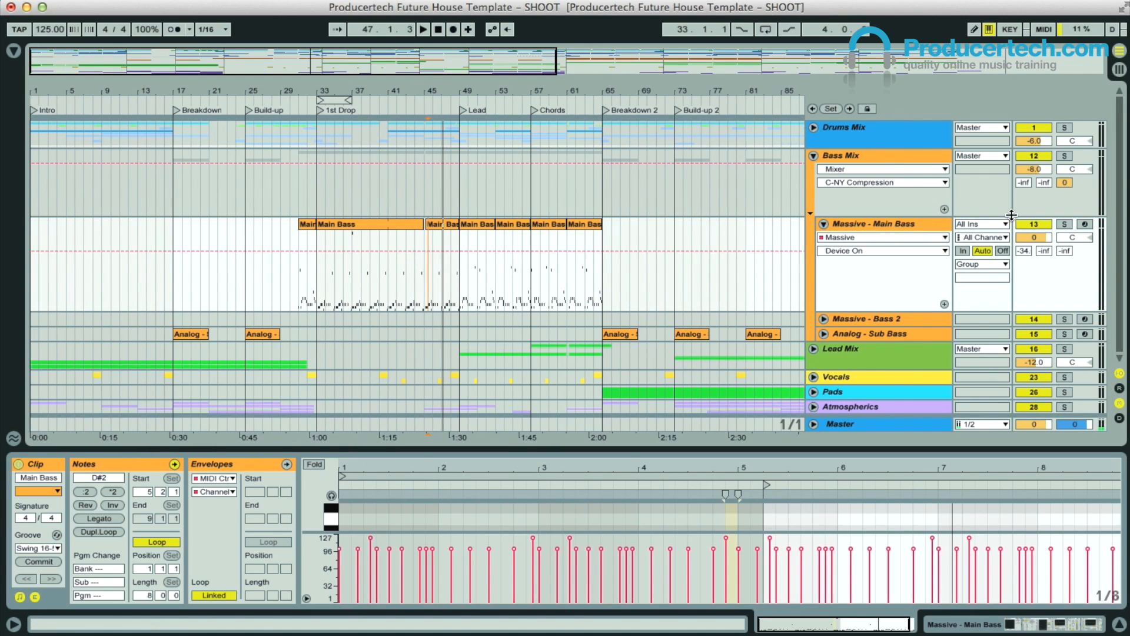
# Swap the Massive instrument on the Main Bass track for Plugin Boutique's Carbon Electra synth.
pyautogui.click(898, 224)
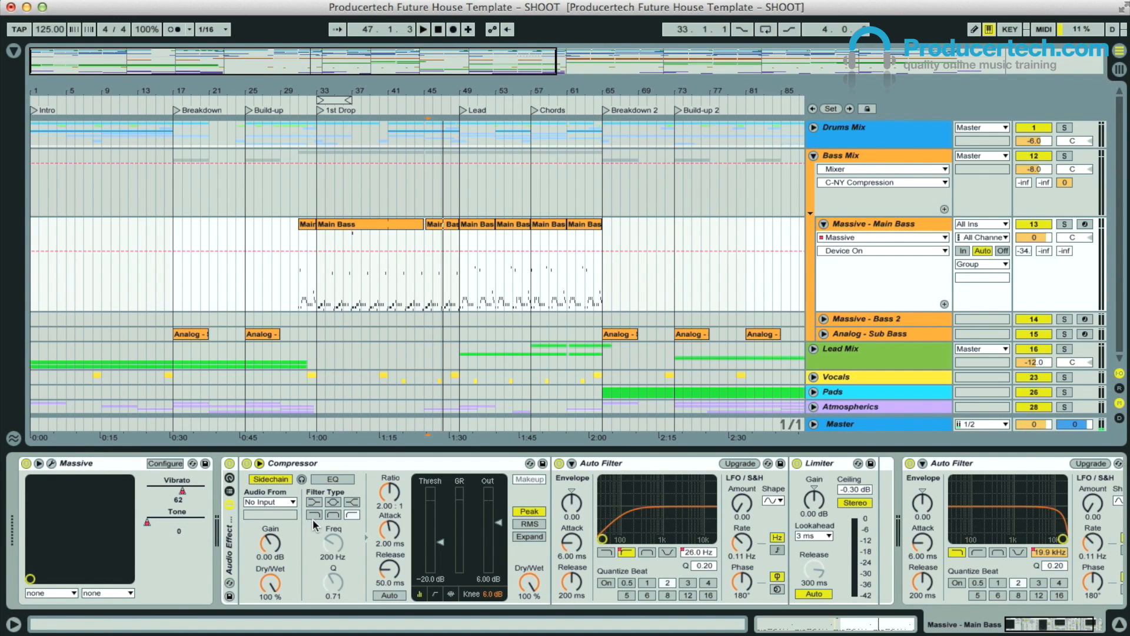
pyautogui.click(194, 465)
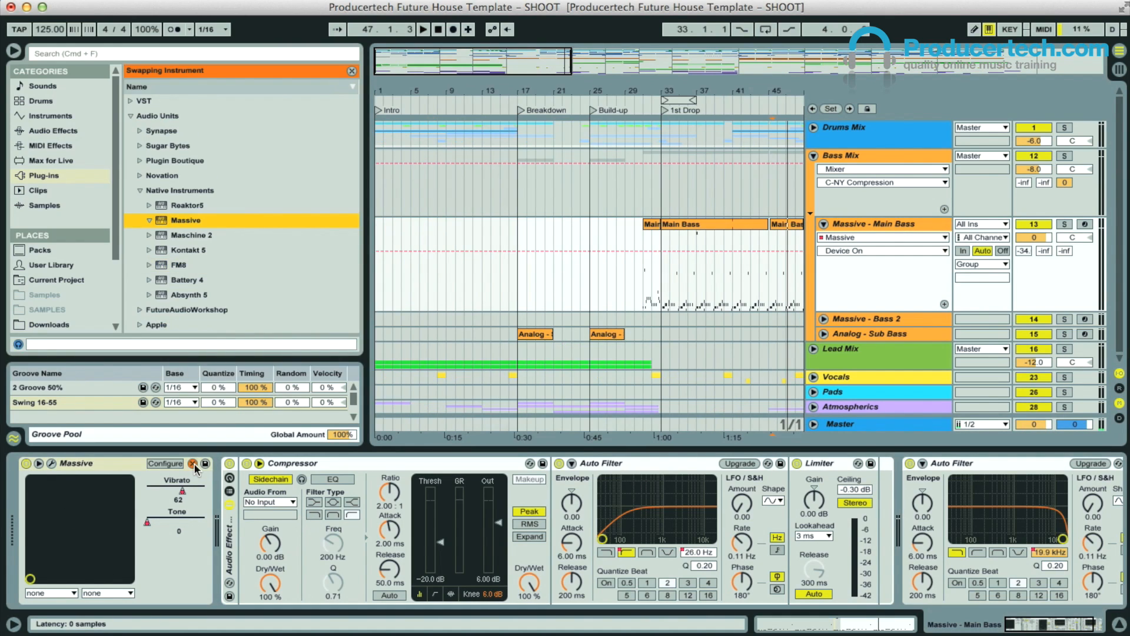
pyautogui.click(141, 163)
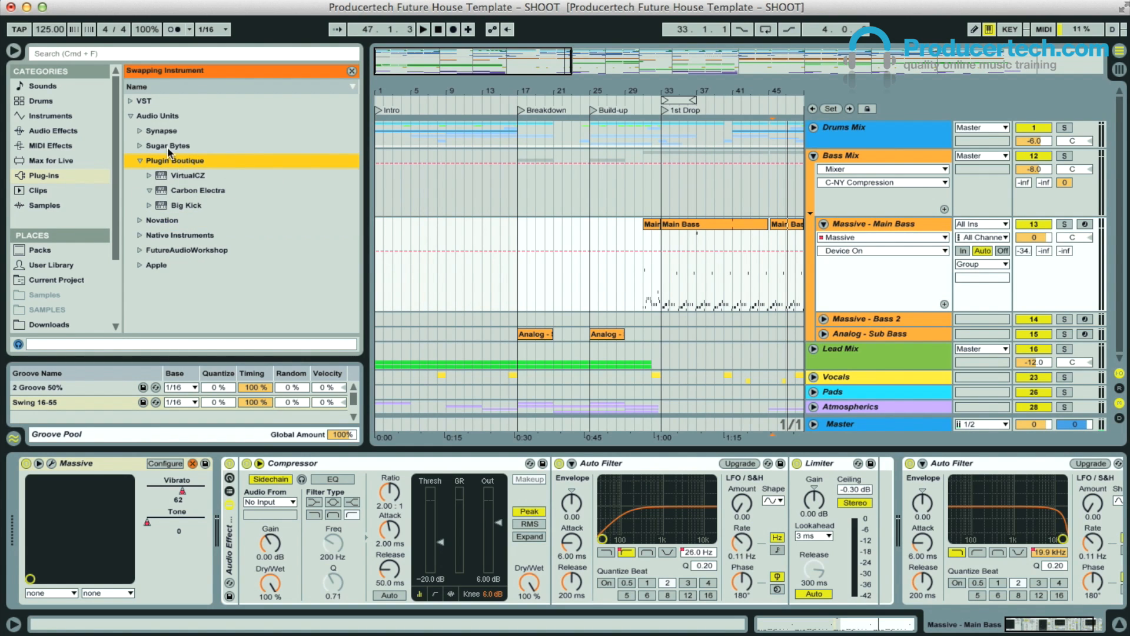
pyautogui.doubleClick(192, 191)
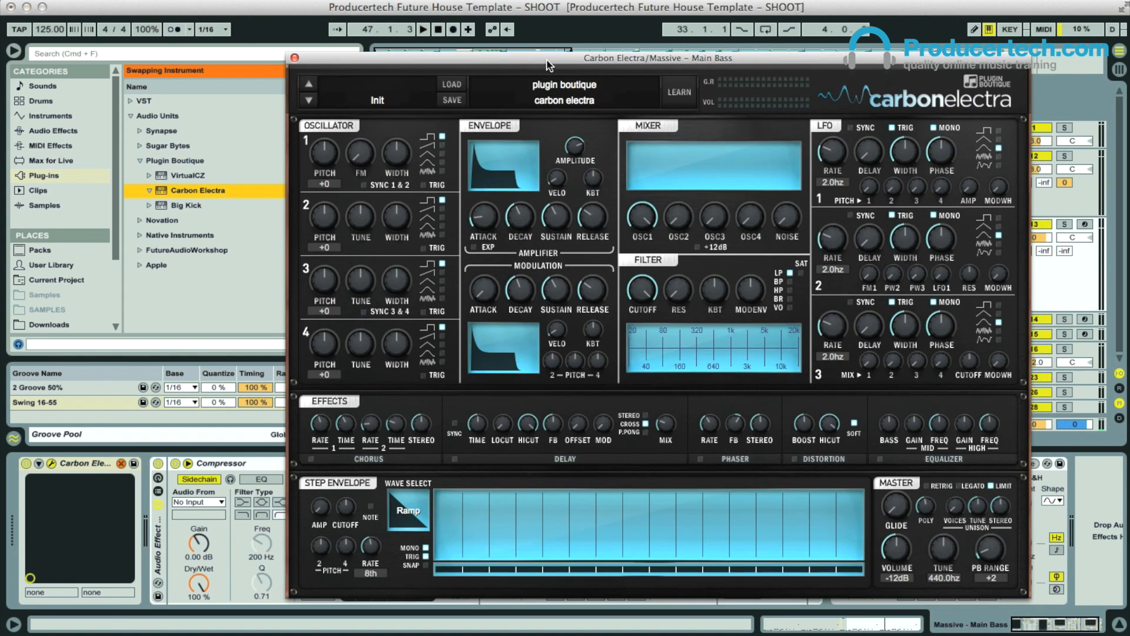
pyautogui.moveTo(565, 59); pyautogui.dragTo(536, 58)
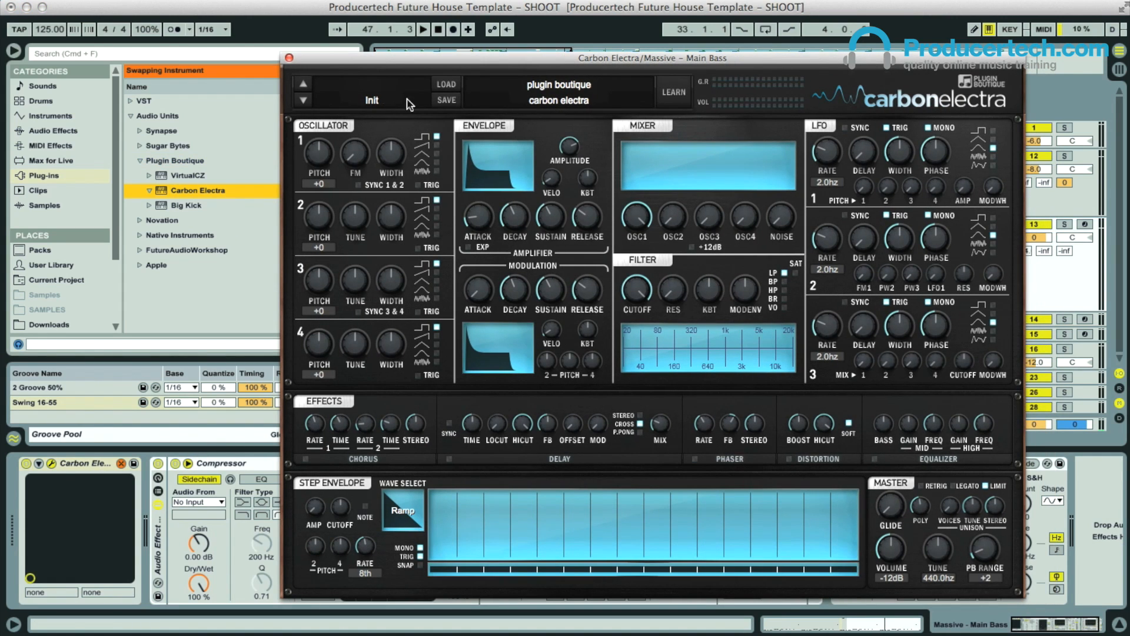
# Load the factory Cube Bass preset from the Bass 2 bank into Carbon Electra and start playback.
pyautogui.click(446, 85)
pyautogui.moveTo(474, 124)
pyautogui.moveTo(648, 198)
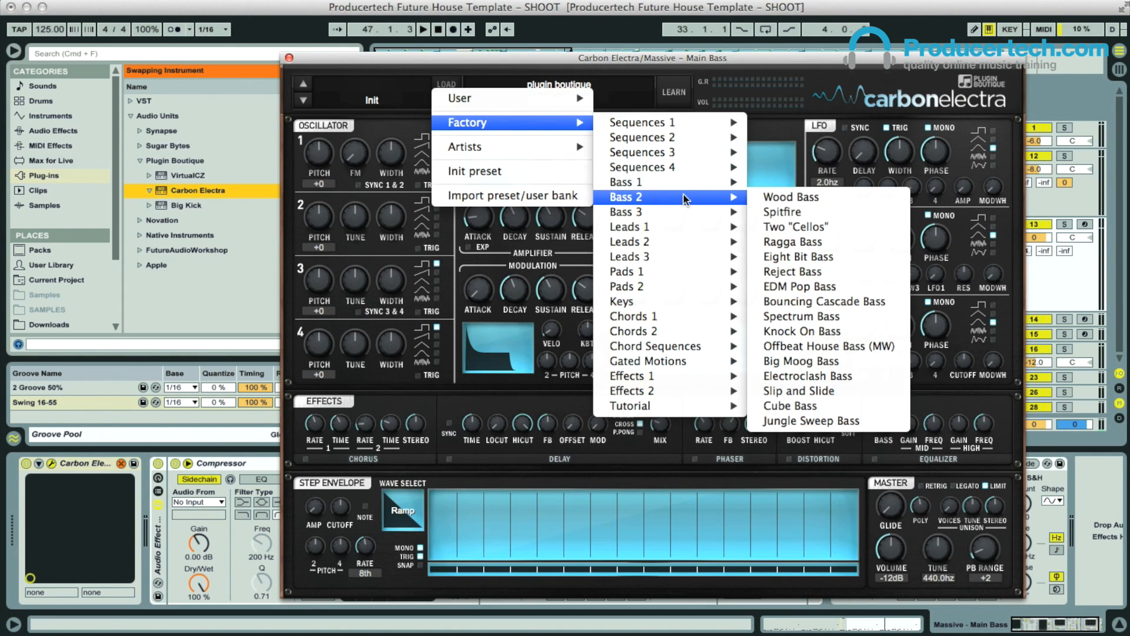
pyautogui.click(809, 406)
pyautogui.press('space')
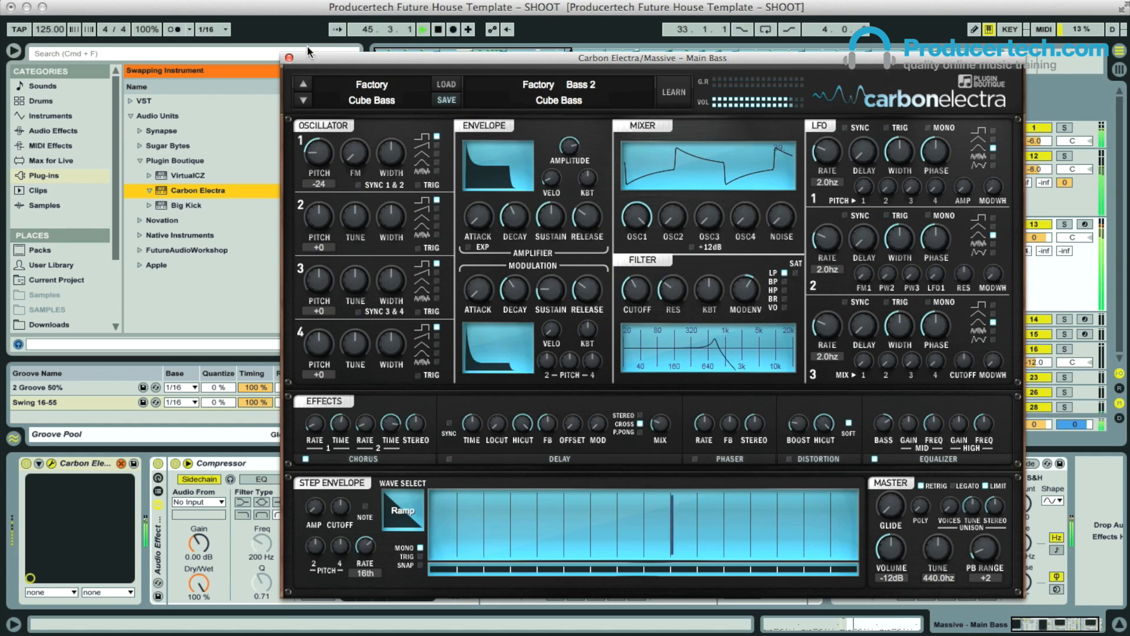
# Close the plug-in window and browser, and lower the Main Bass track volume to -5.6 dB in the mixer.
pyautogui.click(289, 58)
pyautogui.click(350, 72)
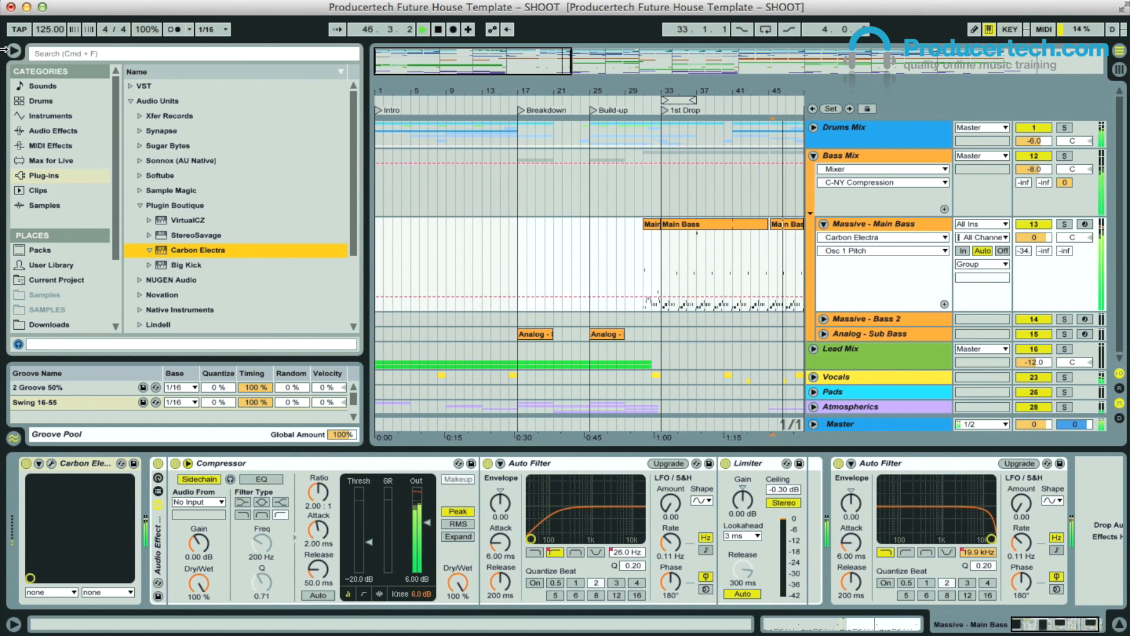
pyautogui.hotkey('ctrl', 'alt', 'b')
pyautogui.press('Tab')
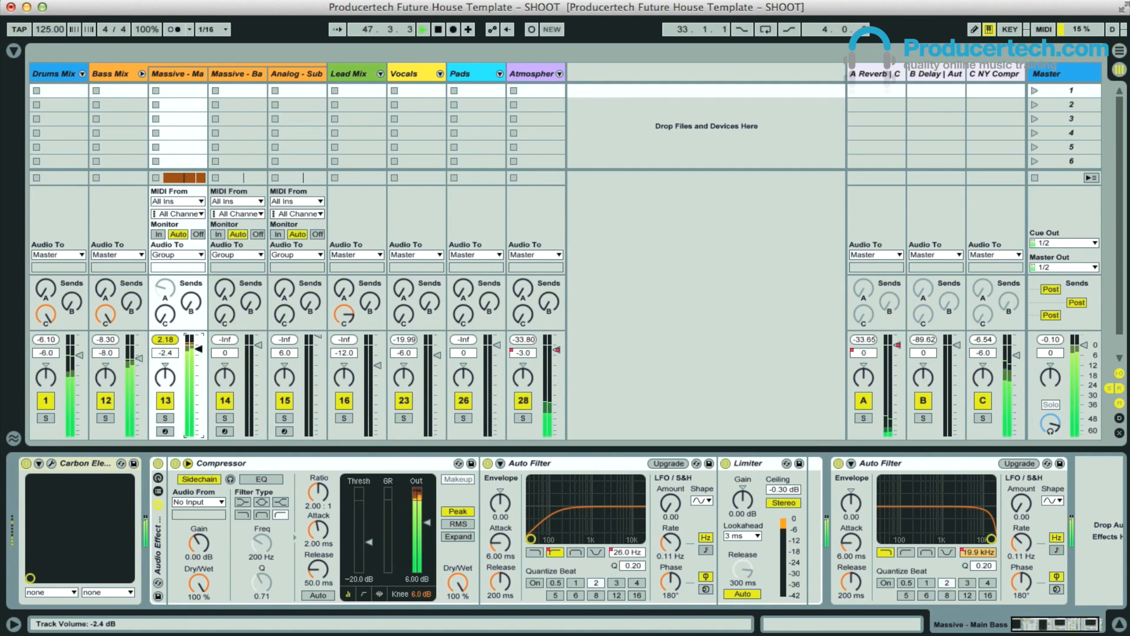
pyautogui.press('Tab')
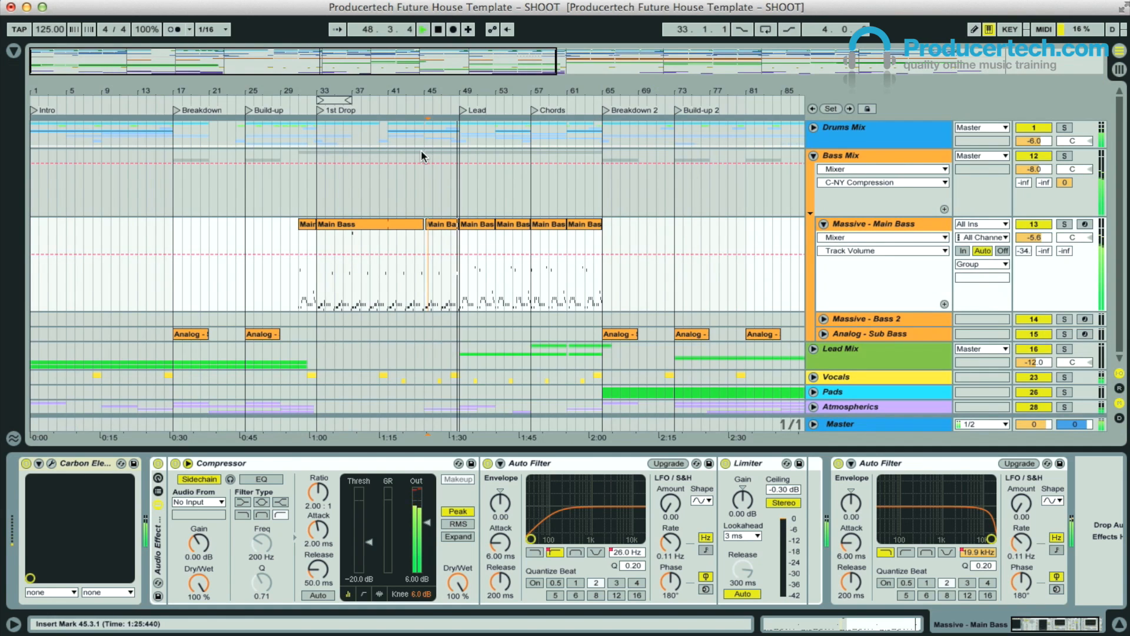
# Unfold the Lead Mix group to show its individual synth tracks across the arrangement.
pyautogui.click(262, 223)
pyautogui.moveTo(239, 96); pyautogui.dragTo(350, 119)
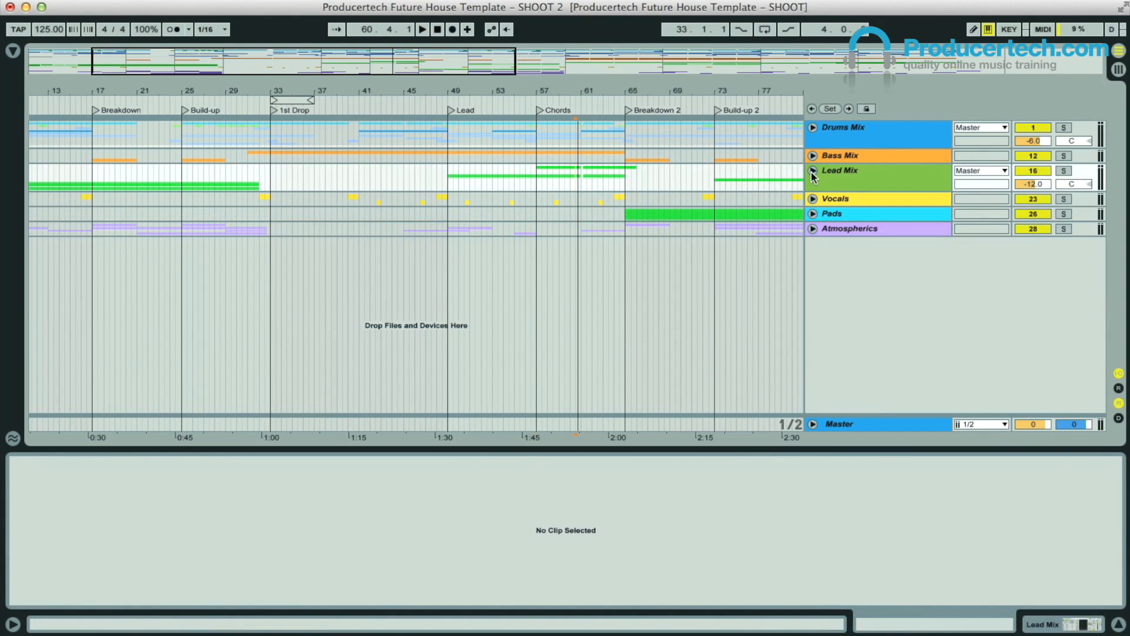
pyautogui.click(813, 171)
pyautogui.moveTo(510, 91); pyautogui.dragTo(322, 128)
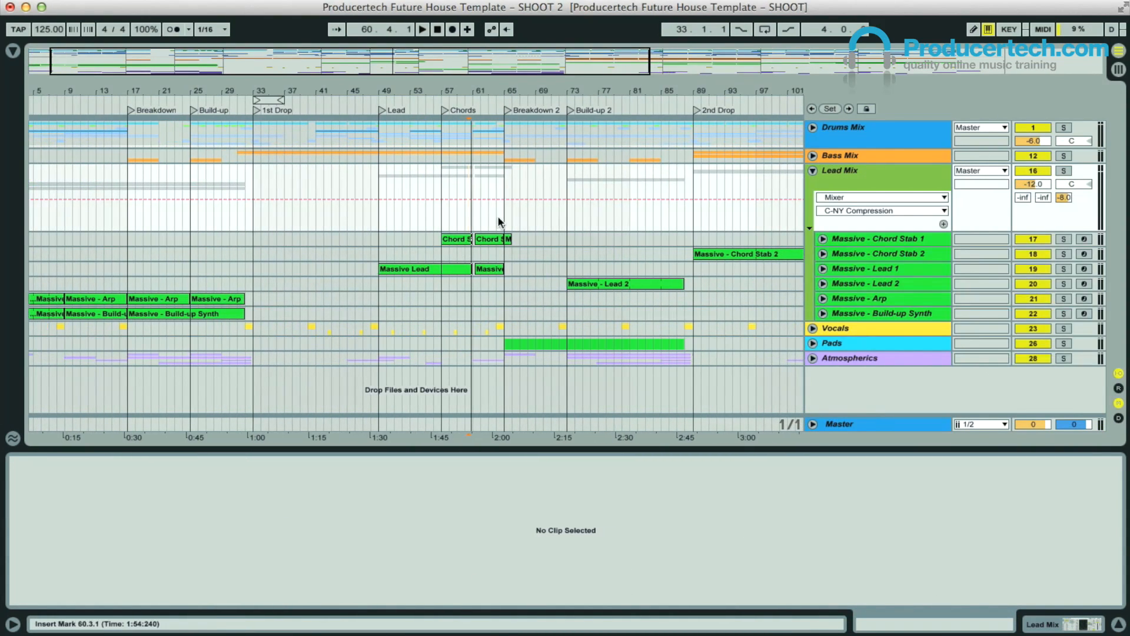
pyautogui.moveTo(366, 88); pyautogui.dragTo(402, 130)
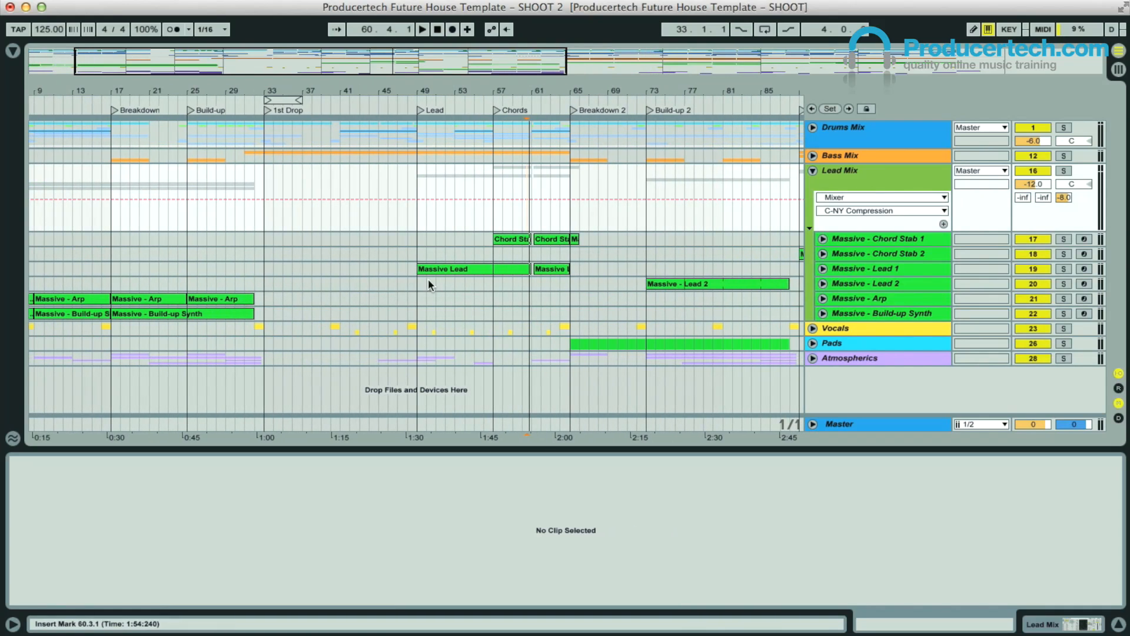
# Unfold the Lead 1 track and audition its Massive Lead clip from bar 49 with Bass Mix and Lead Mix soloed.
pyautogui.click(851, 271)
pyautogui.press('Right')
pyautogui.click(470, 269)
pyautogui.press('z')
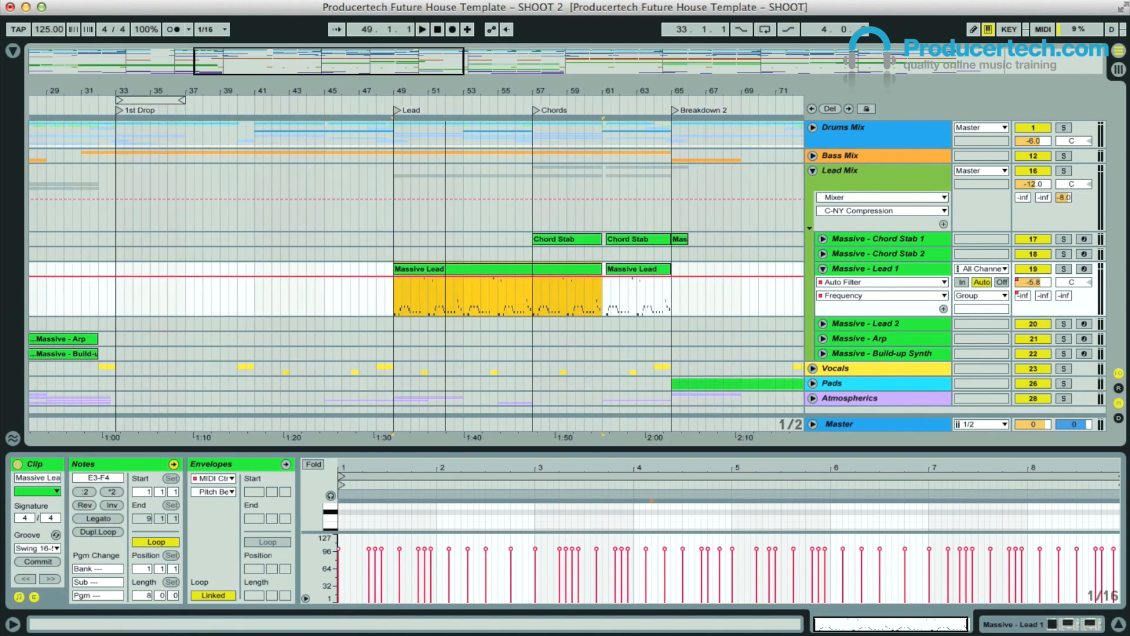
pyautogui.click(1064, 169)
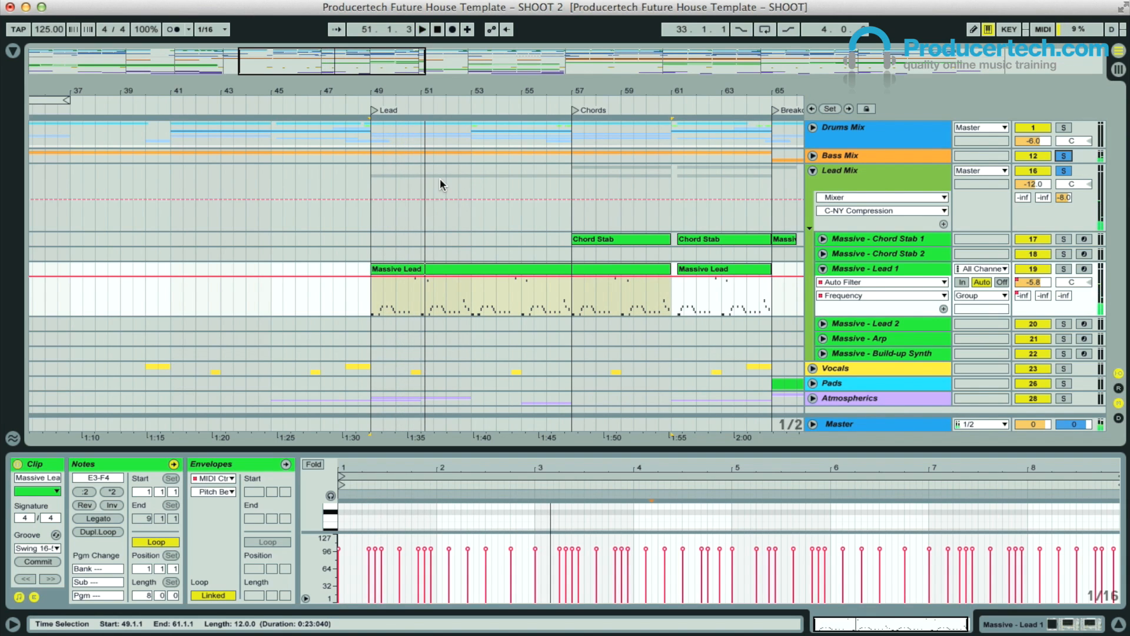
# Unfold the Bass Mix group and extend the Main Bass clip near bar 45 over the old clips to bar 65.
pyautogui.click(812, 156)
pyautogui.moveTo(383, 90); pyautogui.dragTo(379, 75)
pyautogui.moveTo(364, 223); pyautogui.dragTo(666, 229)
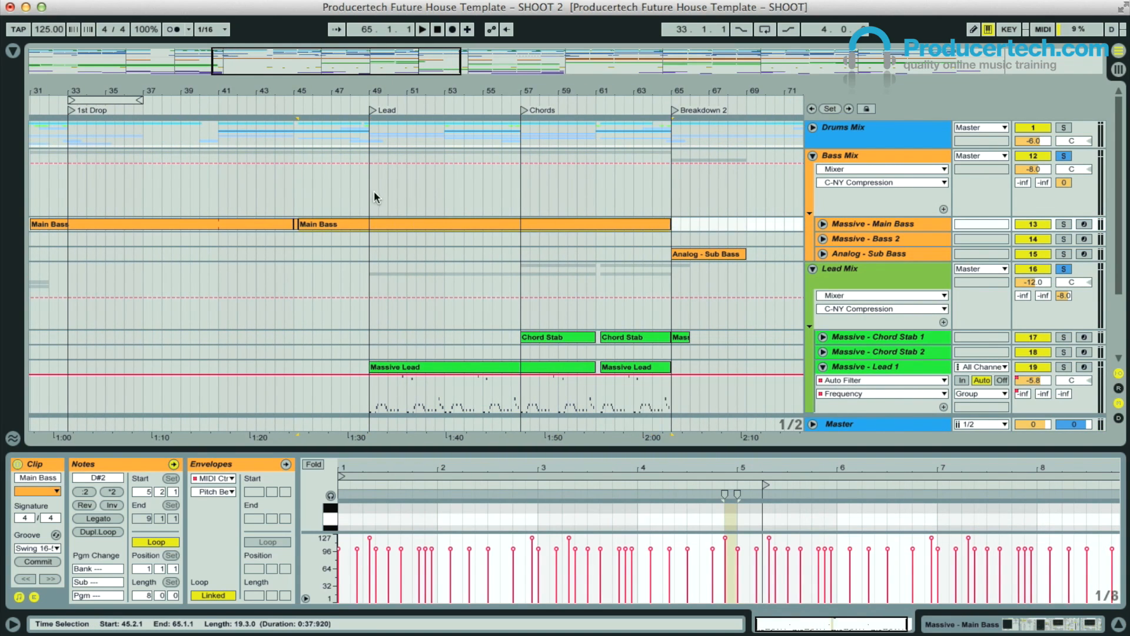
pyautogui.scroll(-2, 374, 192)
pyautogui.moveTo(851, 201); pyautogui.dragTo(860, 267)
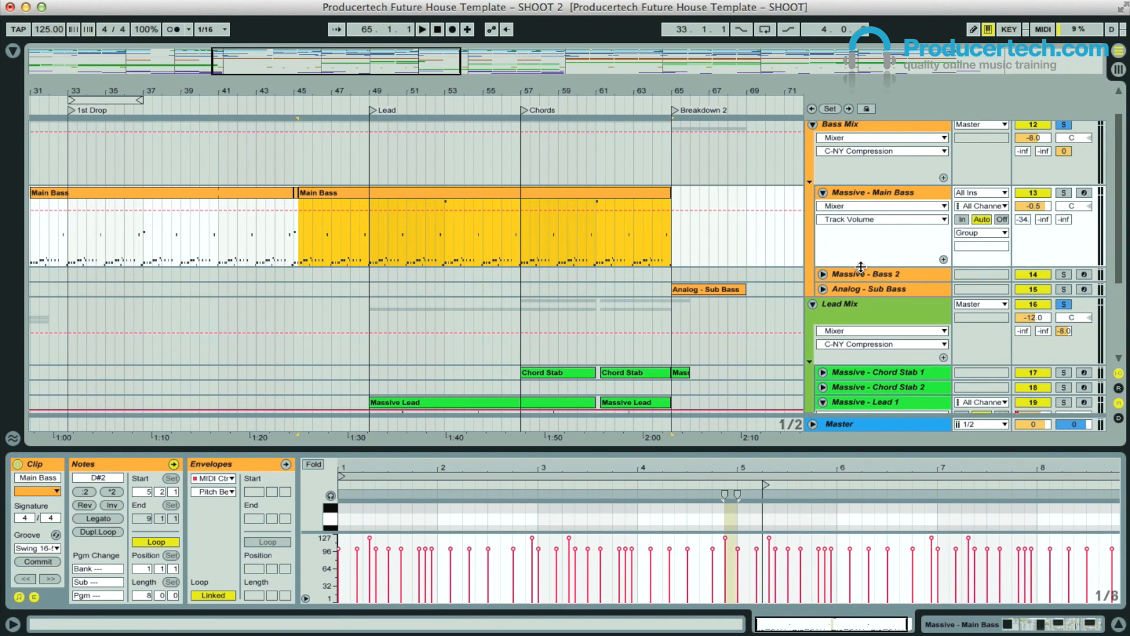
pyautogui.click(822, 191)
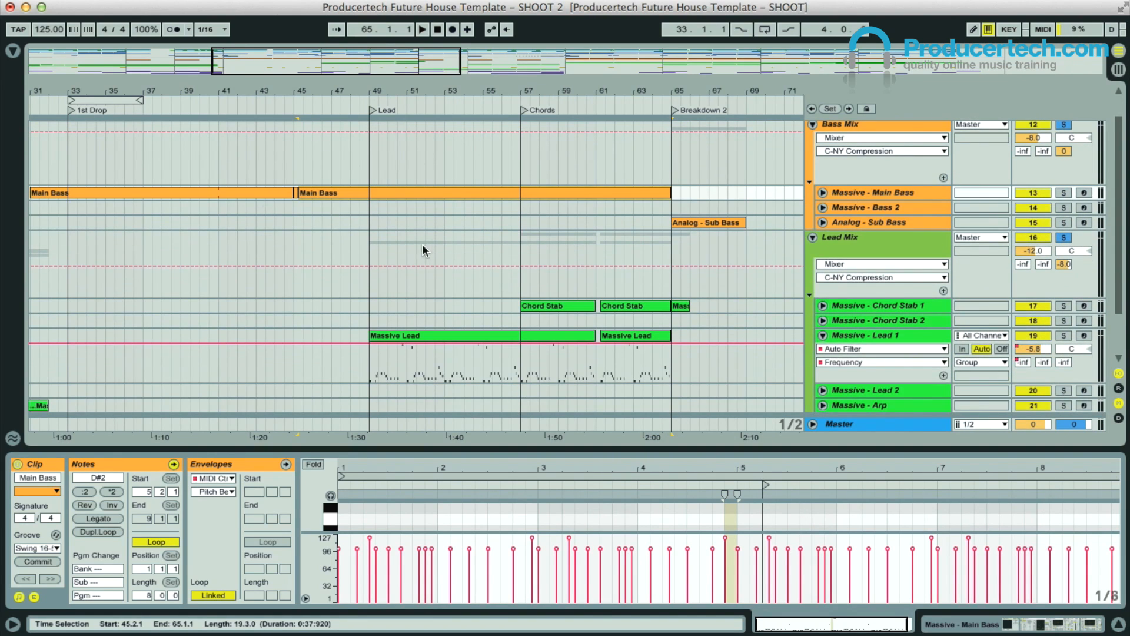
# Open the Main Bass clip starting at bar 31, select all its notes in an enlarged editor and shrink the editor again.
pyautogui.scroll(-4, 386, 220)
pyautogui.scroll(1, 386, 220)
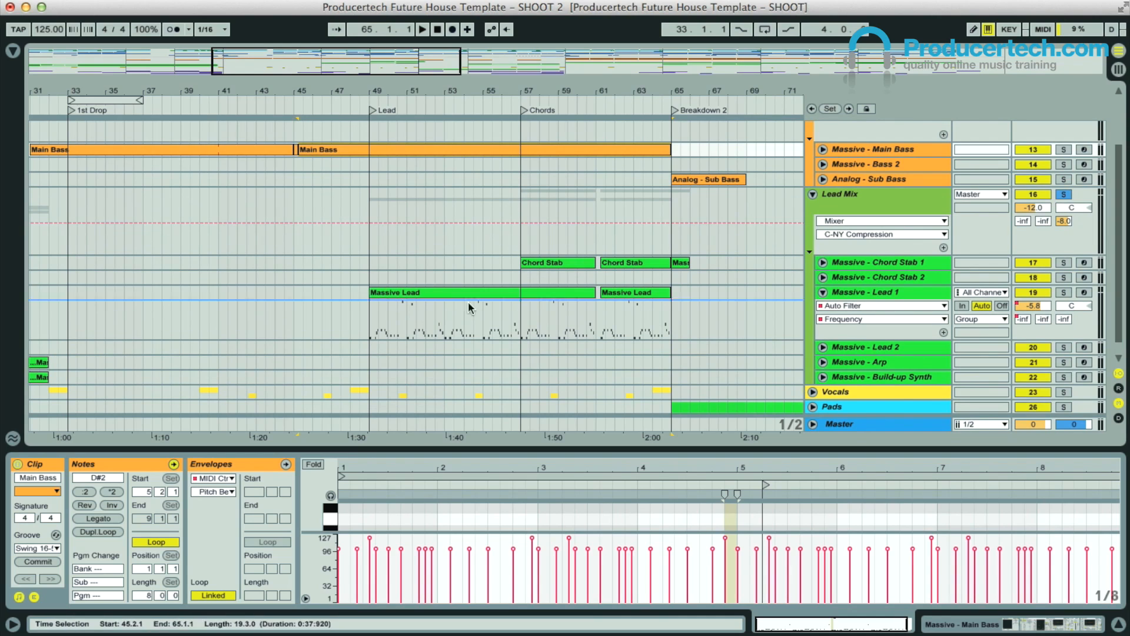
pyautogui.click(209, 154)
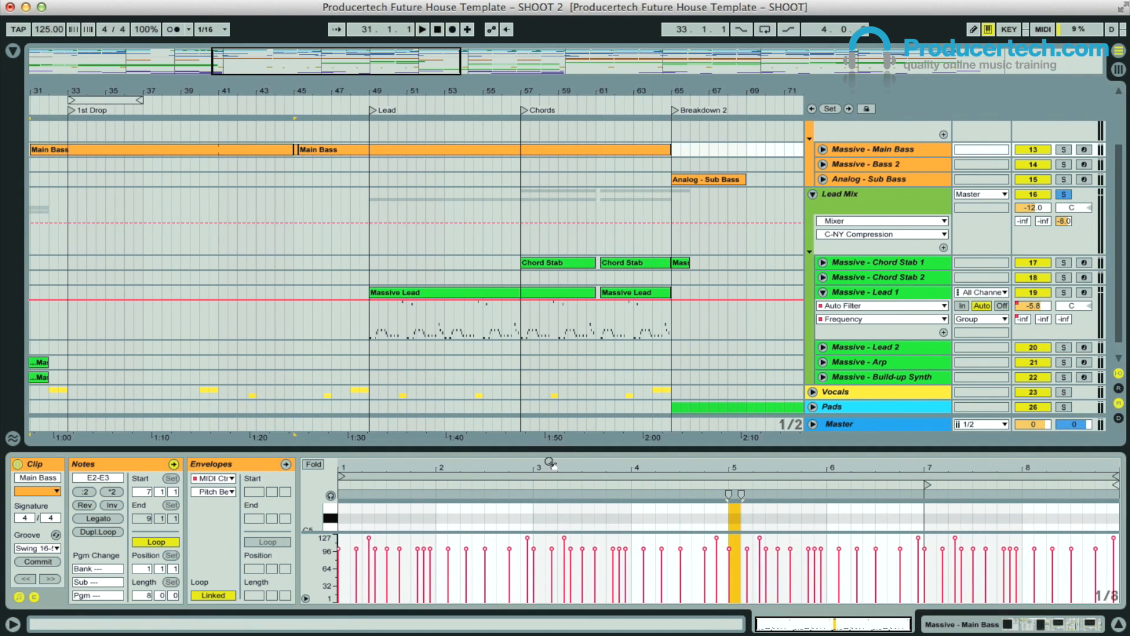
pyautogui.moveTo(549, 451); pyautogui.dragTo(549, 266)
pyautogui.click(500, 375)
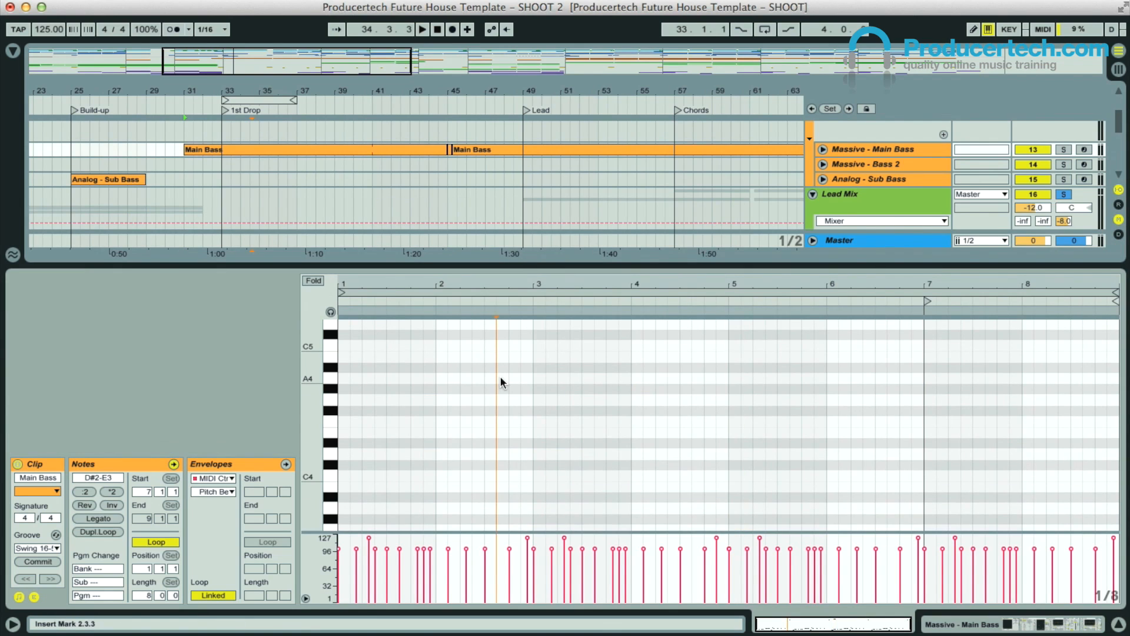
pyautogui.scroll(-3, 516, 391)
pyautogui.scroll(-3, 517, 398)
pyautogui.press('super+a')
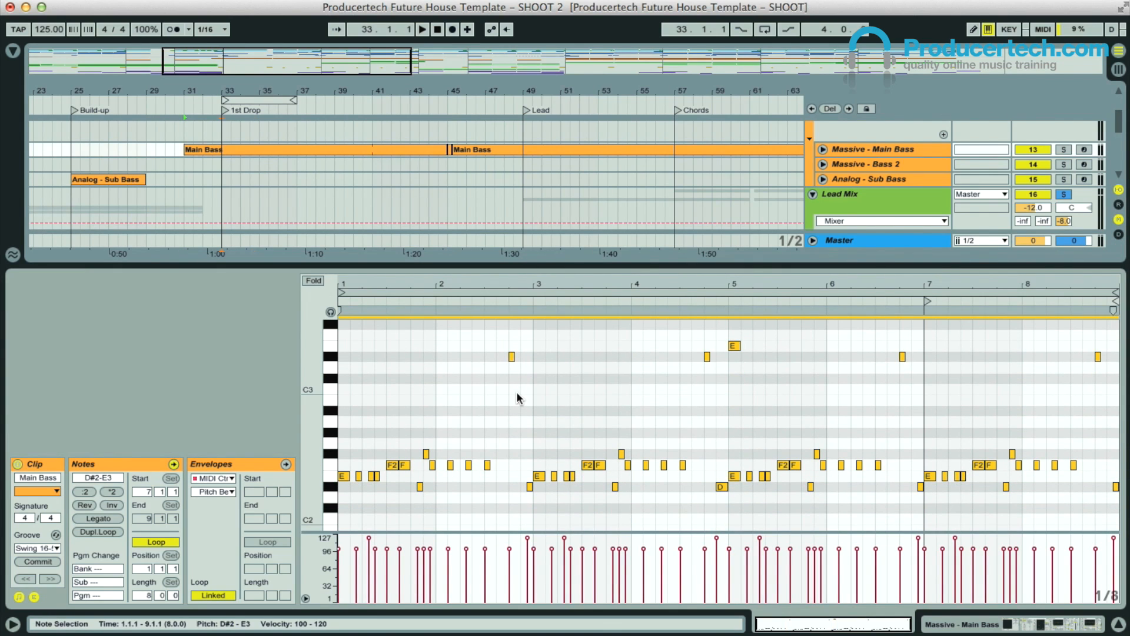
pyautogui.moveTo(535, 266); pyautogui.dragTo(573, 452)
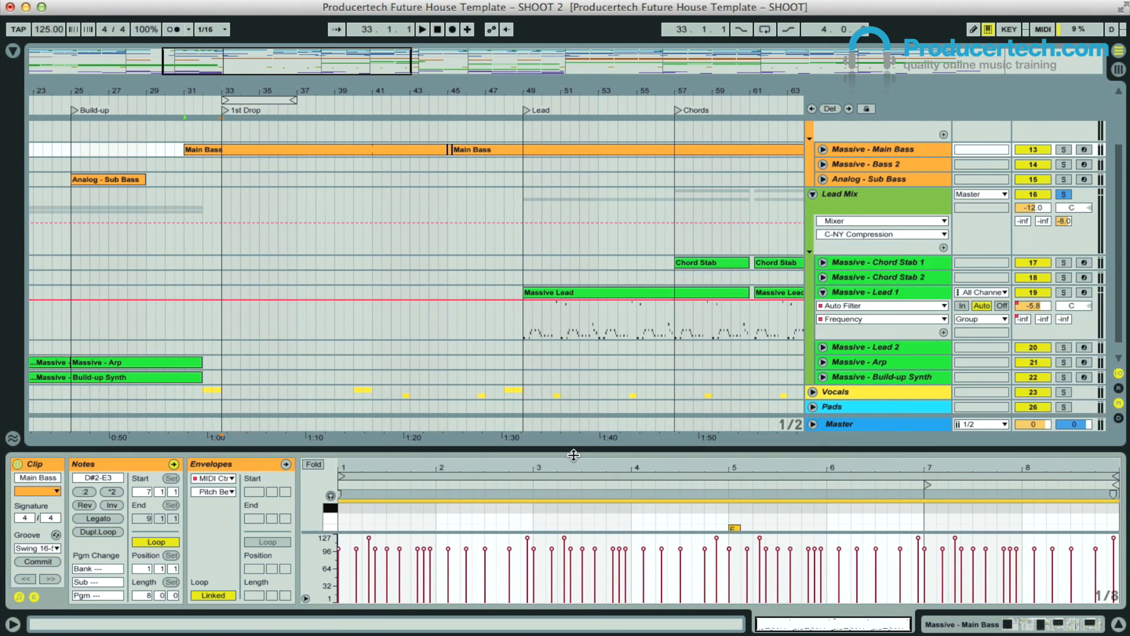
# Open the Massive Lead clip at bar 49 in an enlarged editor and replace all its notes with the copied Main Bass notes.
pyautogui.click(570, 288)
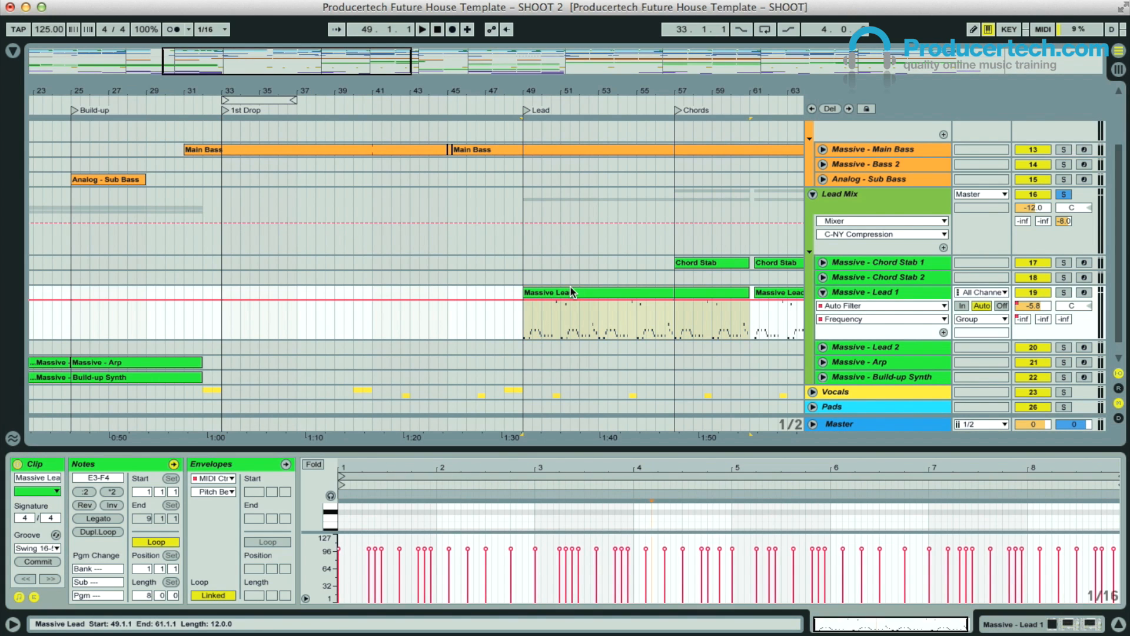
pyautogui.moveTo(626, 465); pyautogui.dragTo(626, 223)
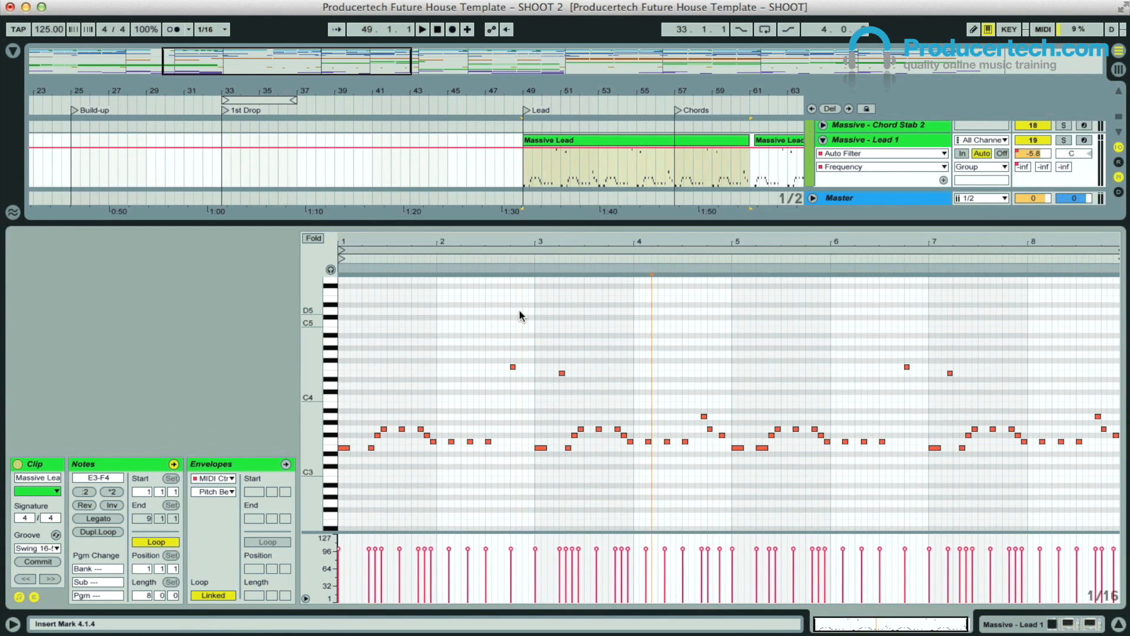
pyautogui.click(520, 312)
pyautogui.press('super+a')
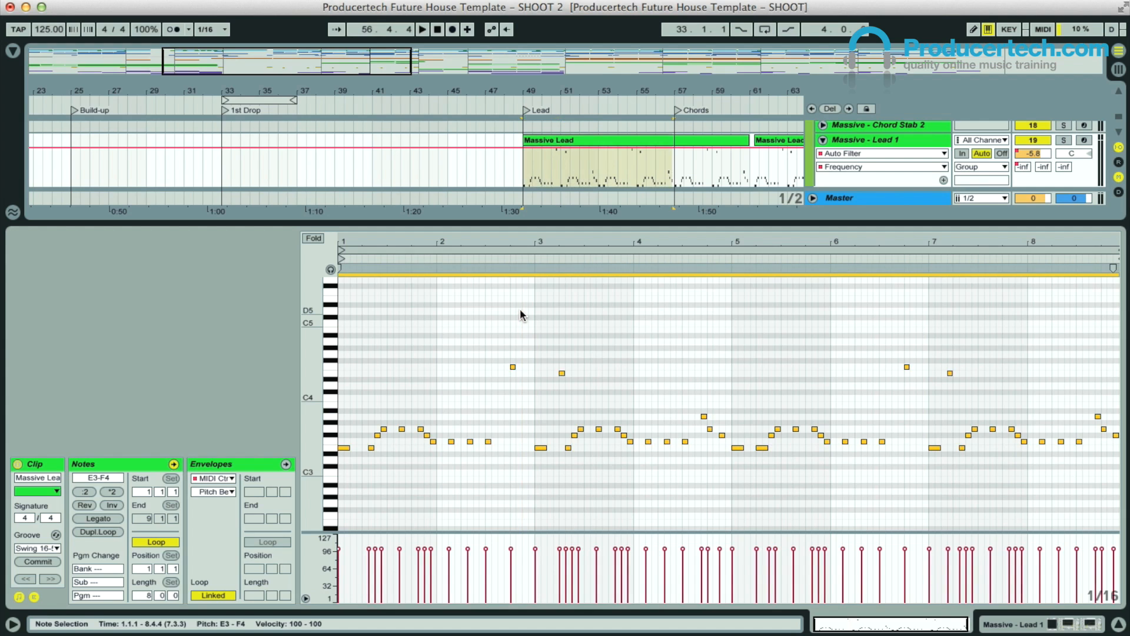
pyautogui.press('Delete')
pyautogui.press('super+z')
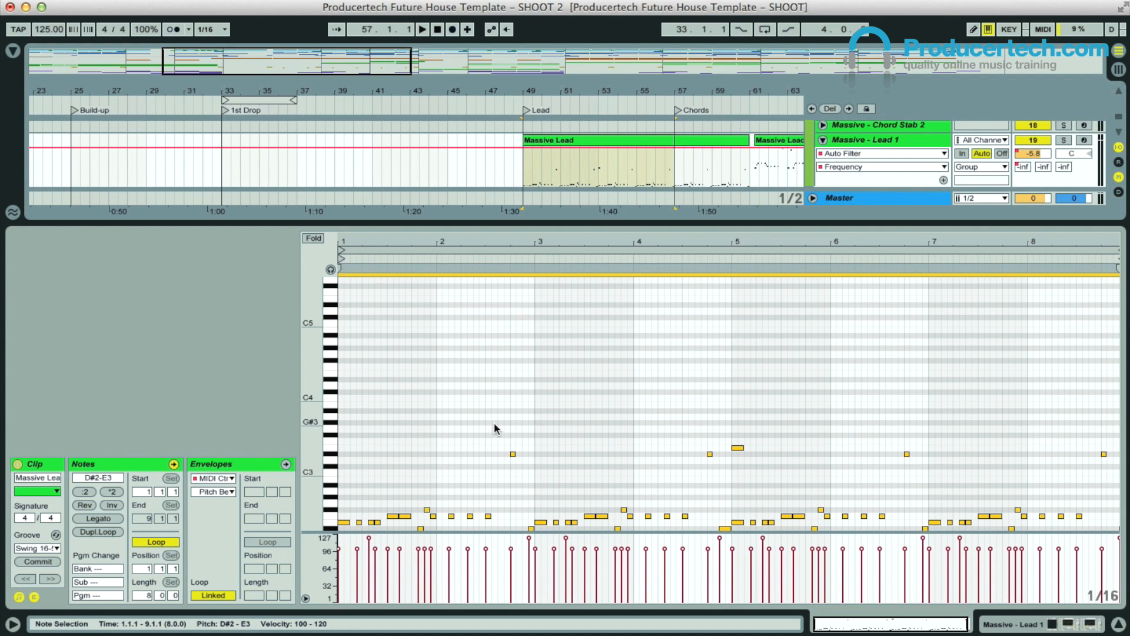
# Transpose the pasted Massive Lead notes up one octave, audition them from bar 49 and shrink the note editor.
pyautogui.press('space')
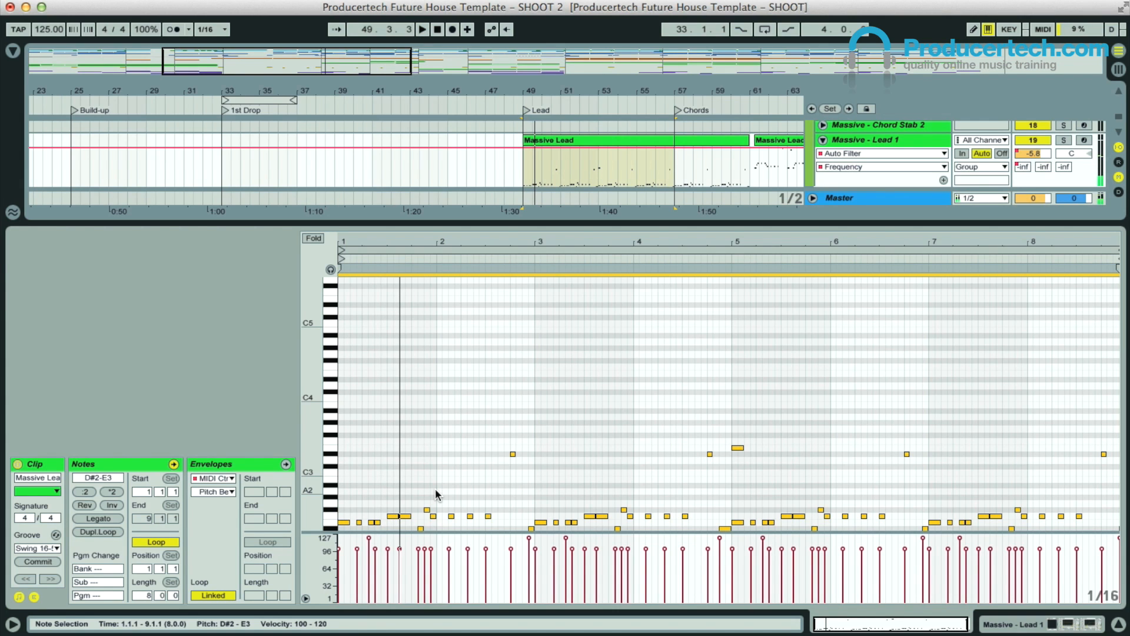
pyautogui.hotkey('shift', 'Up')
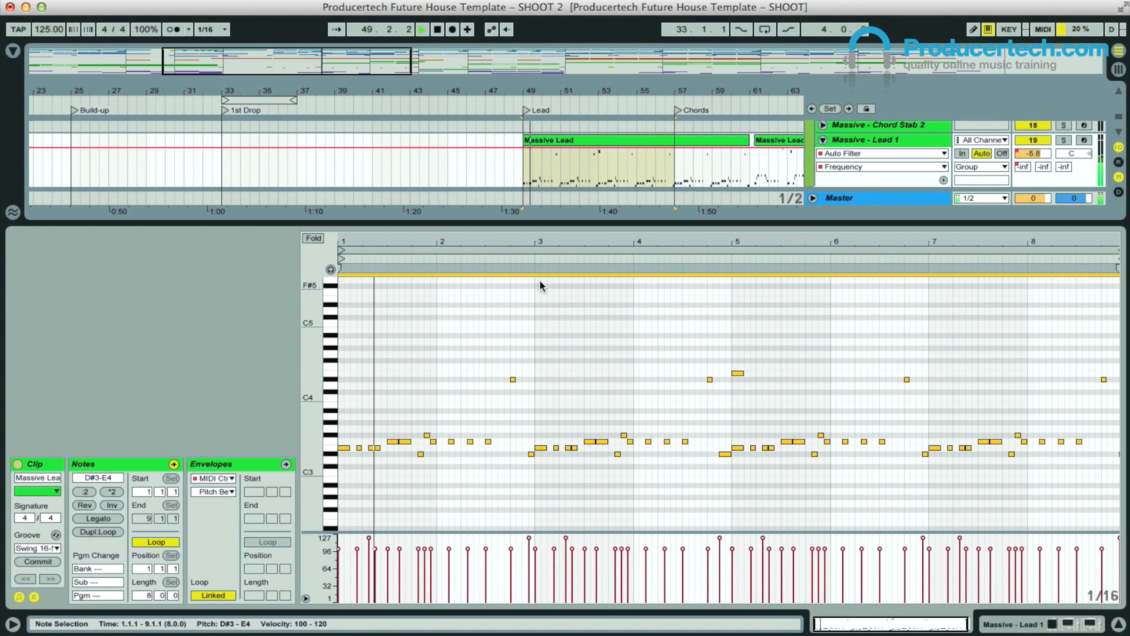
pyautogui.moveTo(601, 223); pyautogui.dragTo(601, 409)
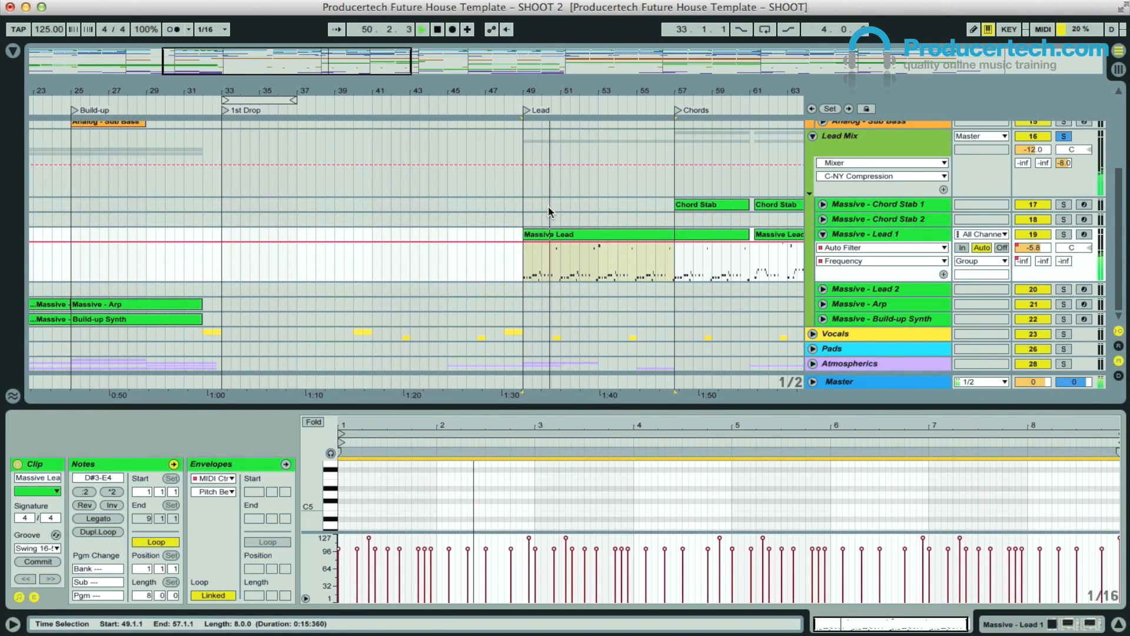
pyautogui.press('space')
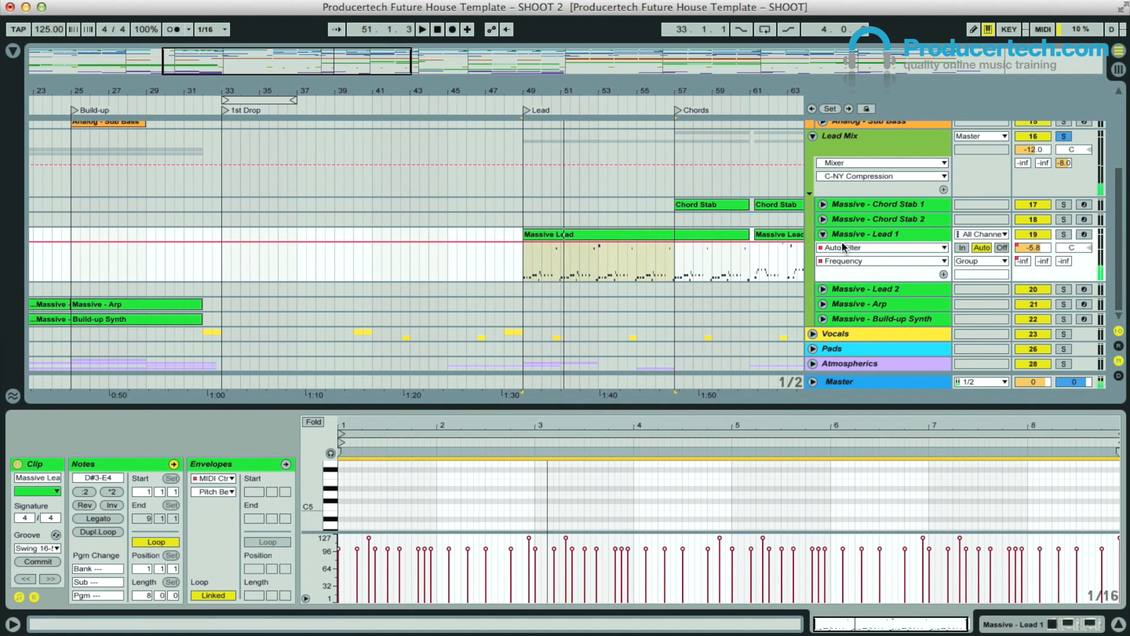
# Show the Lead 1 track's devices, open its Massive instrument window and bring up the dialog for opening a sound file.
pyautogui.doubleClick(861, 235)
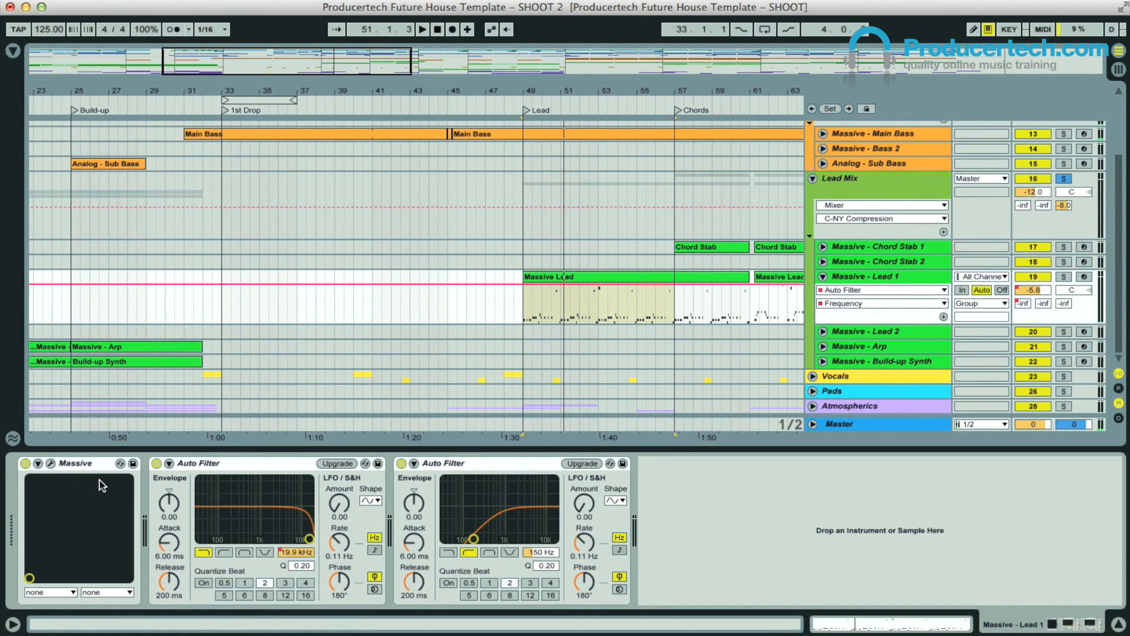
pyautogui.click(51, 464)
pyautogui.moveTo(701, 175); pyautogui.dragTo(401, 87)
pyautogui.click(470, 101)
pyautogui.click(477, 118)
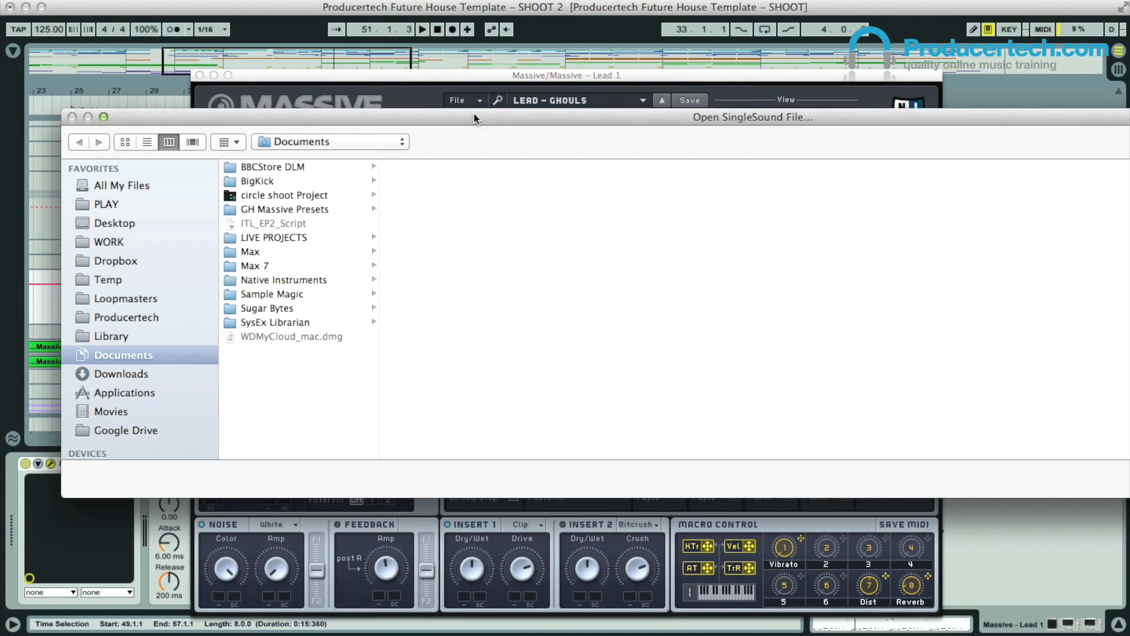
# Load the Chord - Subdued Minor patch from the Producertech Massive patches folder in Desktop > Shoot > Template.
pyautogui.click(146, 227)
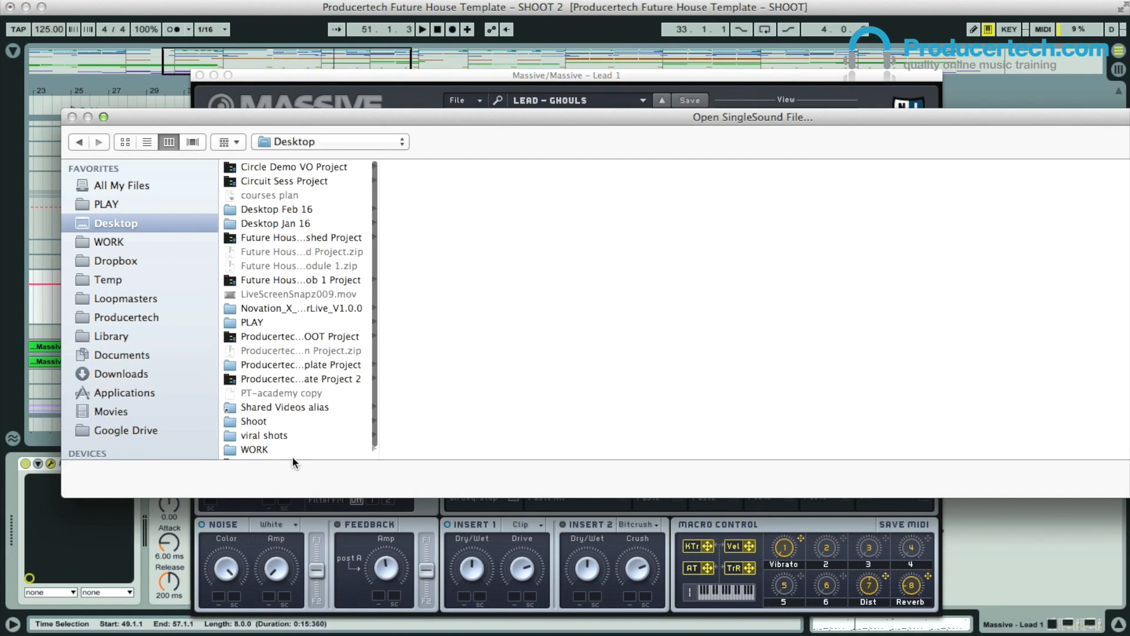
pyautogui.click(275, 421)
pyautogui.click(428, 170)
pyautogui.click(618, 167)
pyautogui.click(622, 182)
pyautogui.moveTo(776, 120); pyautogui.dragTo(612, 73)
pyautogui.scroll(-10, 655, 151)
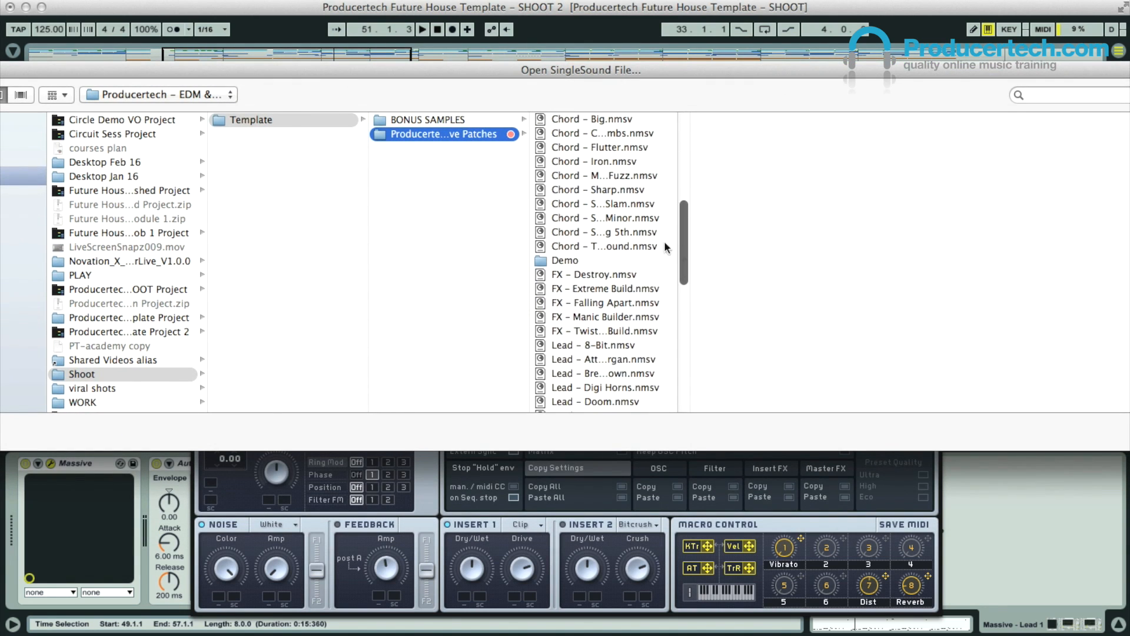
pyautogui.moveTo(690, 229); pyautogui.dragTo(836, 221)
pyautogui.doubleClick(617, 220)
# Audition the new Lead 1 patch, adjust Massive's master volume and close the instrument window.
pyautogui.press('space')
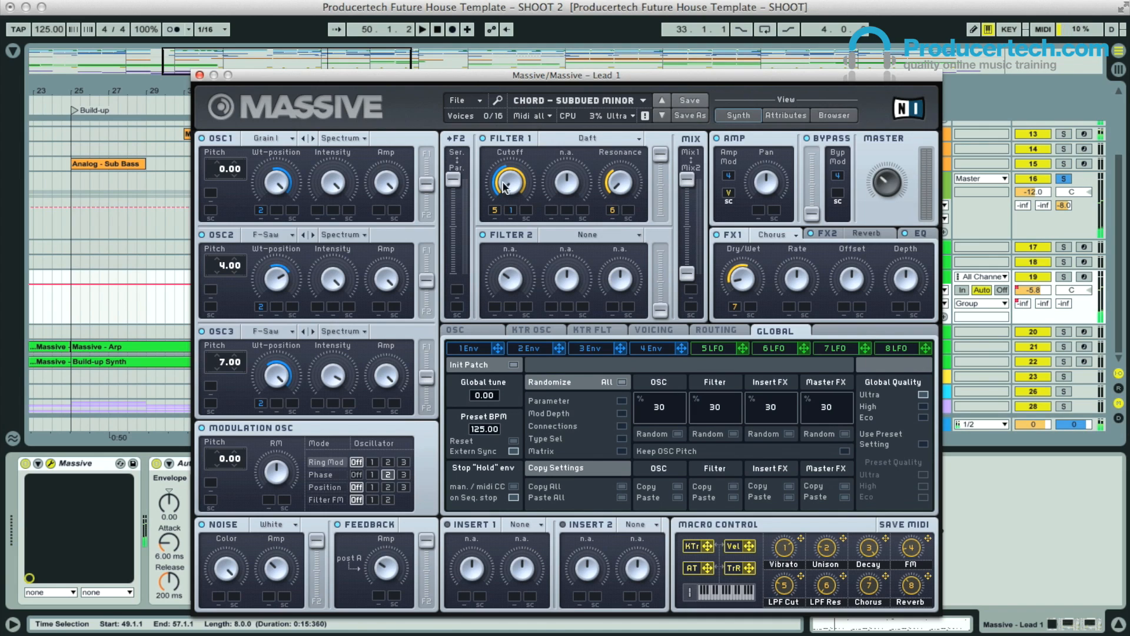
pyautogui.press('space')
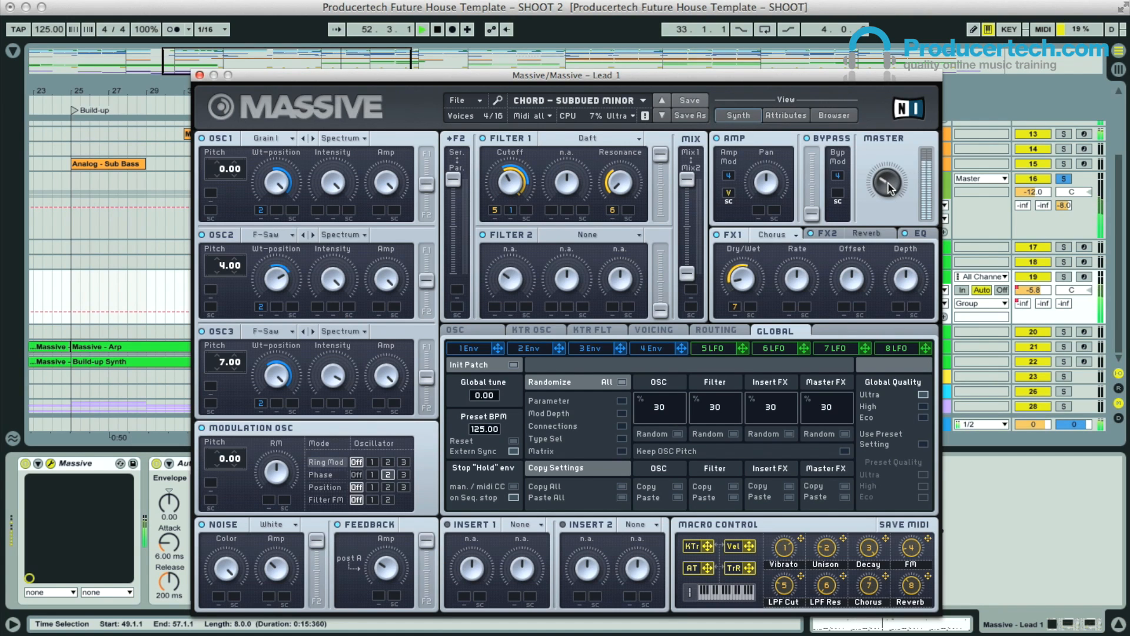
pyautogui.click(199, 76)
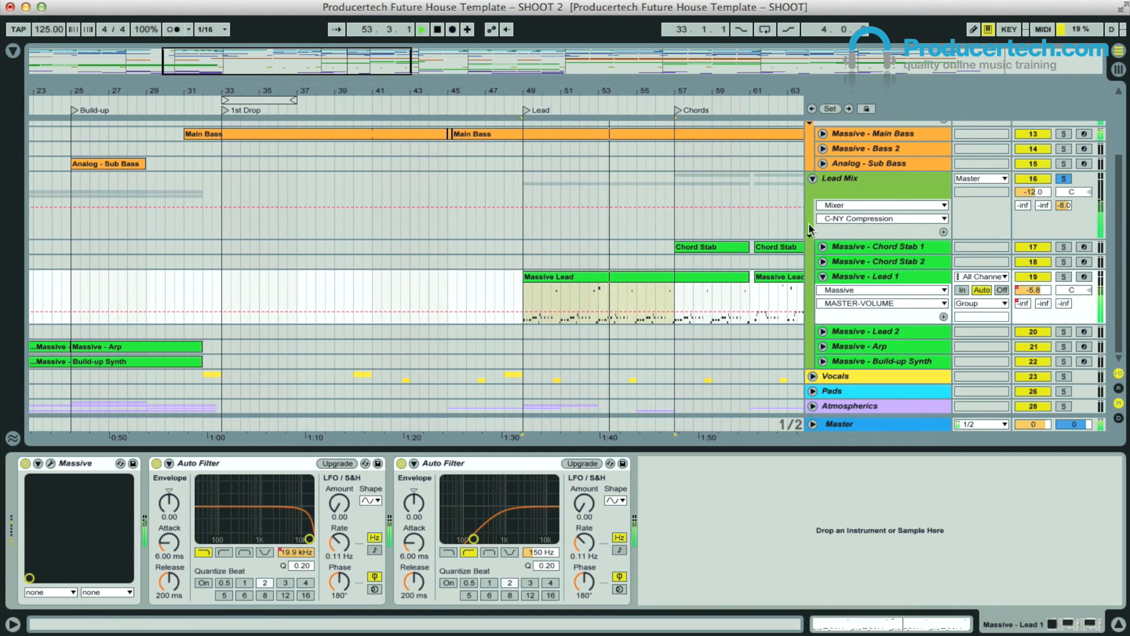
# Extend the new Massive Lead clip over the old one to bar 65 and delete the short section just after bar 61.
pyautogui.moveTo(547, 90); pyautogui.dragTo(513, 92)
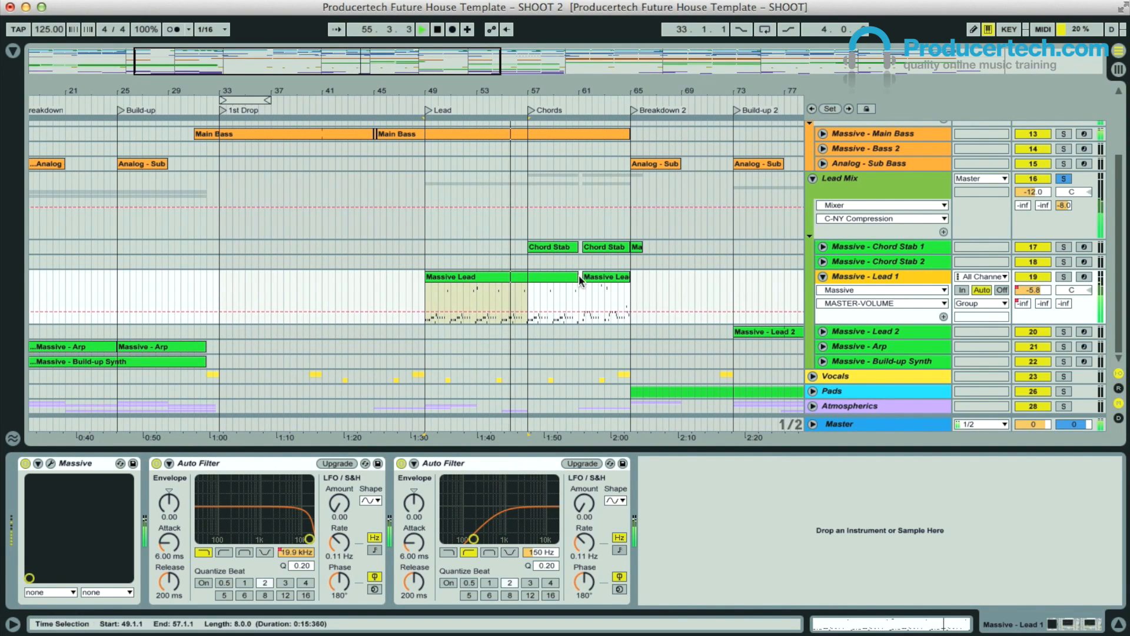
pyautogui.moveTo(612, 88); pyautogui.dragTo(613, 153)
pyautogui.moveTo(507, 276); pyautogui.dragTo(668, 276)
pyautogui.moveTo(518, 288); pyautogui.dragTo(508, 289)
pyautogui.press('Delete')
pyautogui.moveTo(471, 87); pyautogui.dragTo(542, 78)
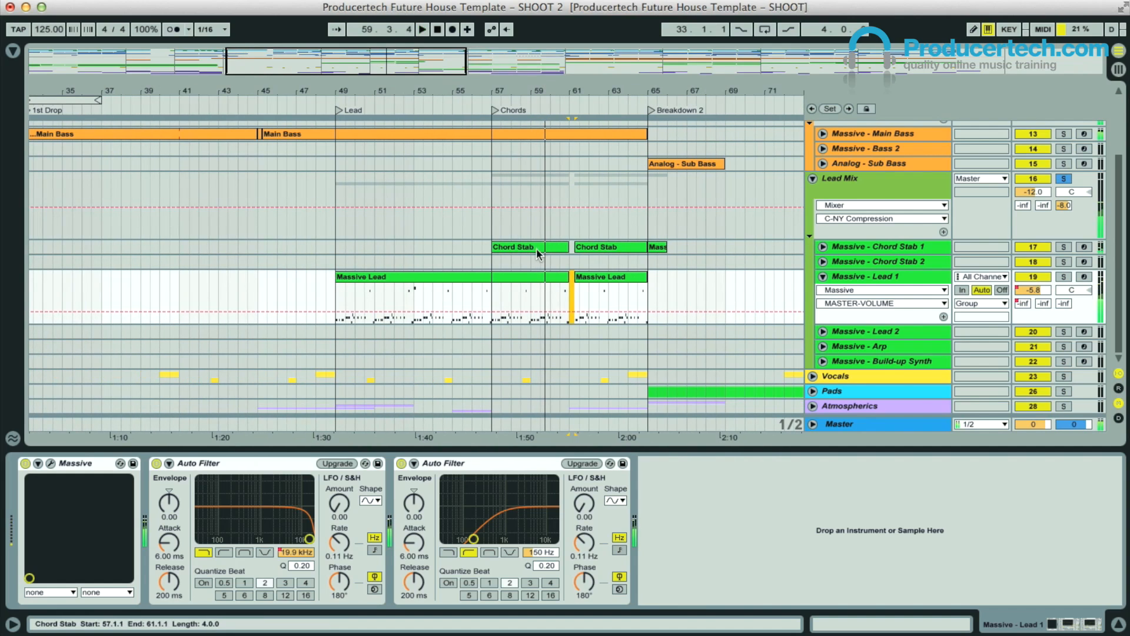
# Open the Chord Stab clip at bar 57 in an enlarged editor, enable note preview and move its F3 note to D#3.
pyautogui.click(532, 245)
pyautogui.doubleClick(532, 246)
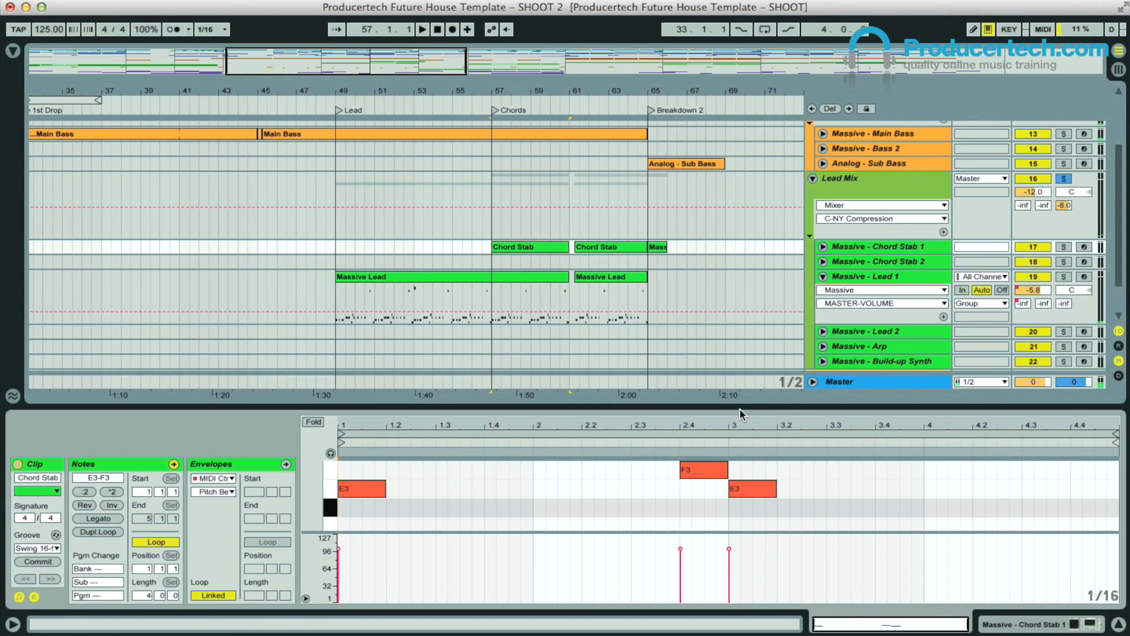
pyautogui.moveTo(736, 406); pyautogui.dragTo(736, 222)
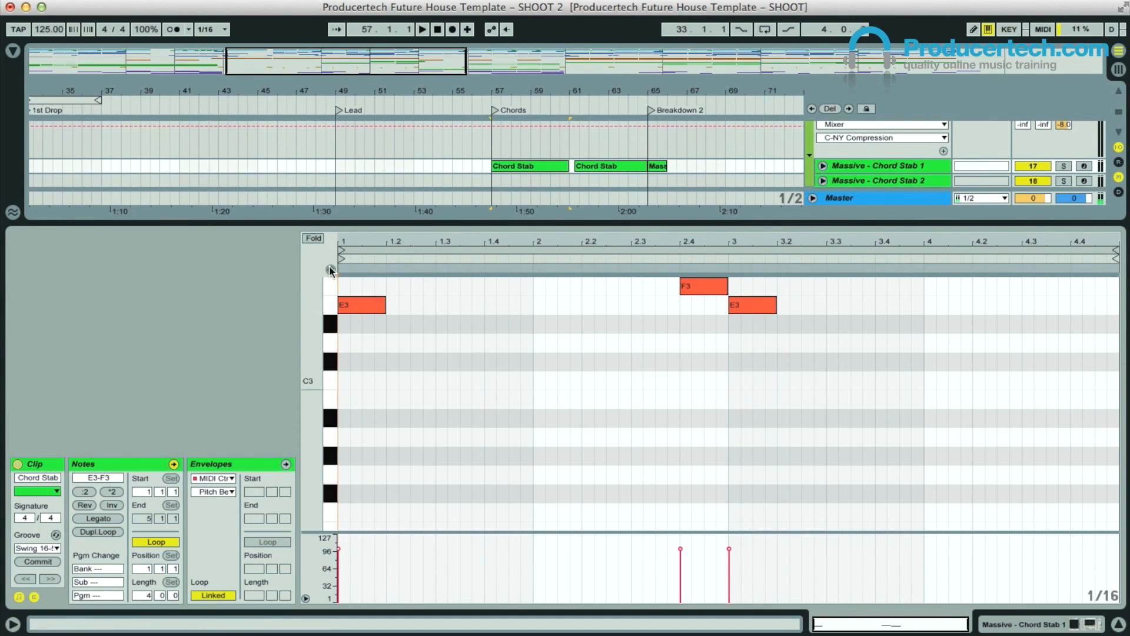
pyautogui.scroll(2, 606, 340)
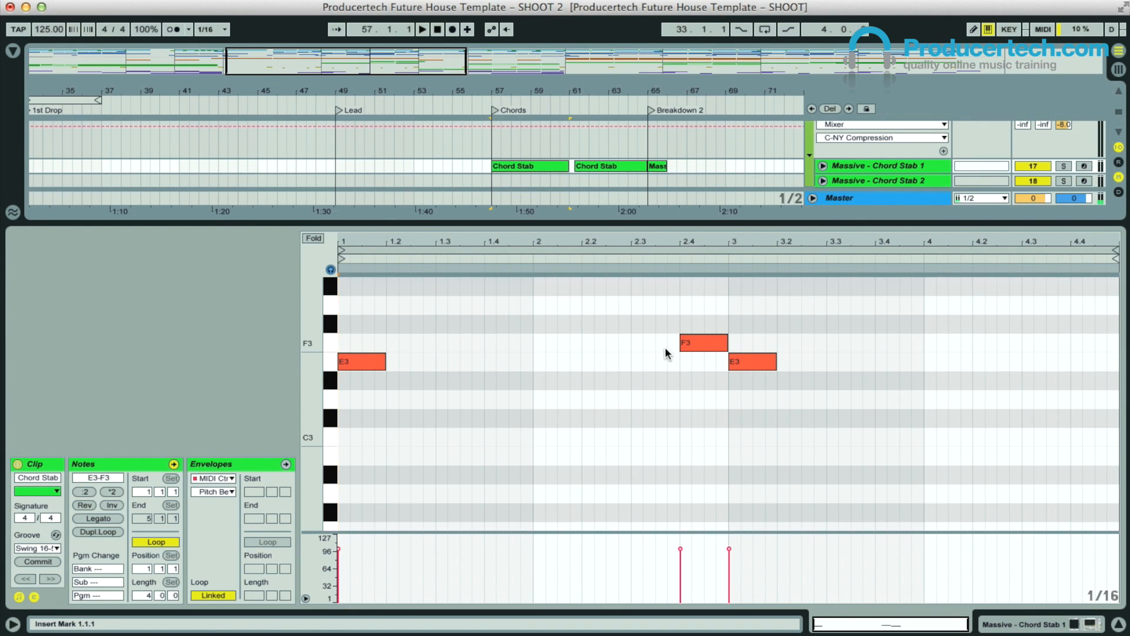
pyautogui.moveTo(714, 345); pyautogui.dragTo(712, 379)
# Audition the edited Chord Stab clip from bar 57 with the note editor slightly reduced.
pyautogui.click(541, 169)
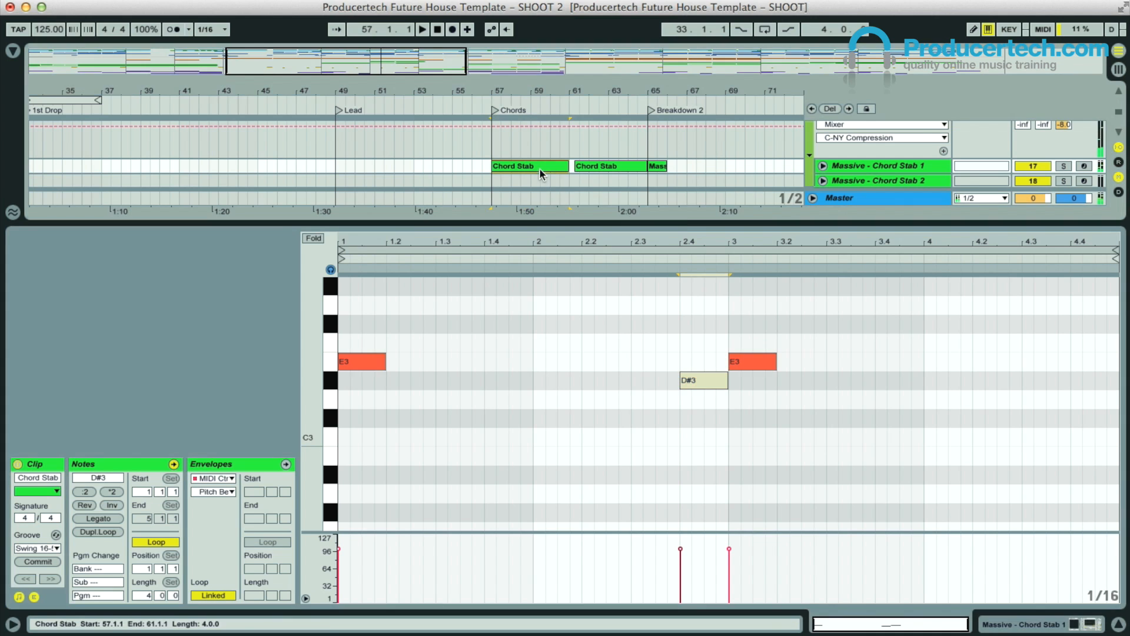
pyautogui.moveTo(680, 226); pyautogui.dragTo(688, 299)
pyautogui.press('space')
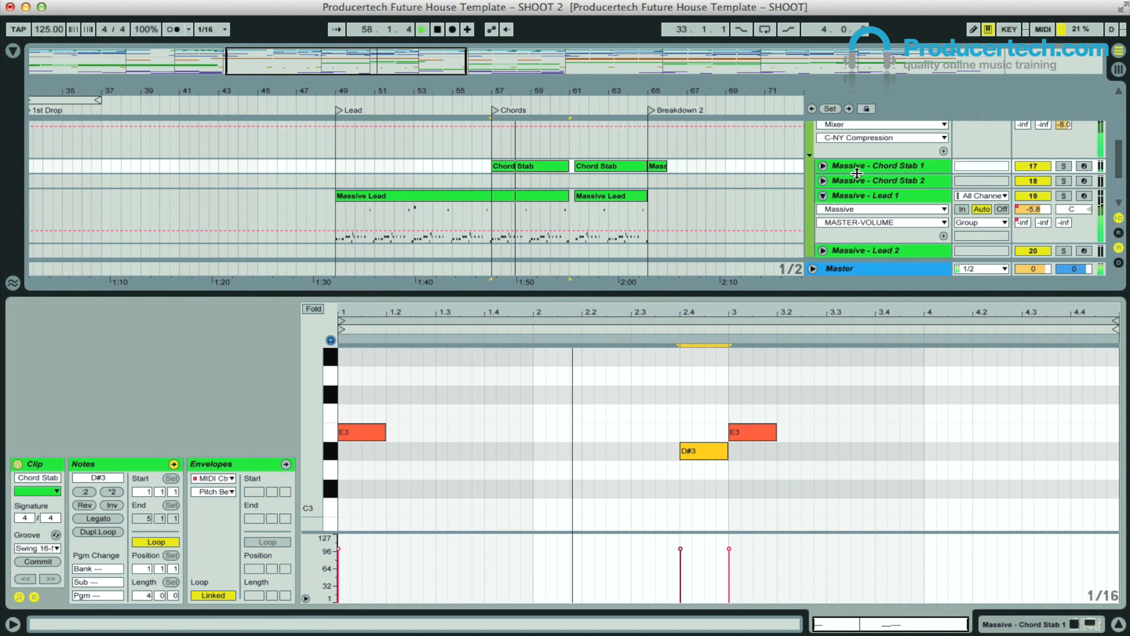
# Unfold the Chord Stab 1 track, extend its edited clip over the old one to bar 65 and stop playback.
pyautogui.click(823, 165)
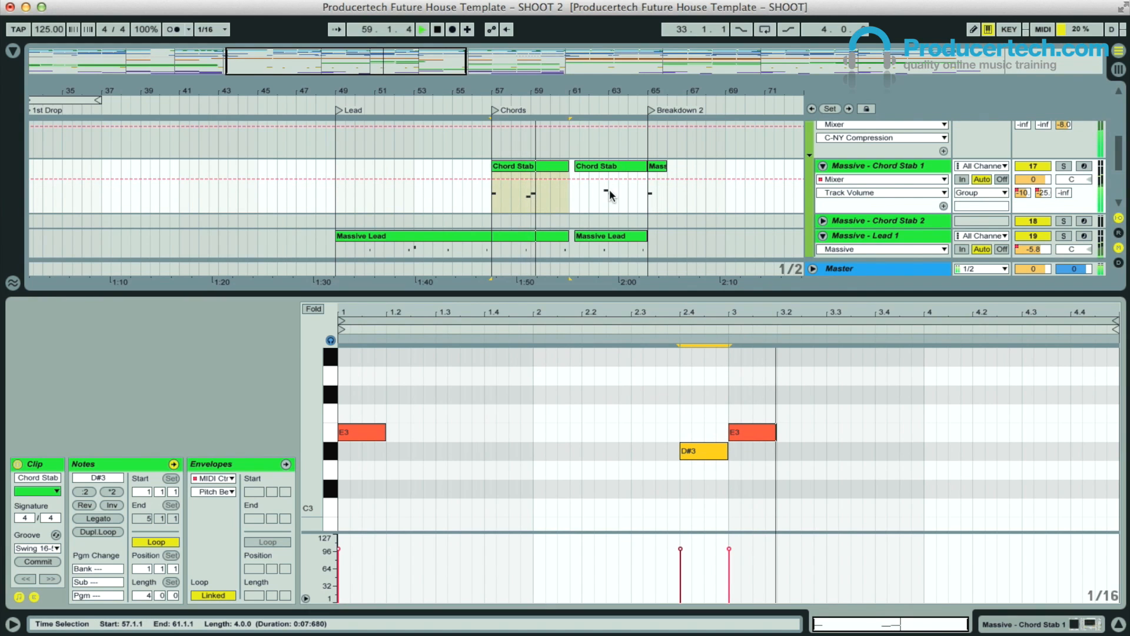
pyautogui.moveTo(568, 167); pyautogui.dragTo(648, 166)
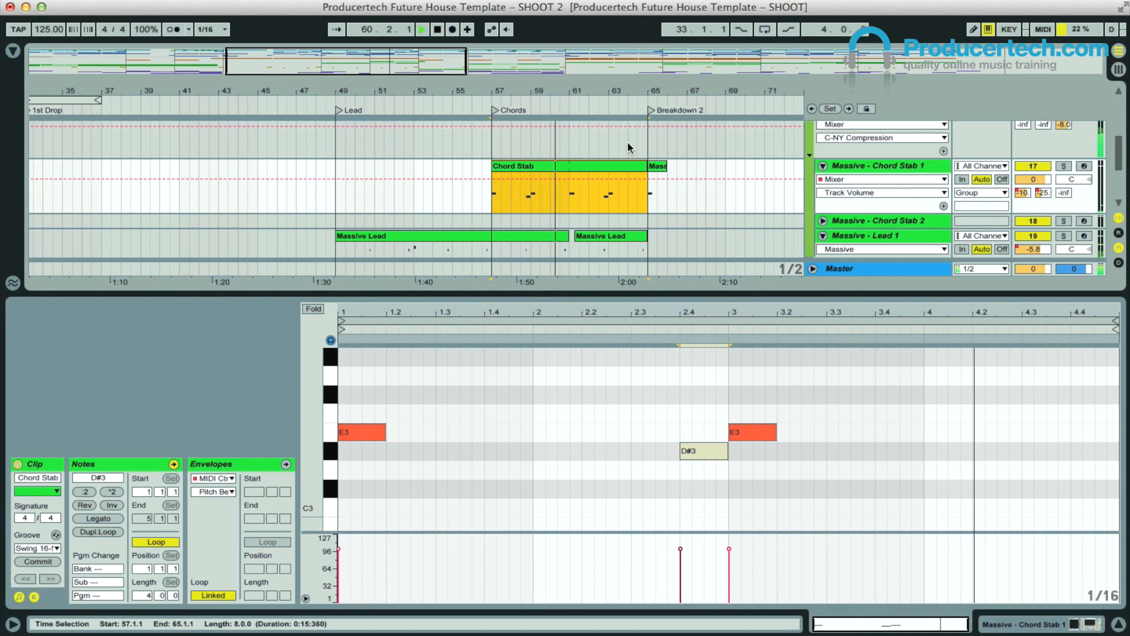
pyautogui.press('+')
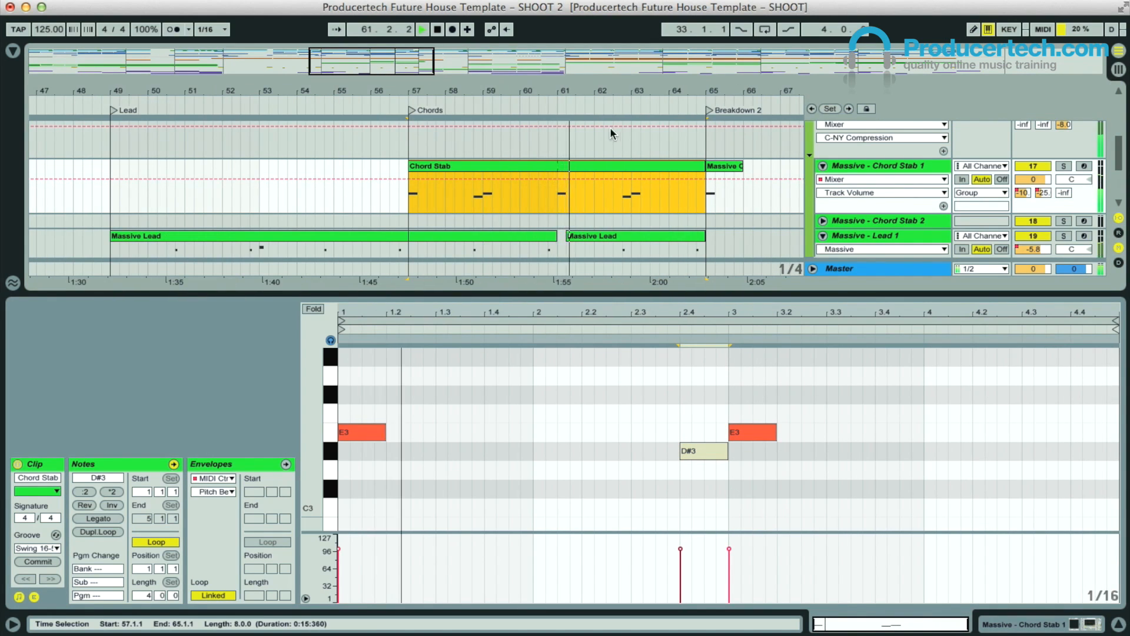
pyautogui.press('-')
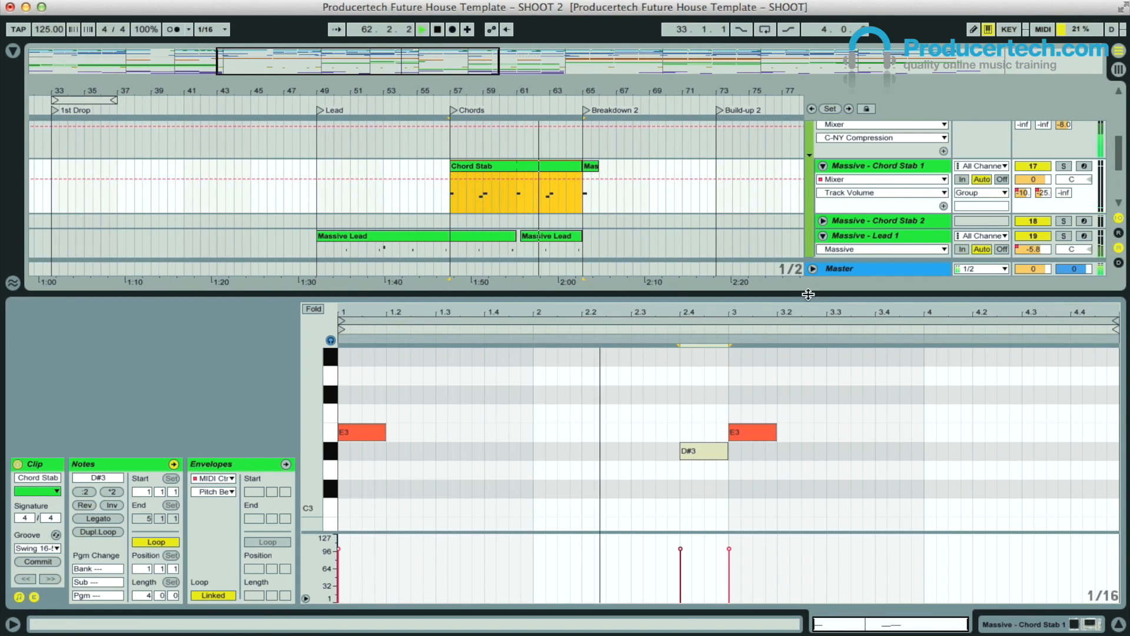
pyautogui.moveTo(799, 290); pyautogui.dragTo(800, 452)
pyautogui.press('-')
pyautogui.press('-')
pyautogui.press('space')
# Solo the Massive - Arp track and audition its clips at bars 1 and 9.
pyautogui.press('-')
pyautogui.press('+')
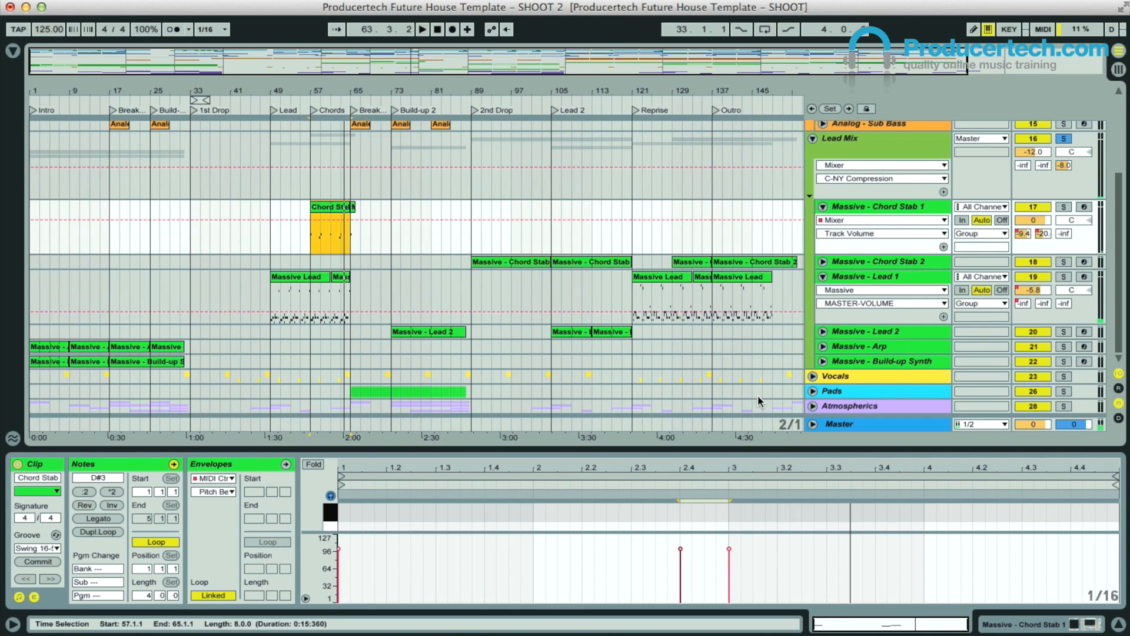
pyautogui.press('+')
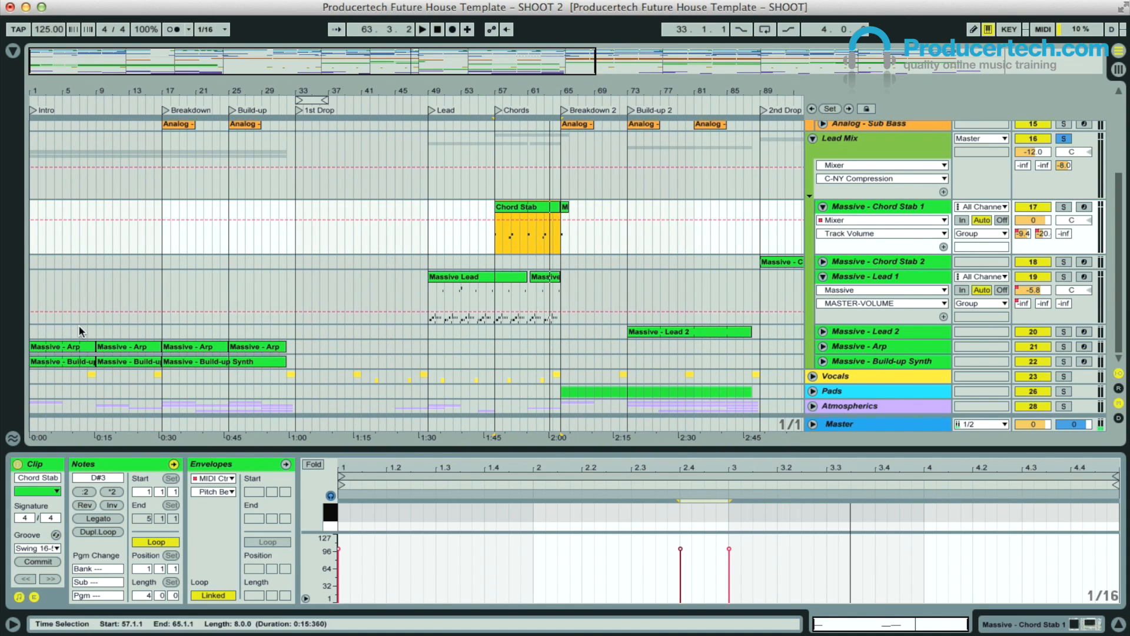
pyautogui.click(74, 349)
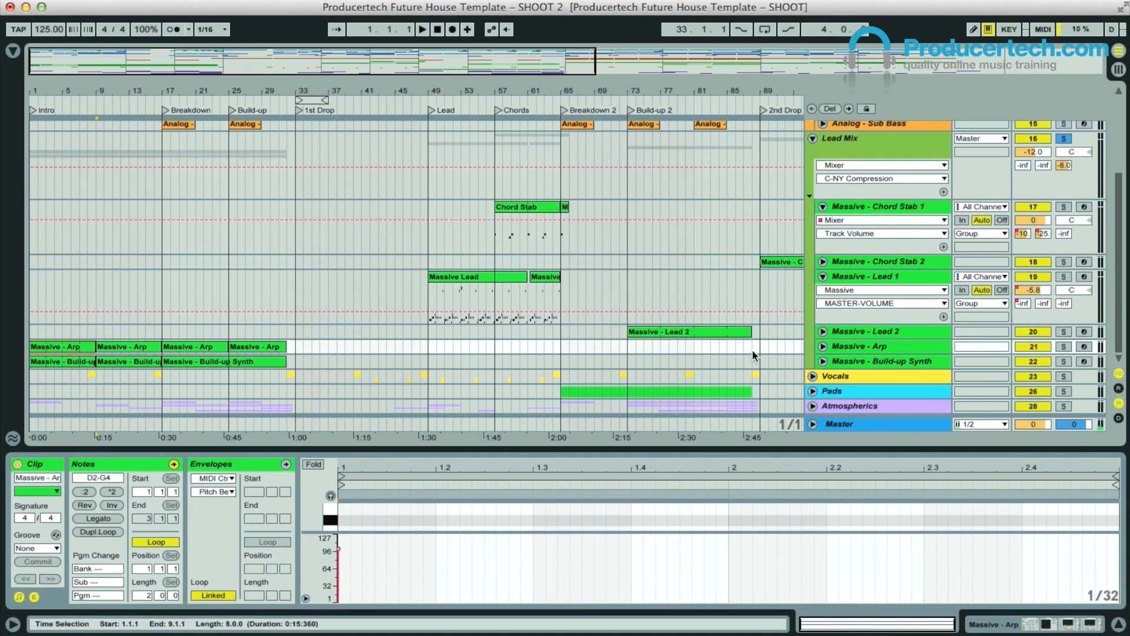
pyautogui.click(1062, 346)
pyautogui.press('space')
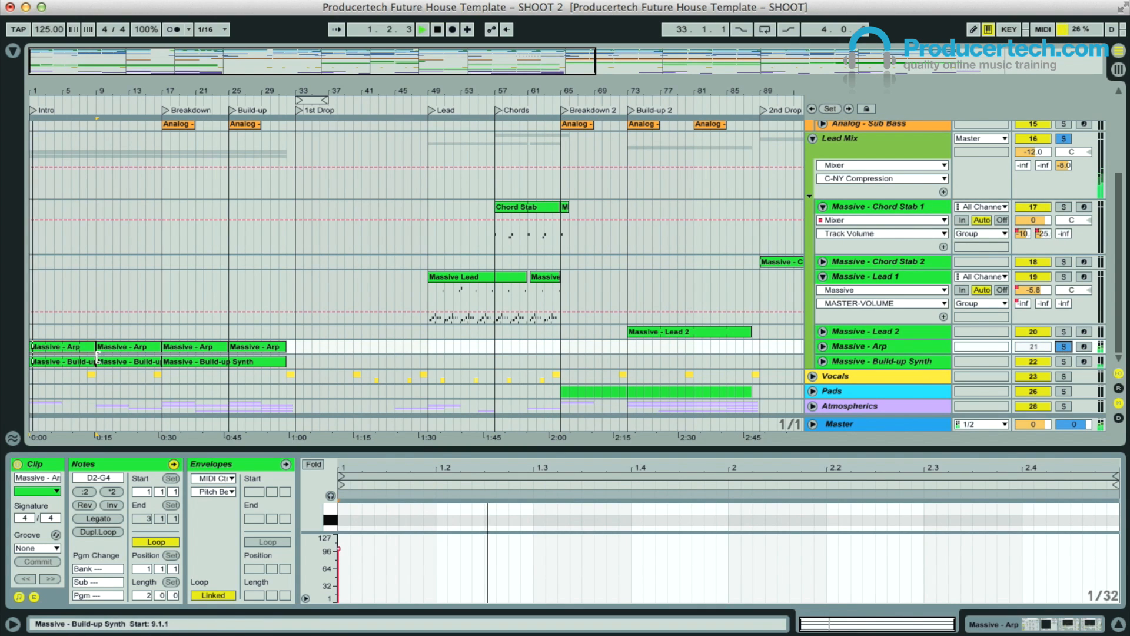
pyautogui.click(135, 348)
pyautogui.press('space')
pyautogui.press('space')
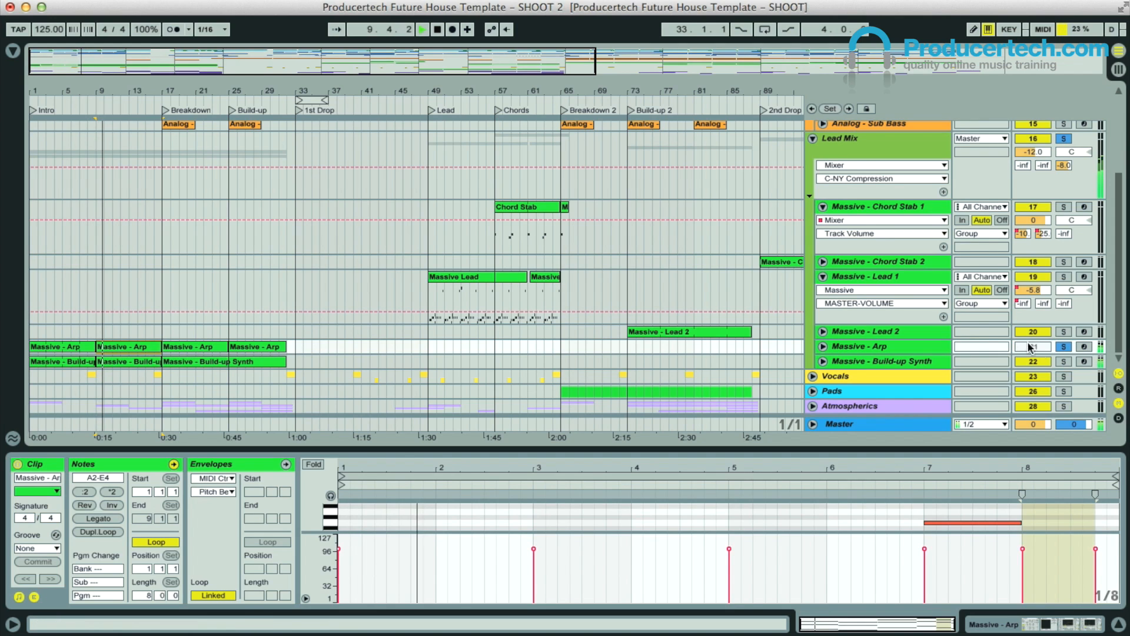
# Unsolo the Lead Mix group, then solo the Massive - Build-up Synth track and audition its clip at bar 9.
pyautogui.click(1061, 138)
pyautogui.press('space')
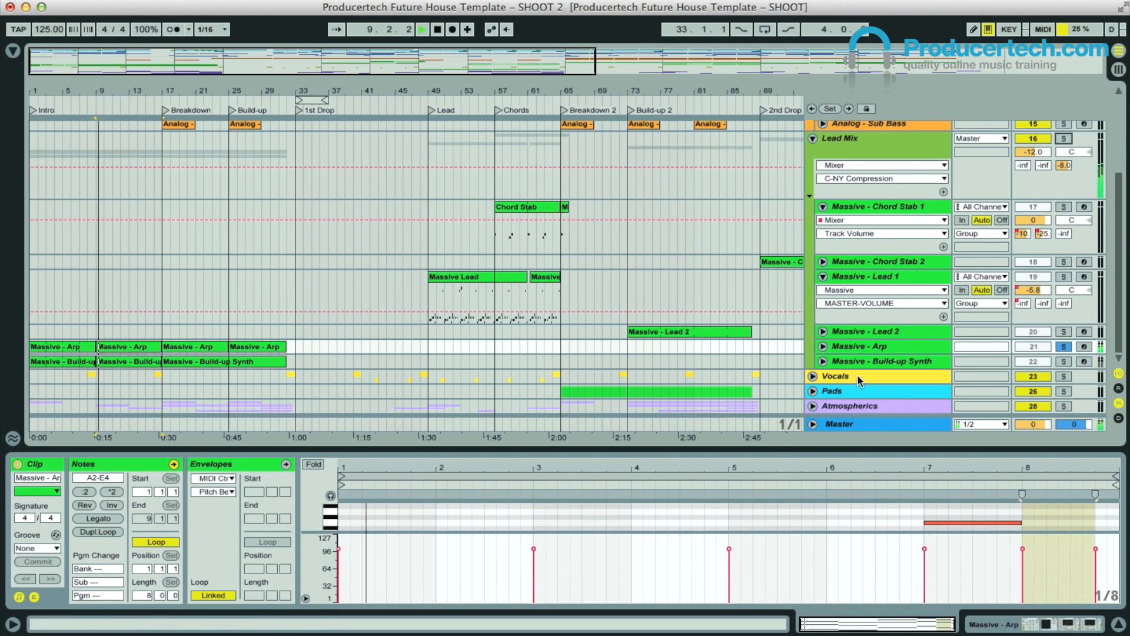
pyautogui.click(123, 363)
pyautogui.press('space')
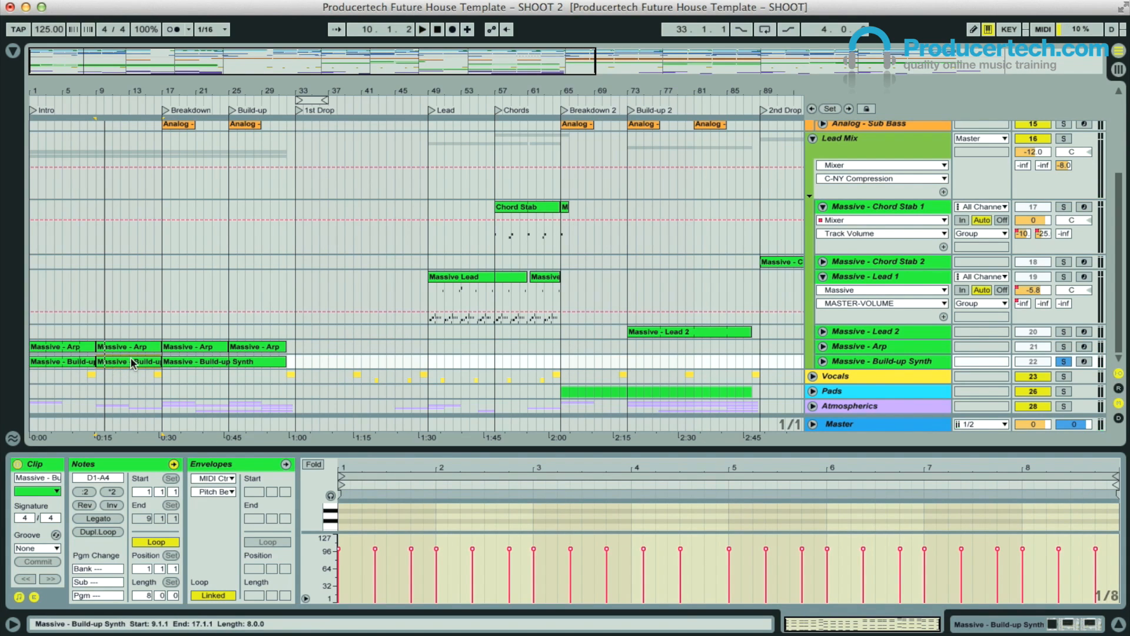
pyautogui.moveTo(110, 90); pyautogui.dragTo(142, 117)
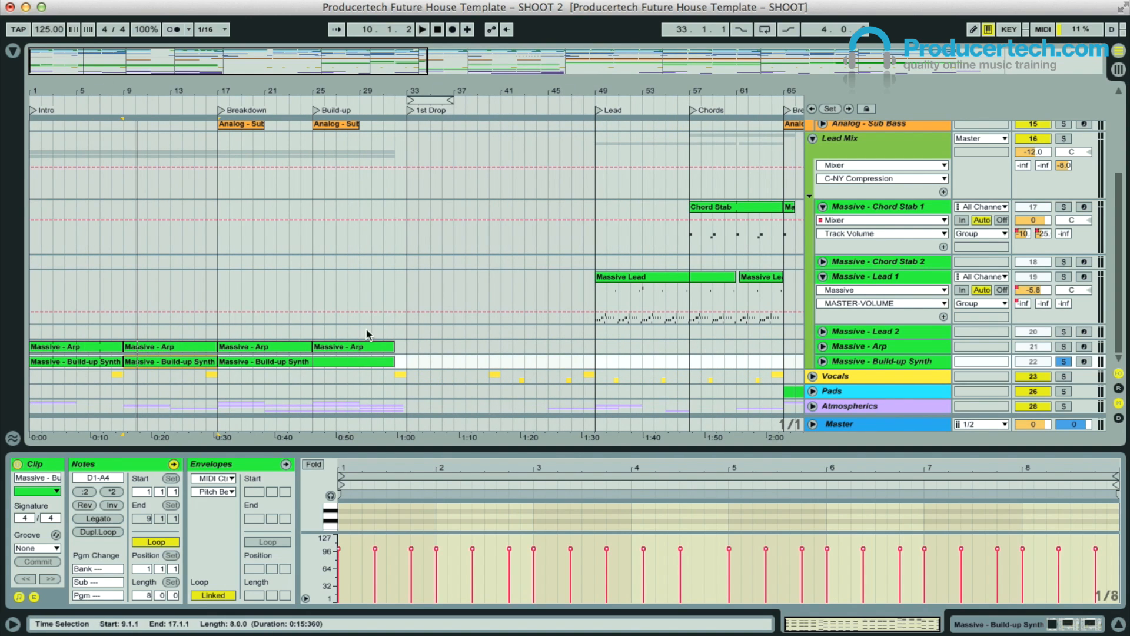
pyautogui.press('space')
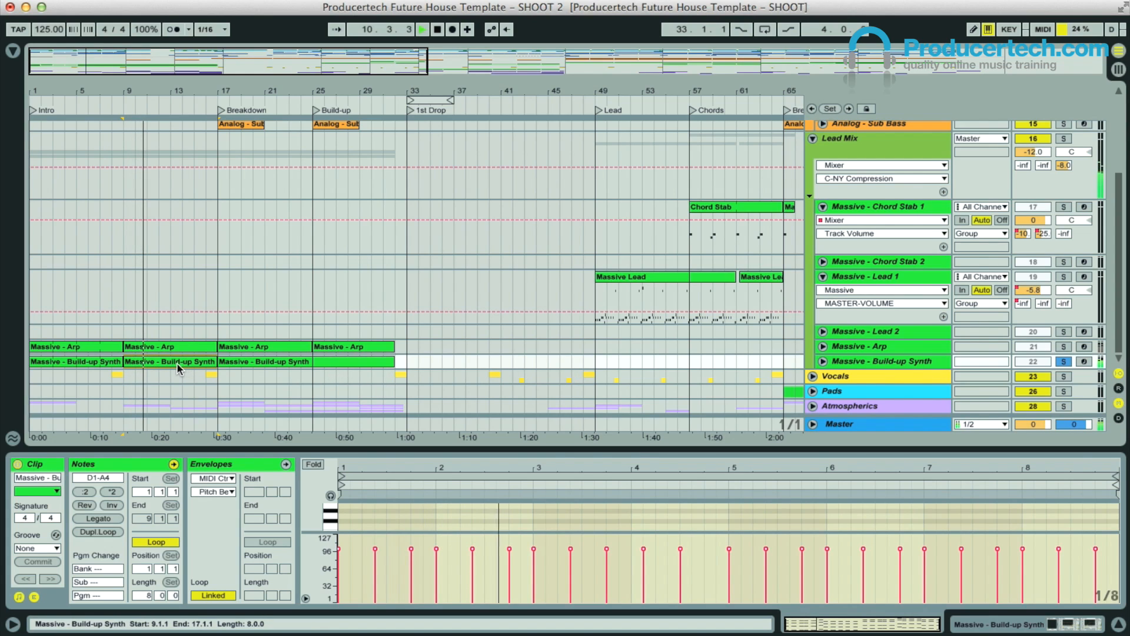
# Stop playback and insert a new audio track below Massive - Build-up Synth in the Lead Mix group.
pyautogui.press('space')
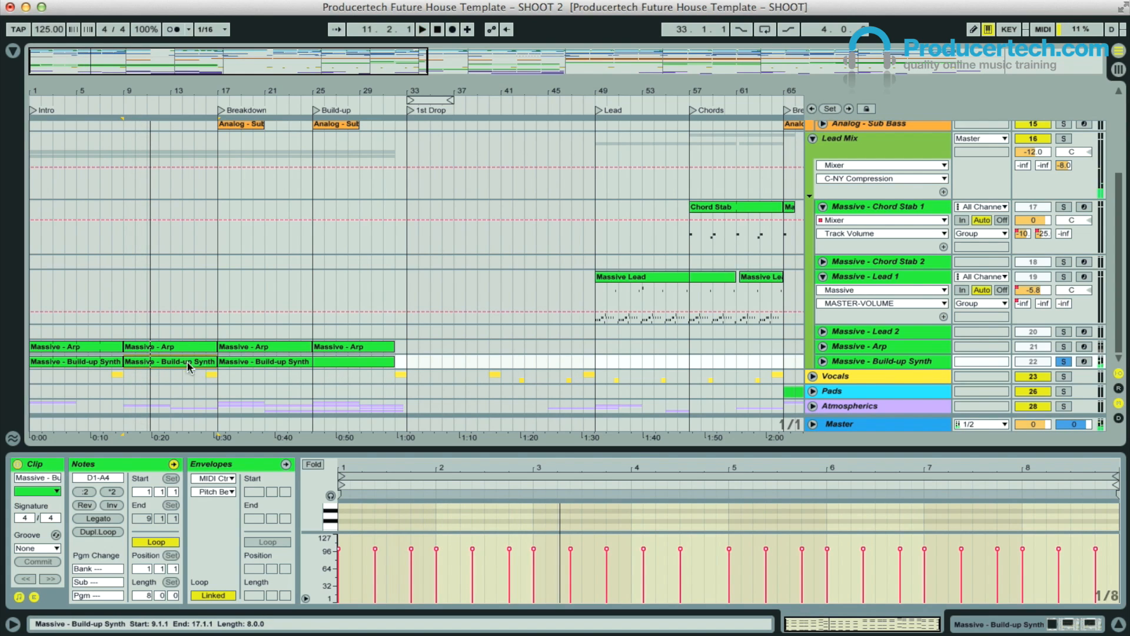
pyautogui.press('-')
pyautogui.press('-')
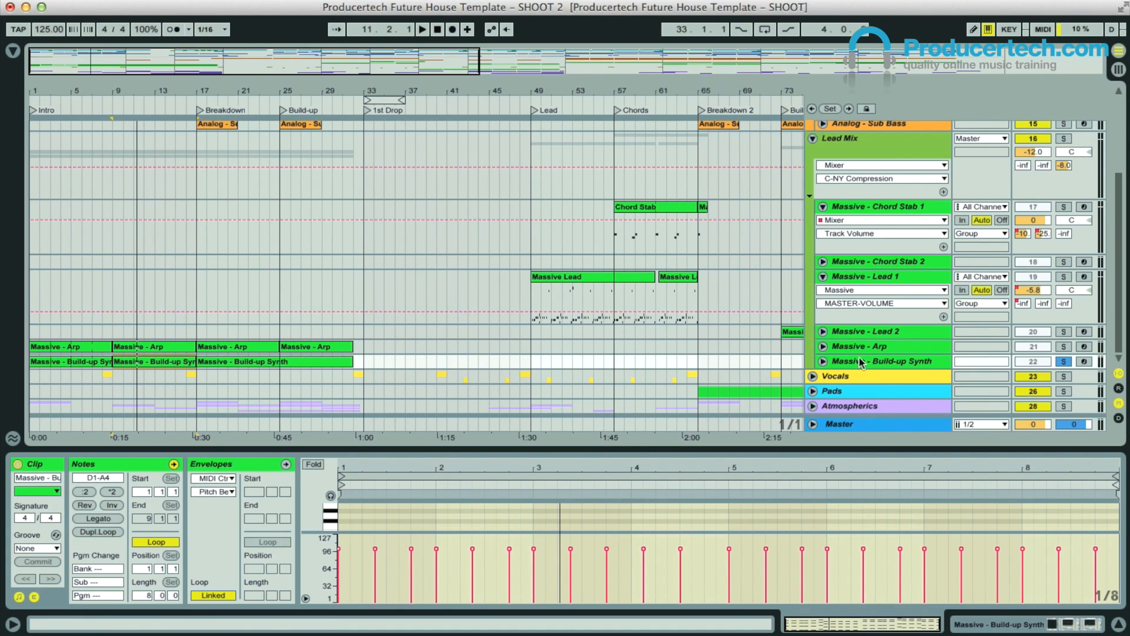
pyautogui.press('super+t')
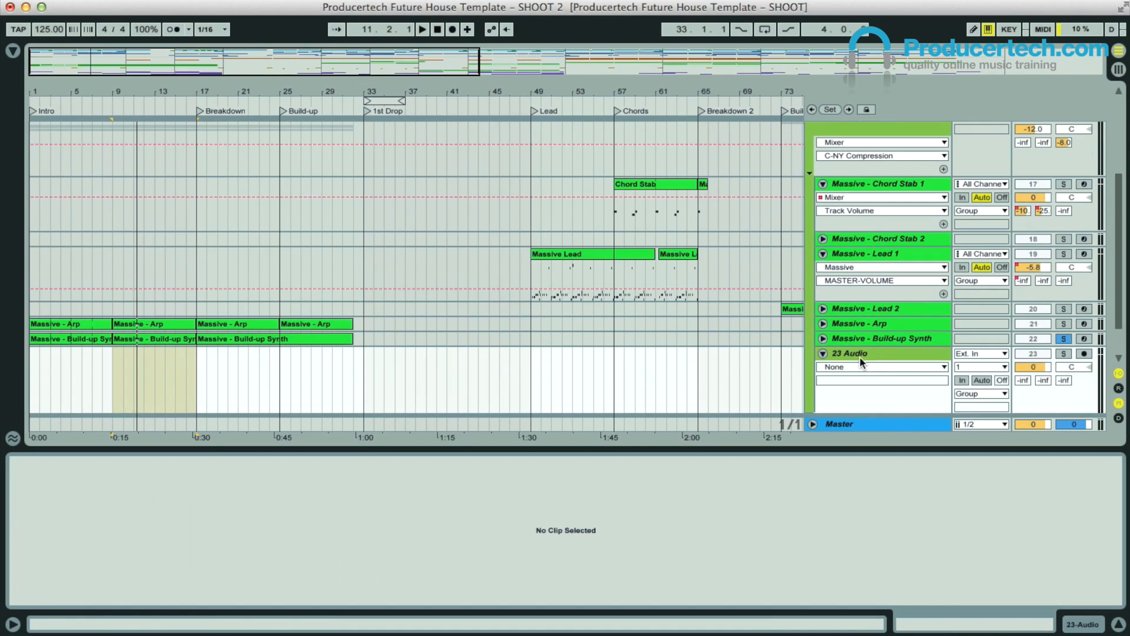
pyautogui.scroll(-3, 329, 294)
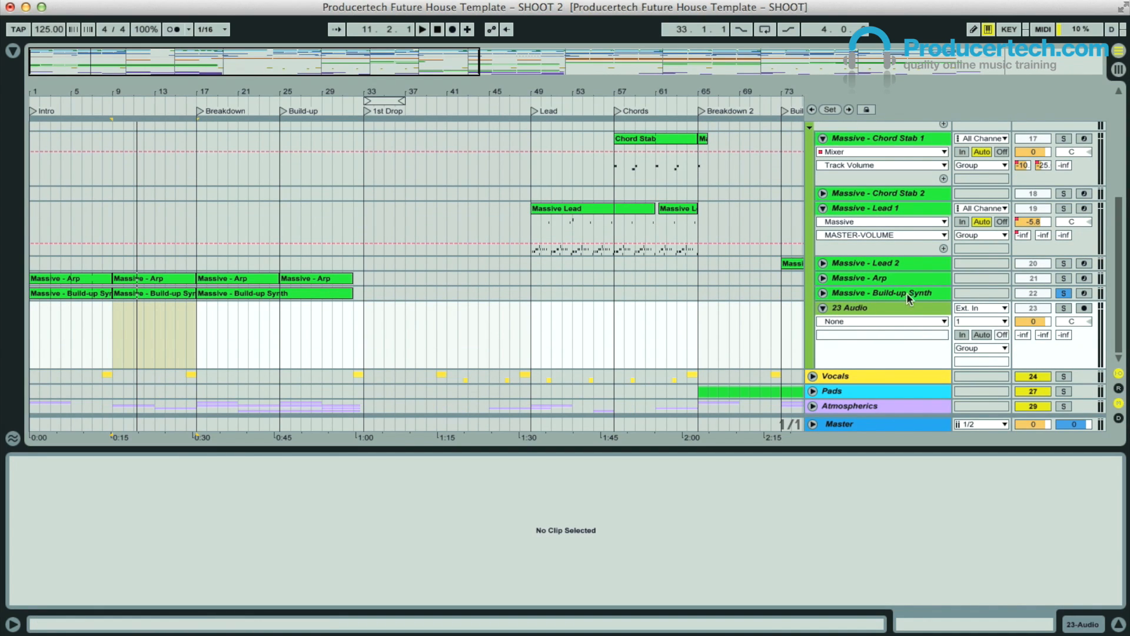
# Place BM_128_F_Ermelin_Synth.wav from the BM_MUSIC_LOOPS folder on the new audio track at bar 17 and loop it to bar 25.
pyautogui.press('super+Tab')
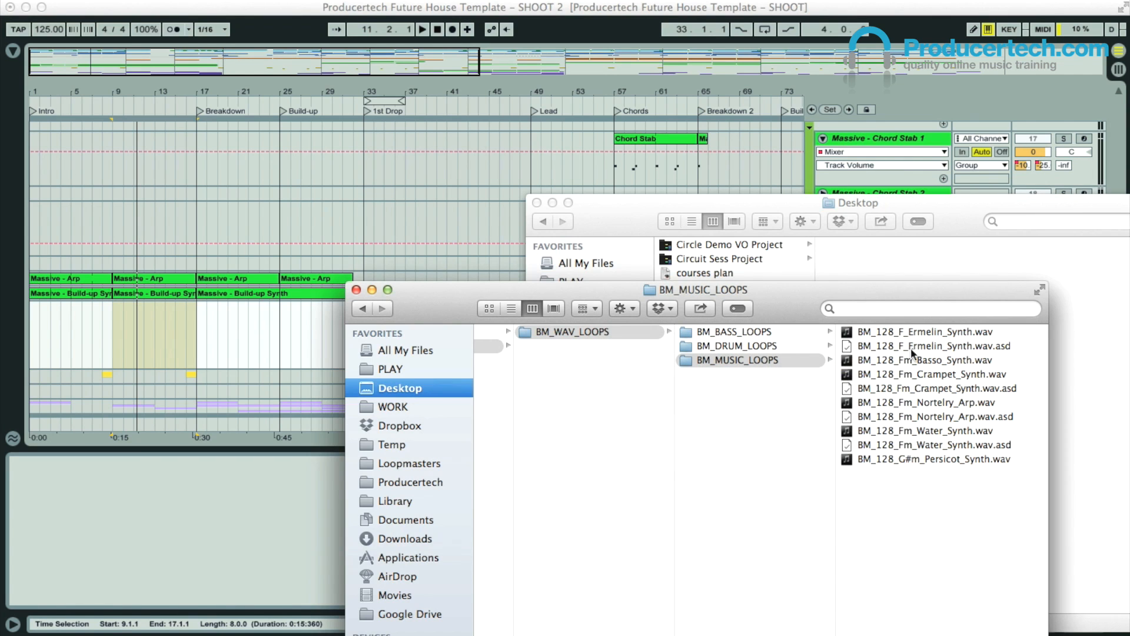
pyautogui.moveTo(923, 290); pyautogui.dragTo(899, 280)
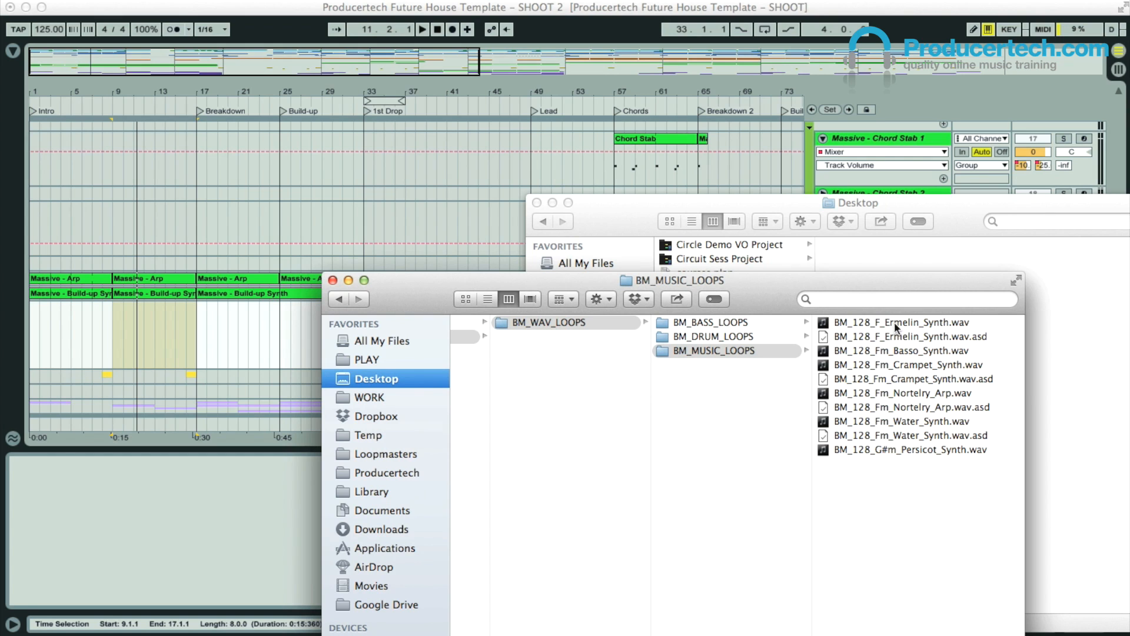
pyautogui.moveTo(888, 319); pyautogui.dragTo(204, 318)
pyautogui.click(271, 14)
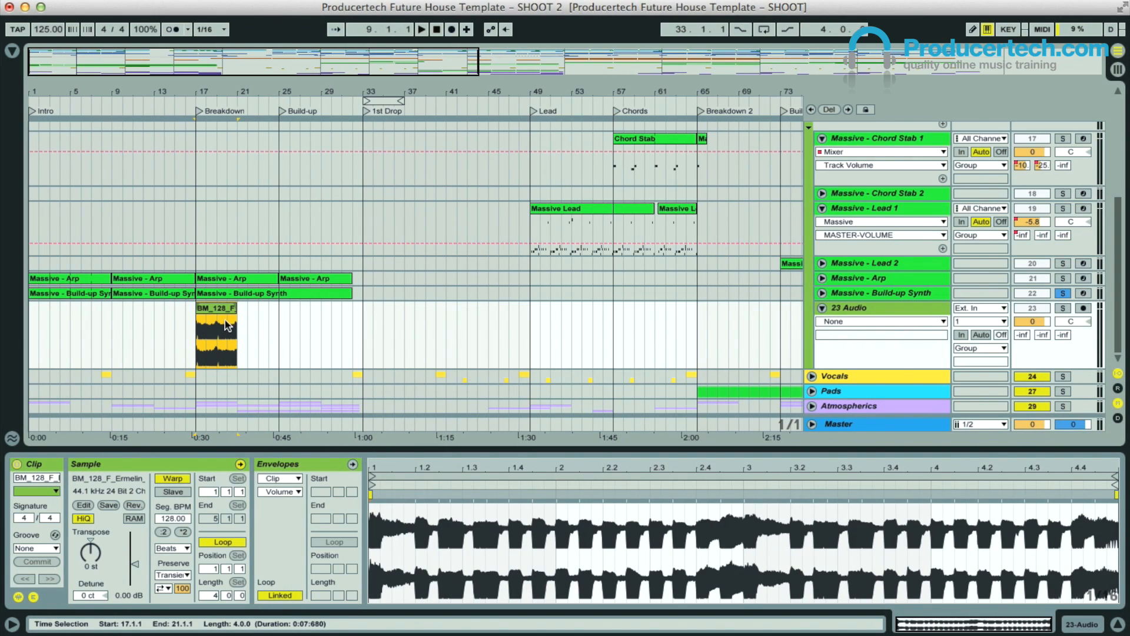
pyautogui.moveTo(237, 326); pyautogui.dragTo(279, 320)
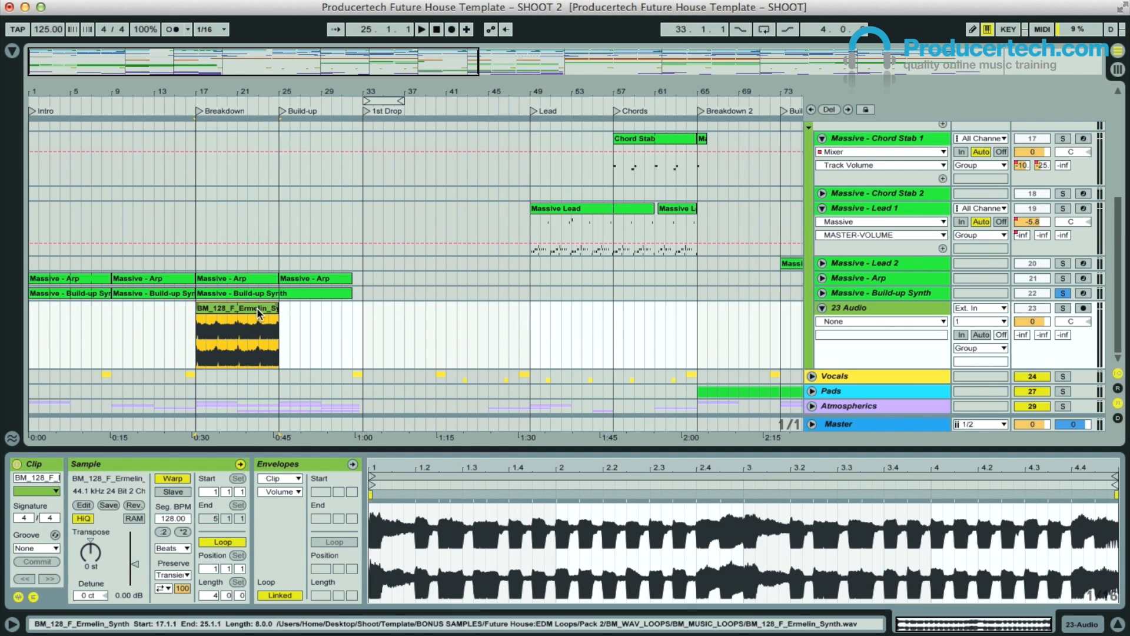
# Transpose the Ermelin Synth clip by -1 st and set its warp mode to Tones.
pyautogui.click(240, 465)
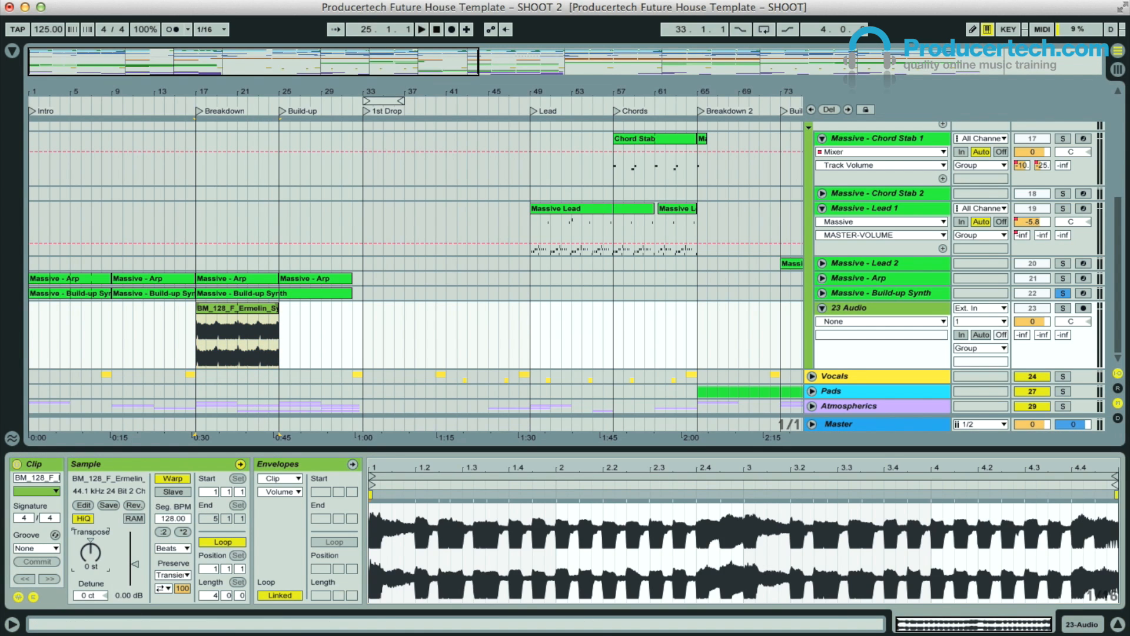
pyautogui.click(176, 548)
pyautogui.click(170, 562)
# Solo the new audio track instead of Build-up Synth, audition it from bar 17 and lower its volume to -10 dB.
pyautogui.moveTo(225, 78); pyautogui.dragTo(394, 180)
pyautogui.click(1065, 309)
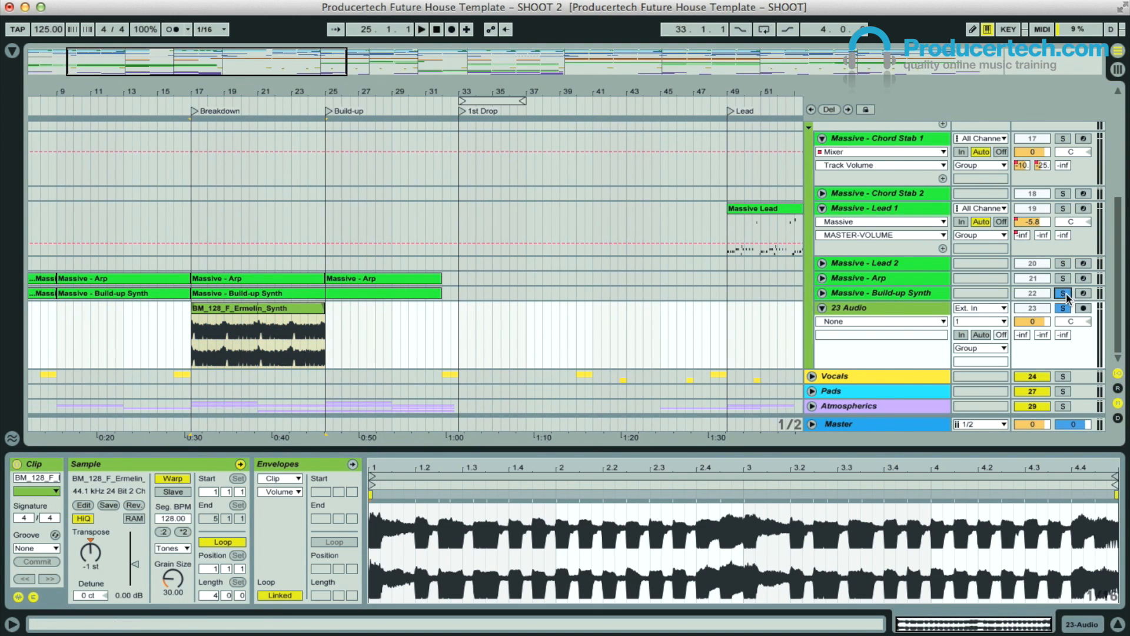
pyautogui.press('space')
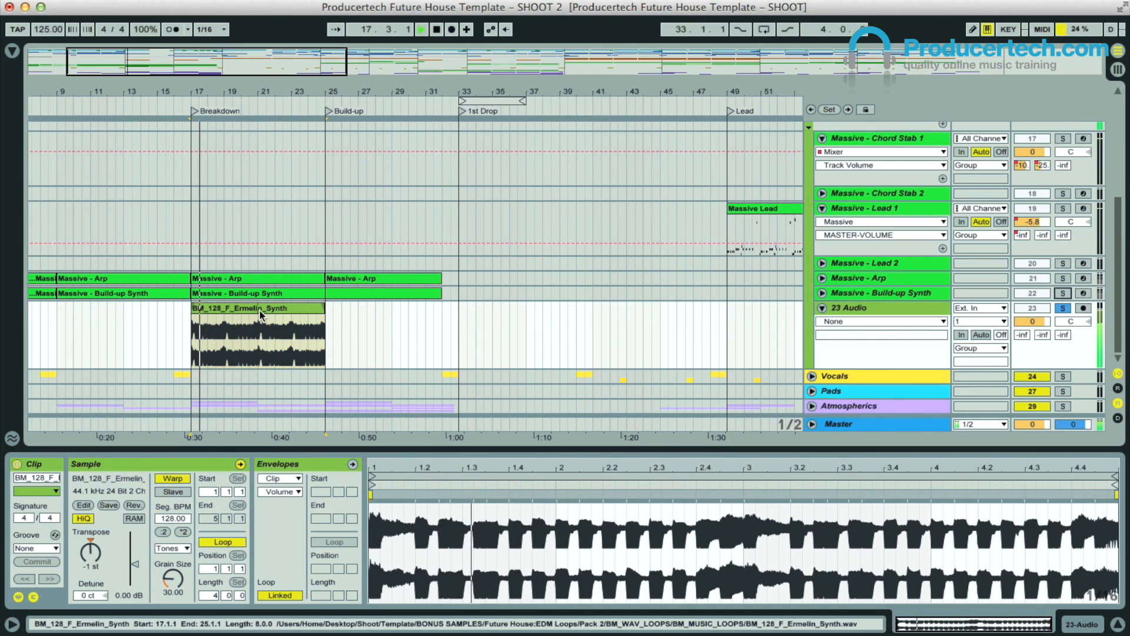
pyautogui.press('Tab')
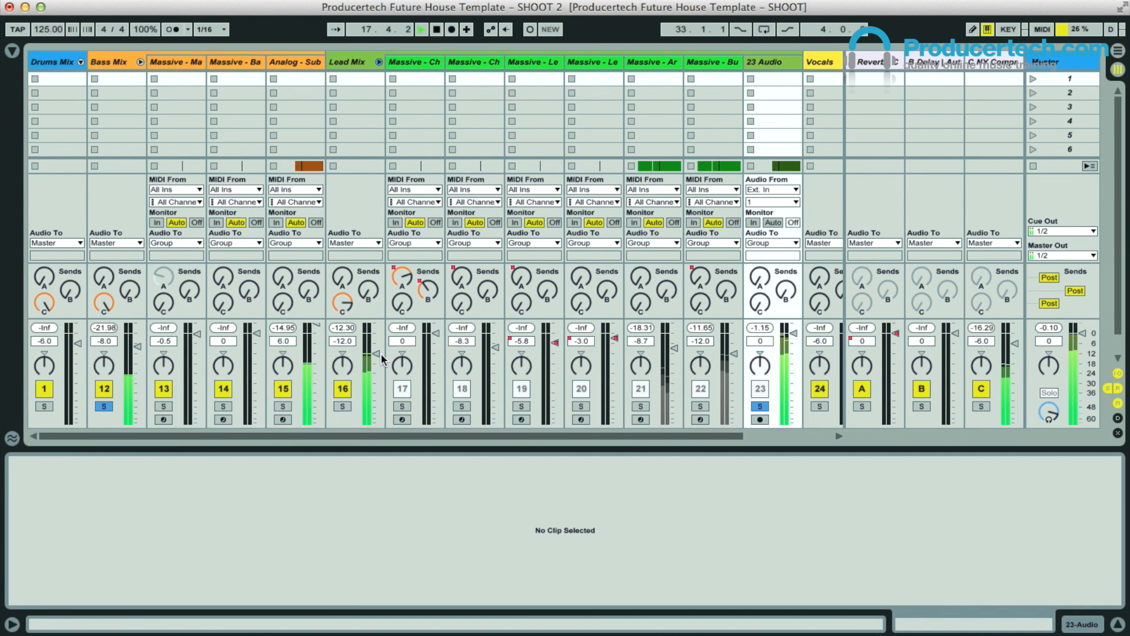
pyautogui.moveTo(792, 333)
pyautogui.mouseDown()
pyautogui.moveTo(792, 358)
pyautogui.moveTo(792, 348)
pyautogui.mouseUp()
pyautogui.press('space')
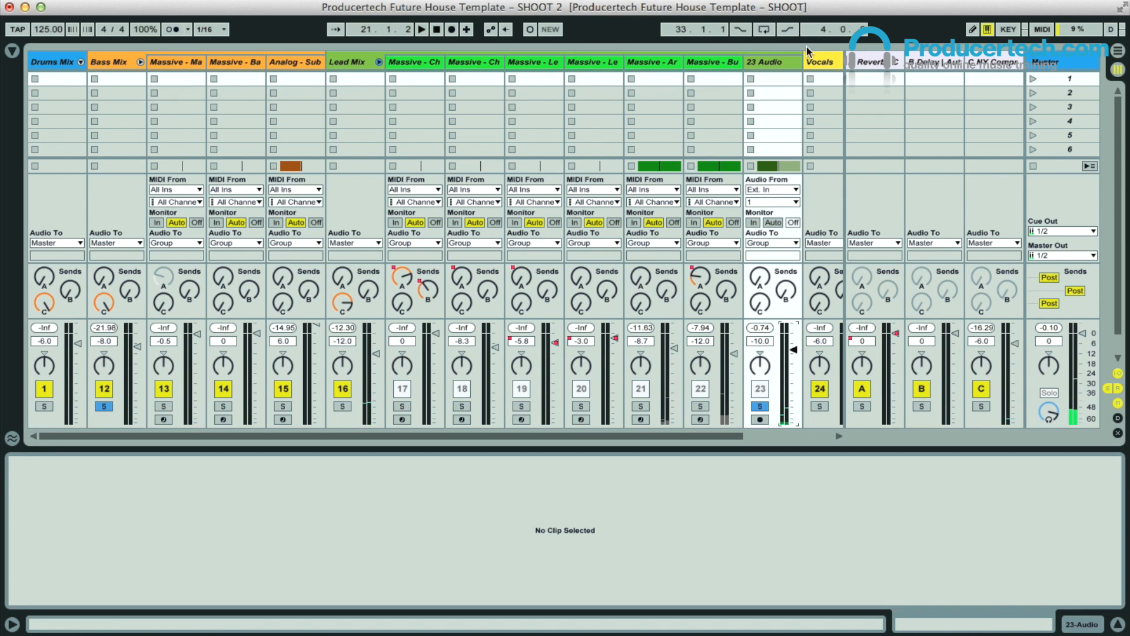
pyautogui.press('Tab')
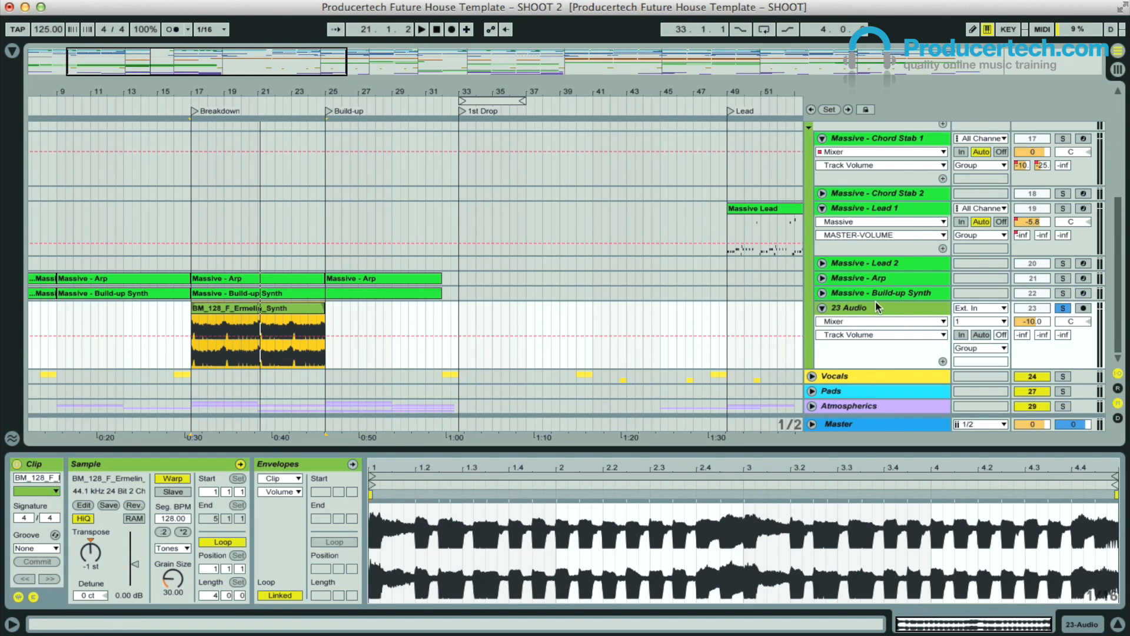
# Copy both Auto Filter devices from Massive - Build-up Synth onto the new audio track and compare the two device chains.
pyautogui.click(861, 295)
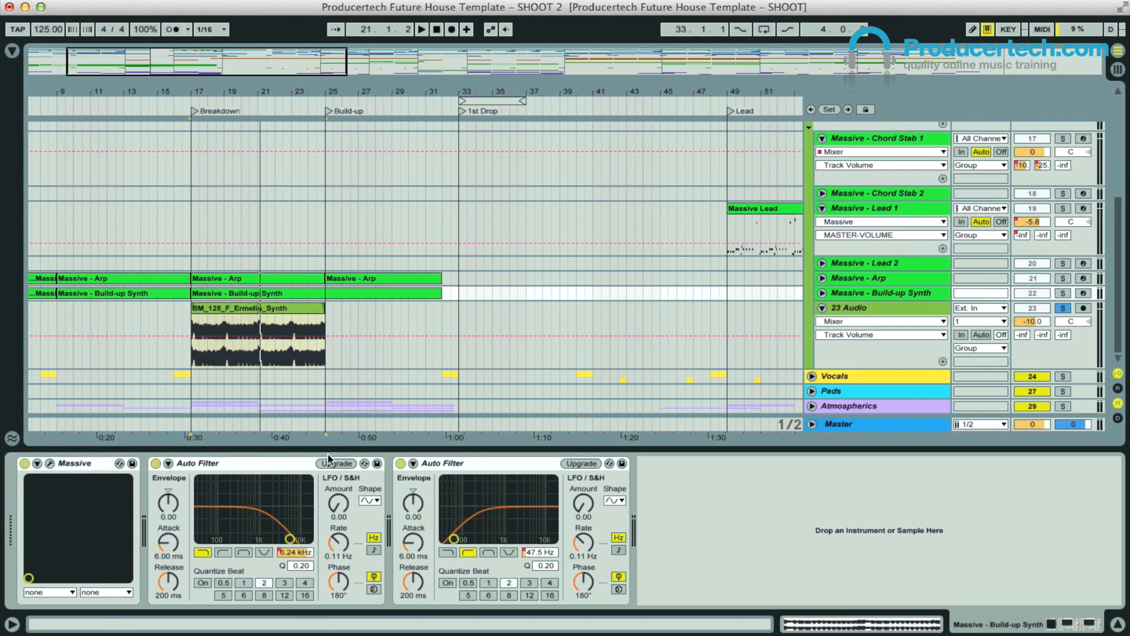
pyautogui.click(264, 470)
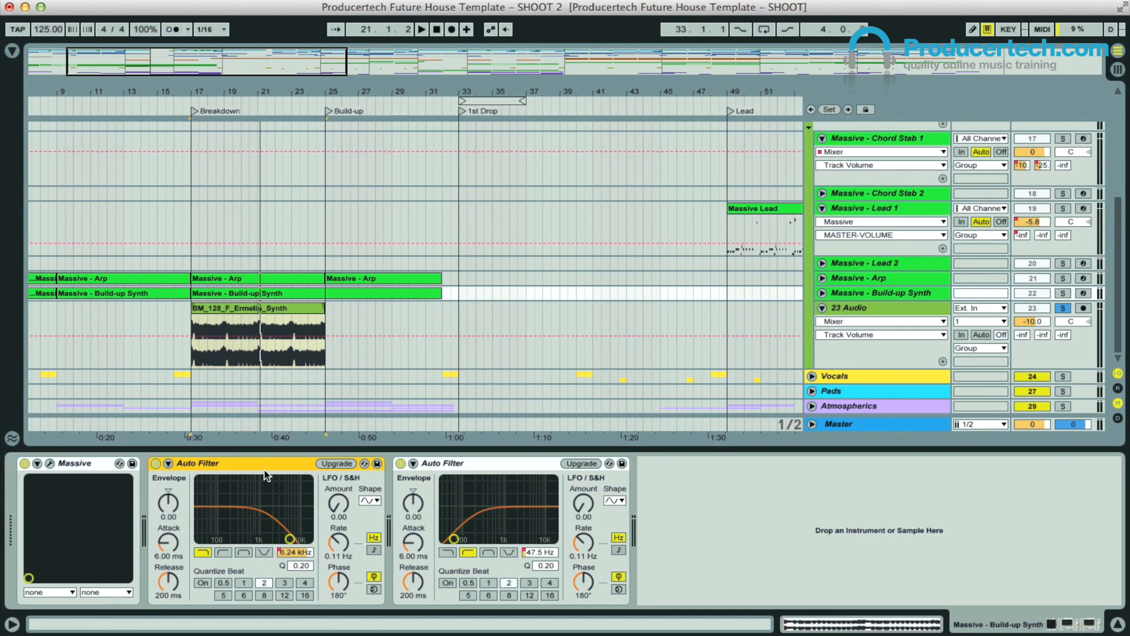
pyautogui.click(460, 463)
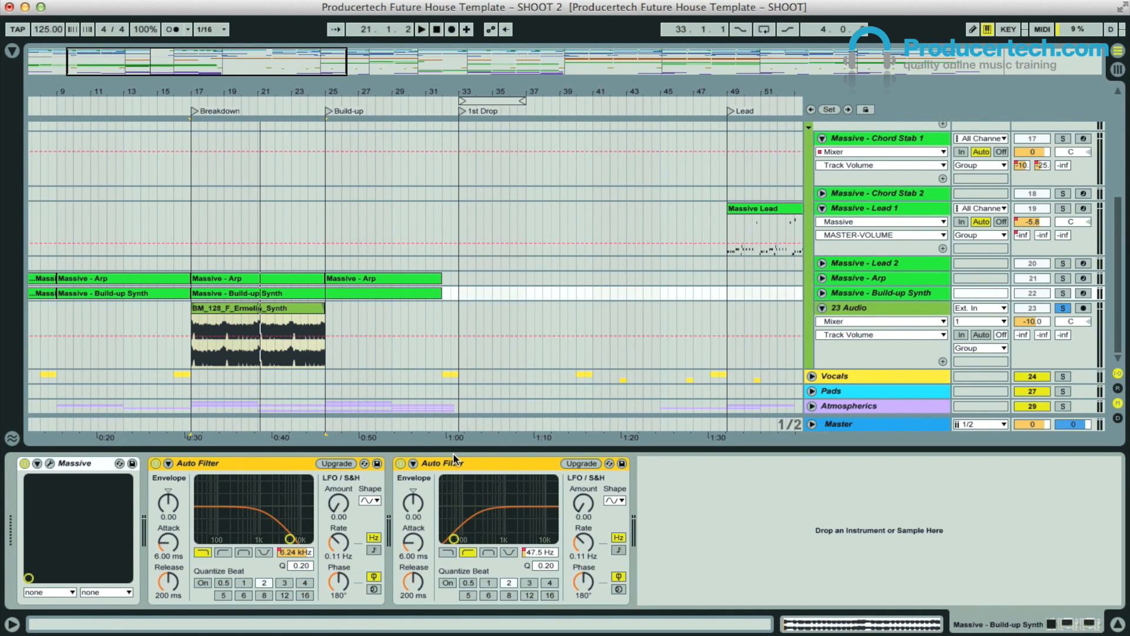
pyautogui.moveTo(255, 463); pyautogui.dragTo(445, 397)
pyautogui.moveTo(863, 312); pyautogui.dragTo(863, 306)
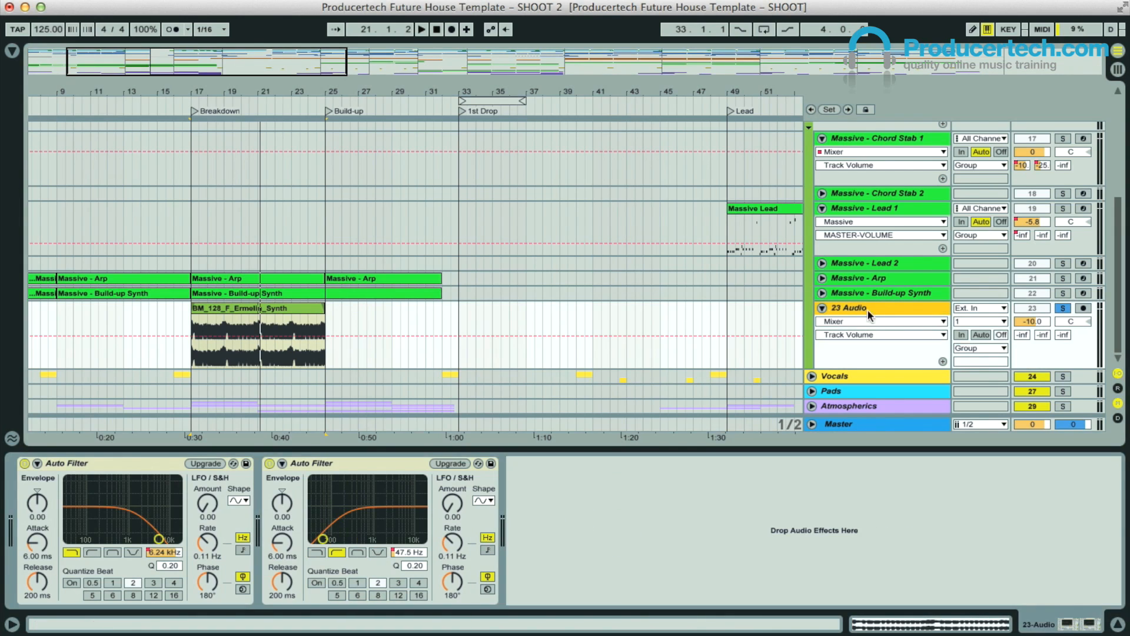
pyautogui.click(874, 294)
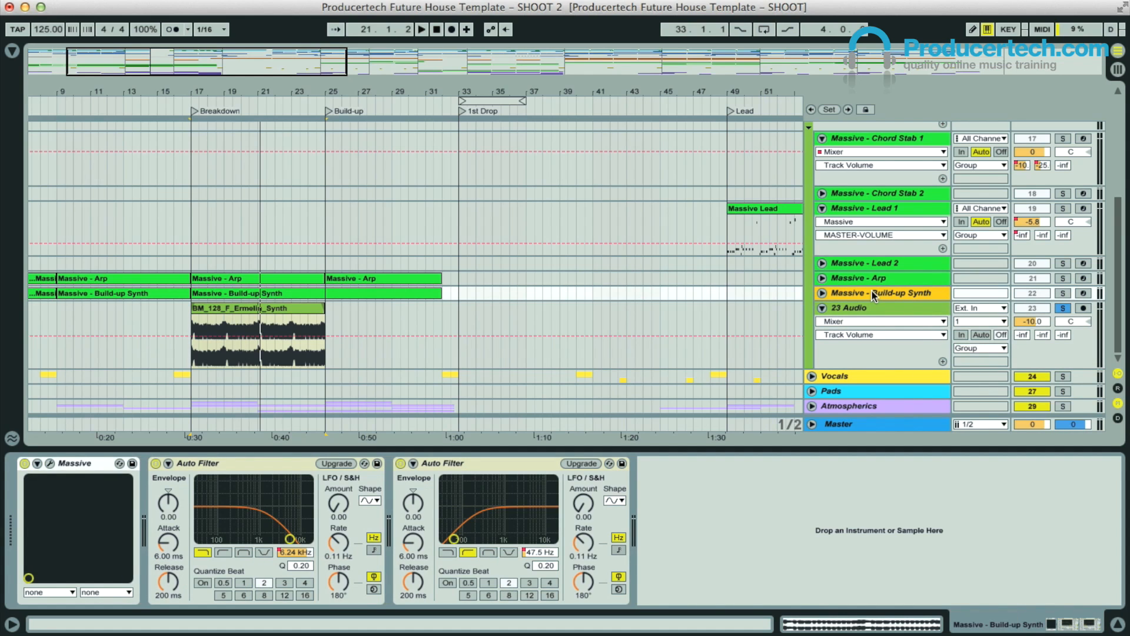
# Extend the Ermelin Synth clip to span bars 1 to 32 and show the track's Auto Filter Frequency automation.
pyautogui.moveTo(325, 307); pyautogui.dragTo(438, 306)
pyautogui.press('-')
pyautogui.moveTo(190, 307); pyautogui.dragTo(30, 308)
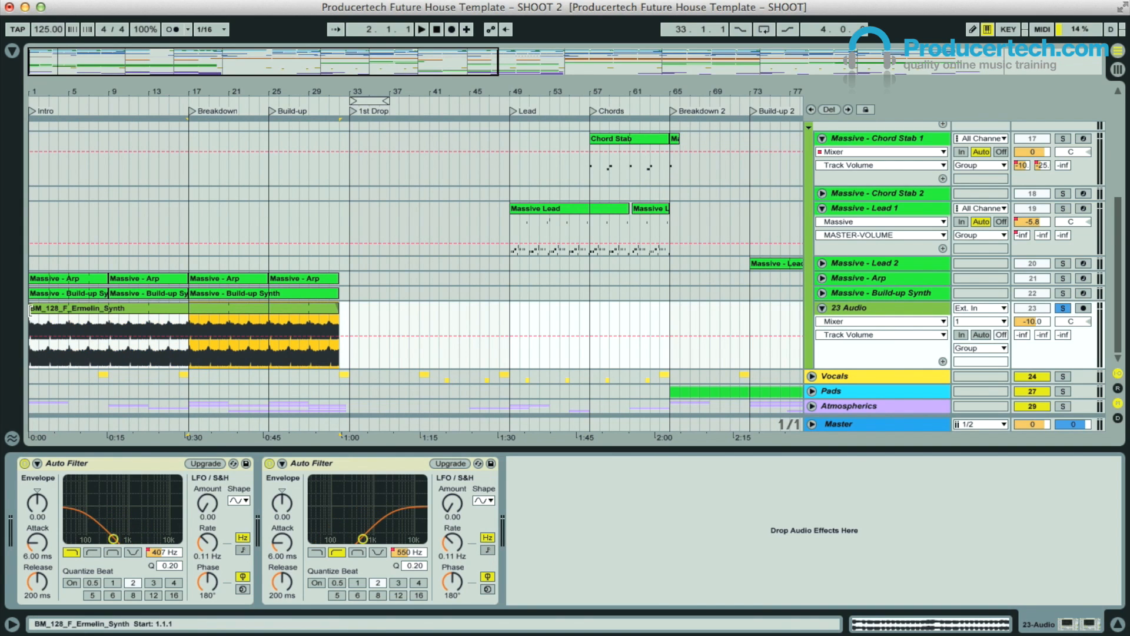
pyautogui.click(850, 322)
pyautogui.click(841, 356)
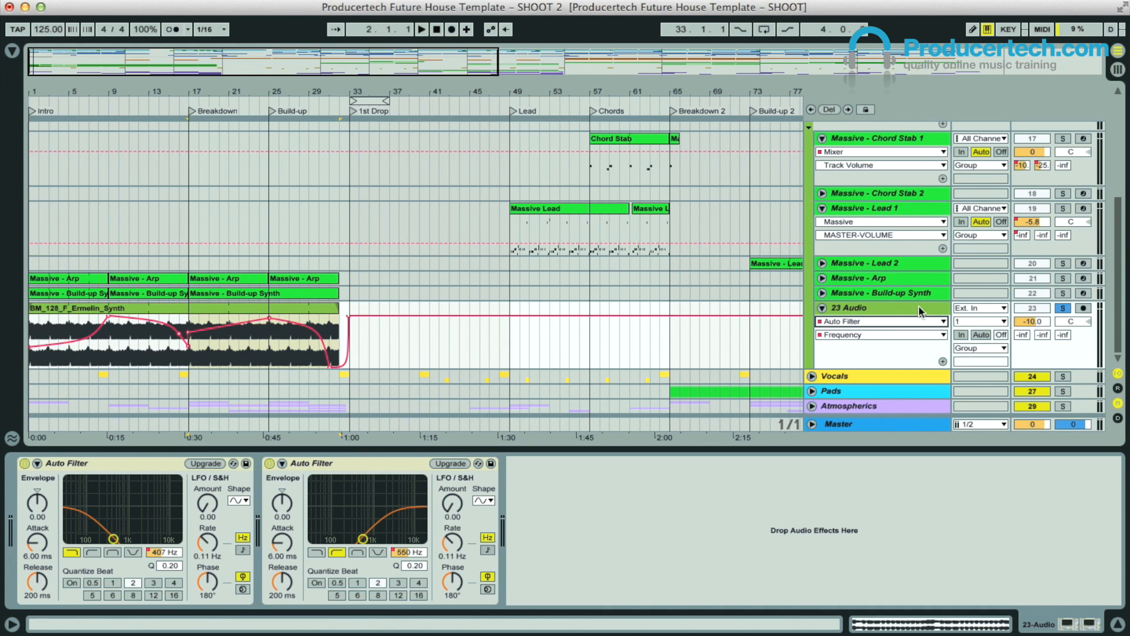
# Delete the Massive - Build-up Synth track.
pyautogui.click(872, 294)
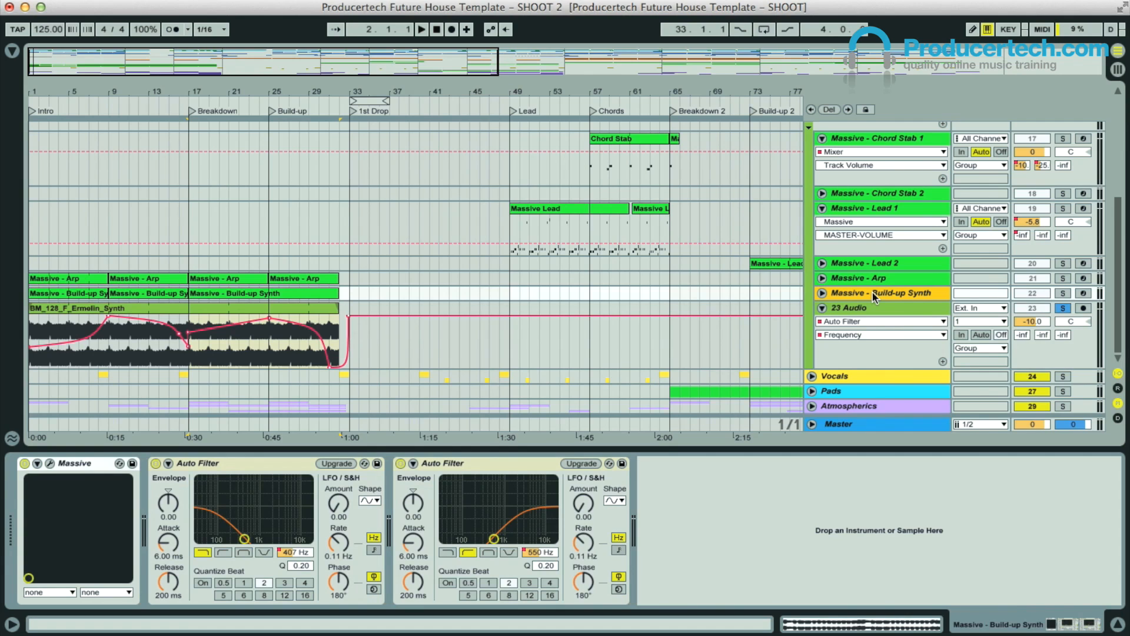
pyautogui.press('Delete')
pyautogui.moveTo(252, 84); pyautogui.dragTo(252, 70)
# Solo Massive - Arp alongside the audio track, play from bar 17 and raise the audio track's volume to -9.3 dB.
pyautogui.click(1062, 293)
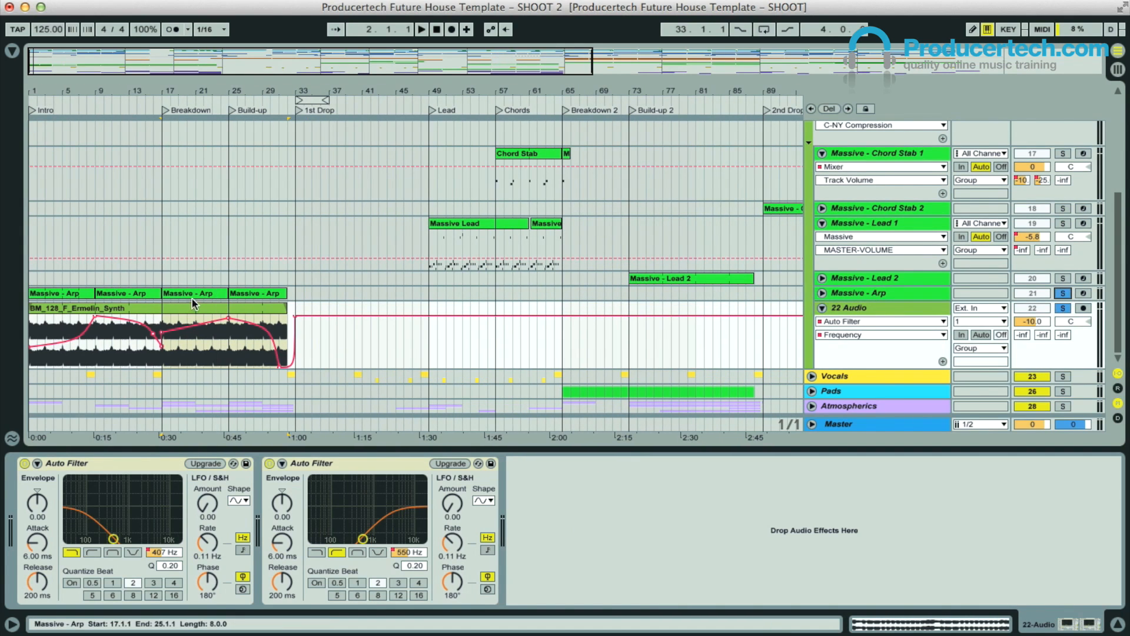
pyautogui.click(191, 292)
pyautogui.press('space')
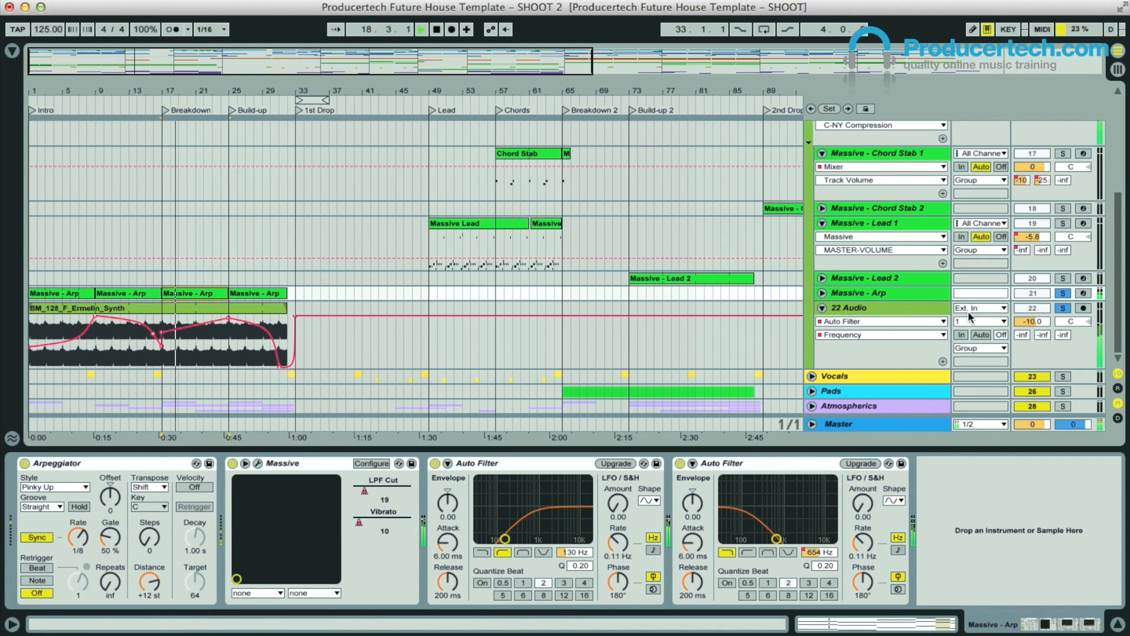
pyautogui.press('Tab')
pyautogui.click(734, 362)
pyautogui.moveTo(734, 349); pyautogui.dragTo(734, 347)
pyautogui.press('Tab')
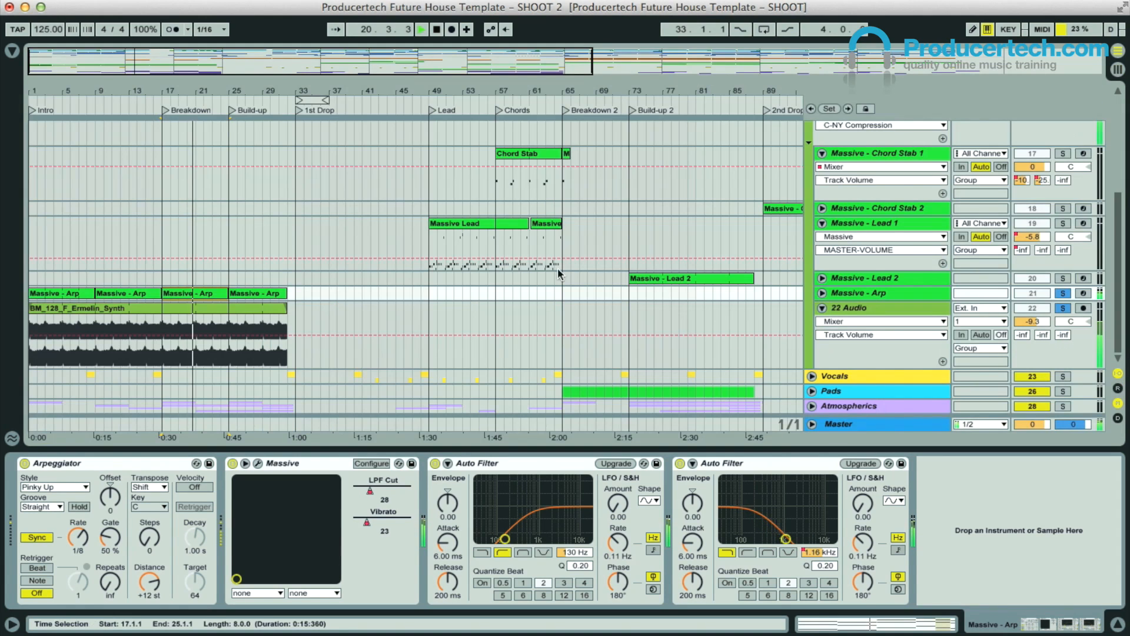
# Clear the solos on Massive - Arp and the audio track, listen through to the Build-up and stop playback.
pyautogui.moveTo(334, 92); pyautogui.dragTo(335, 84)
pyautogui.click(1062, 293)
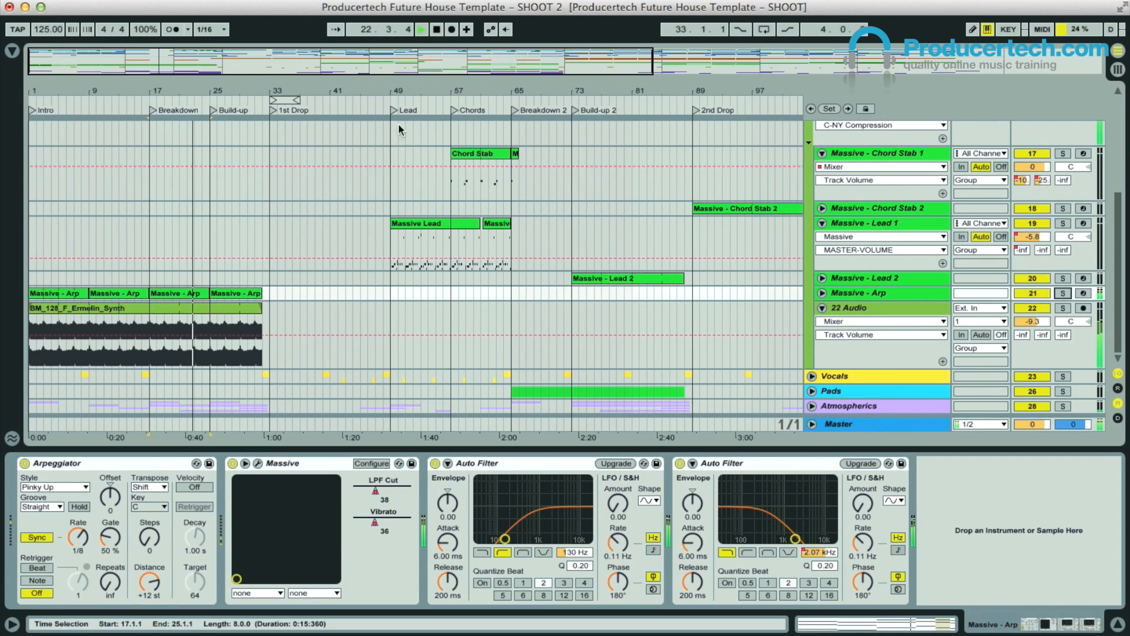
pyautogui.moveTo(242, 92); pyautogui.dragTo(213, 88)
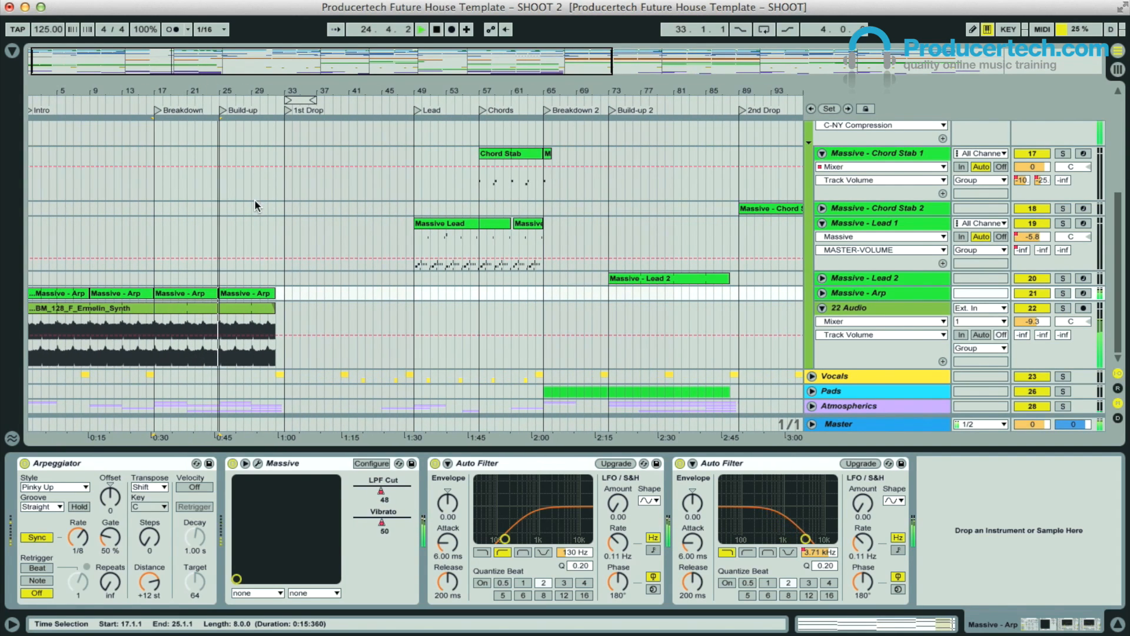
pyautogui.press('space')
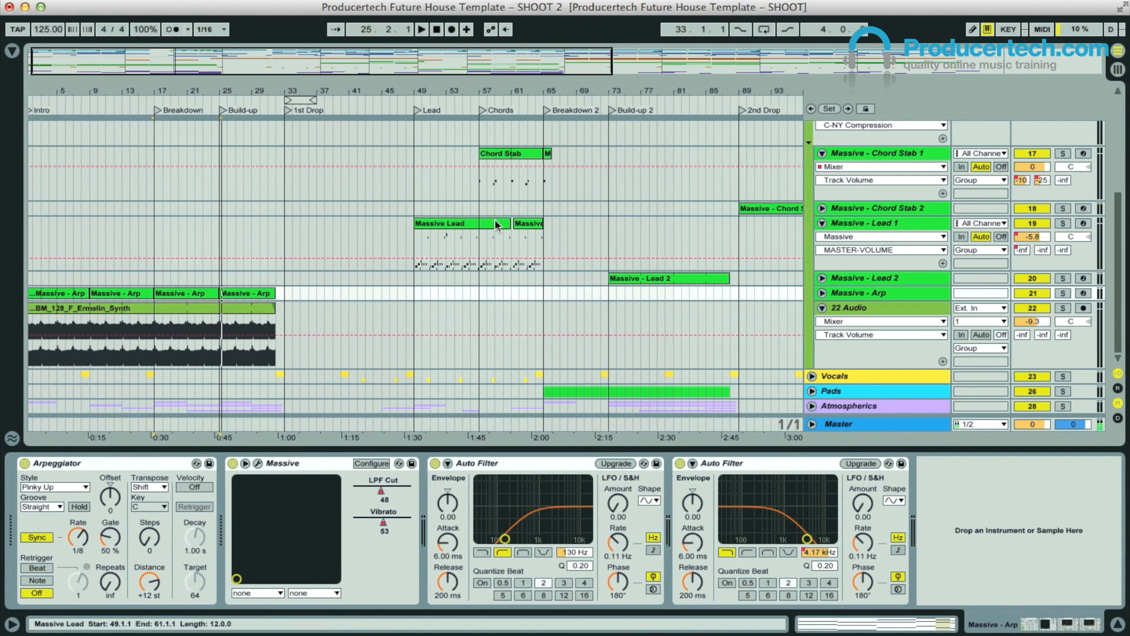
# Collapse the Lead Mix and Bass Mix groups.
pyautogui.scroll(4, 833, 201)
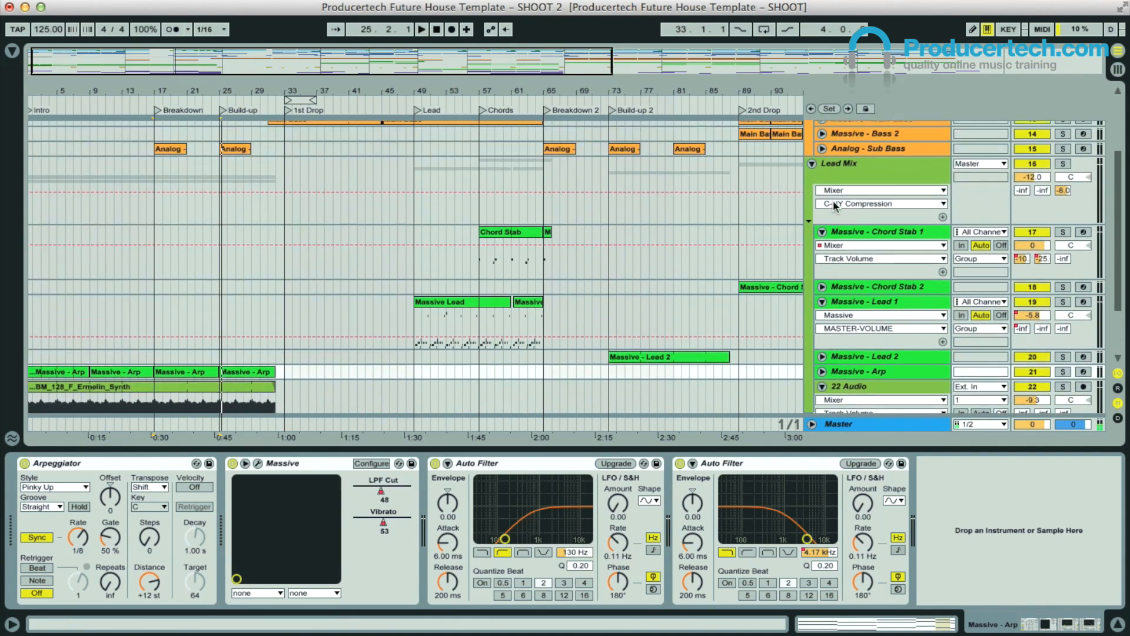
pyautogui.click(812, 195)
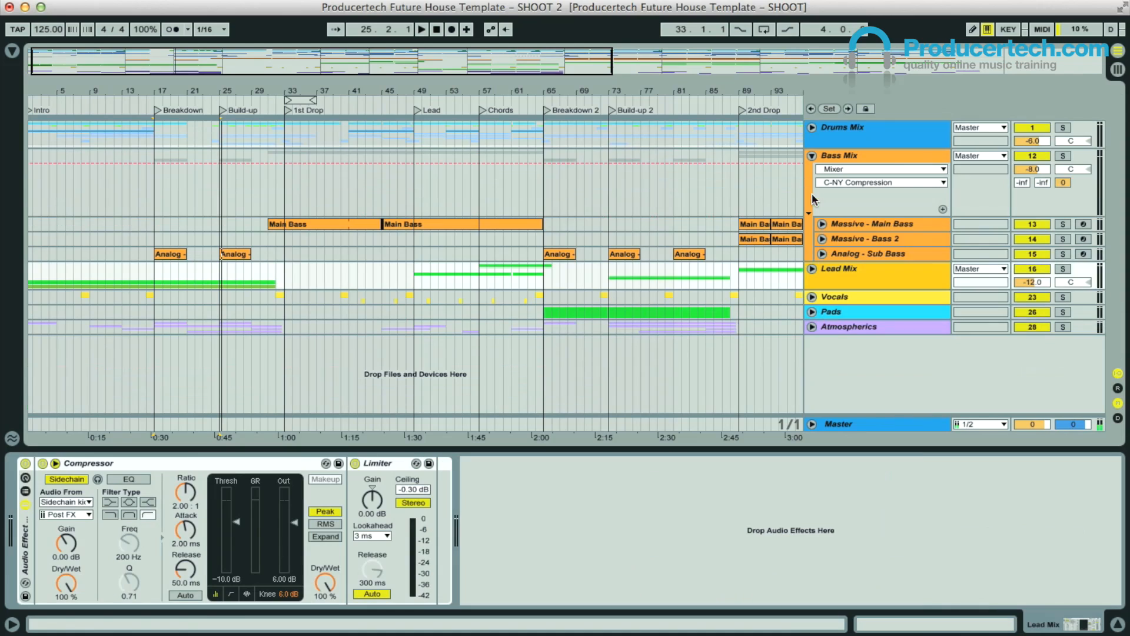
pyautogui.click(812, 156)
# Survey the full arrangement from Intro to END and return the playback position to bar 1.
pyautogui.moveTo(242, 90); pyautogui.dragTo(242, 82)
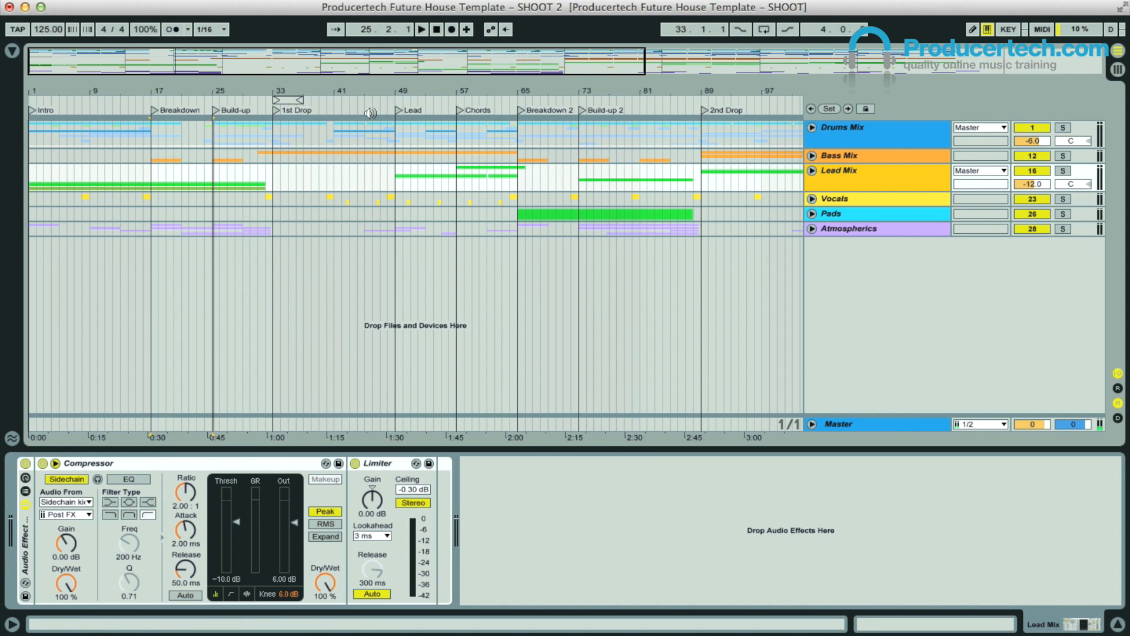
pyautogui.moveTo(362, 90); pyautogui.dragTo(359, 70)
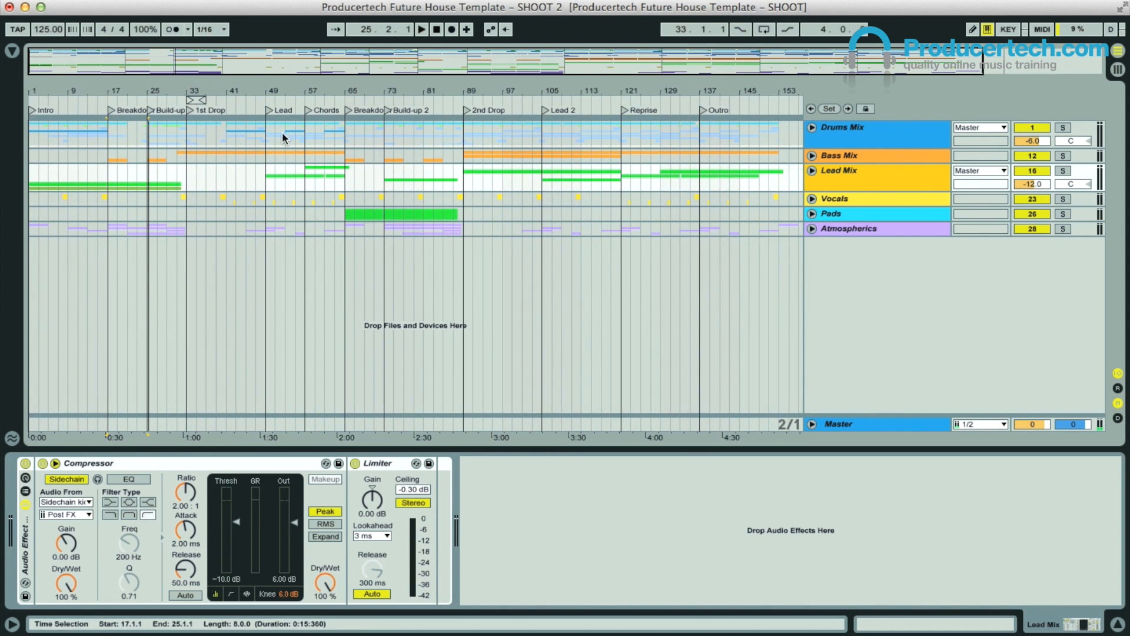
pyautogui.moveTo(303, 93); pyautogui.dragTo(285, 89)
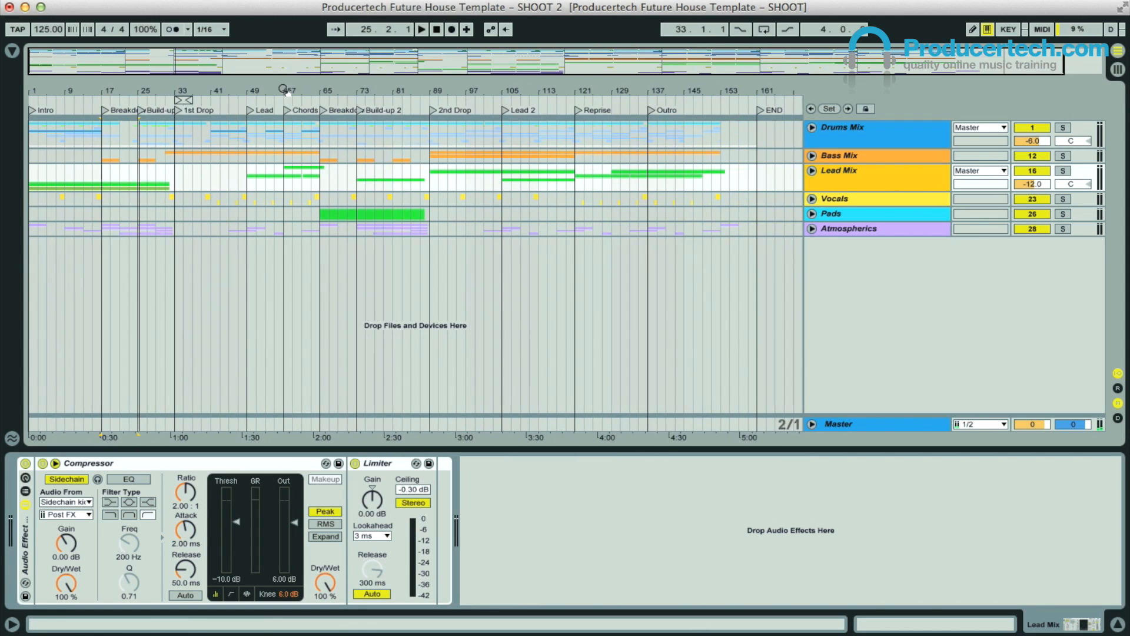
pyautogui.click(436, 32)
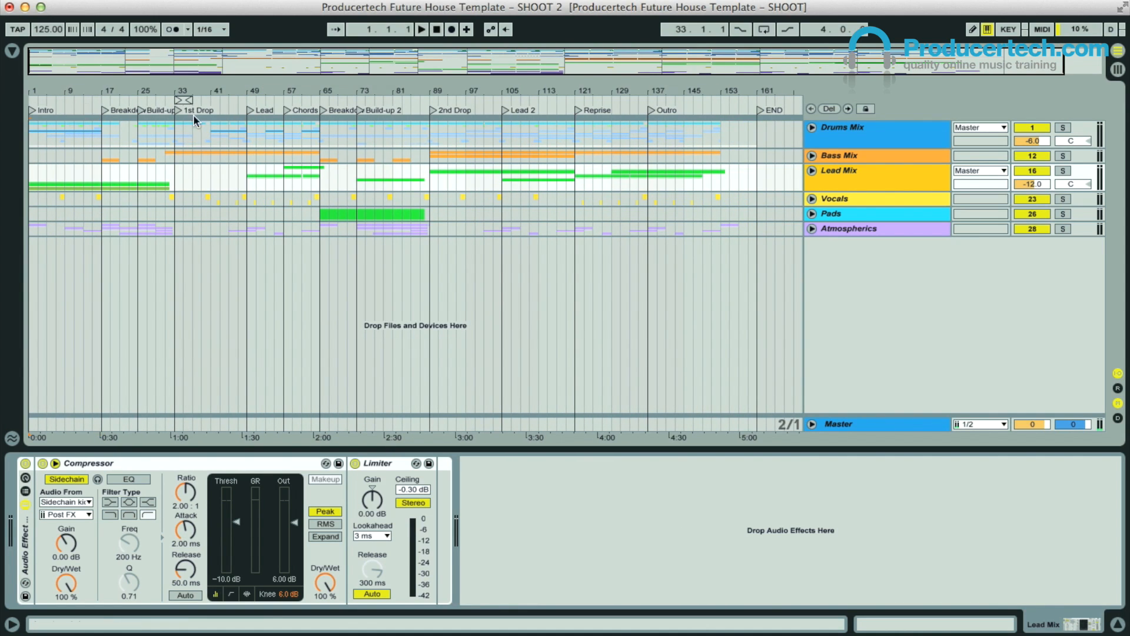
pyautogui.moveTo(217, 89); pyautogui.dragTo(253, 92)
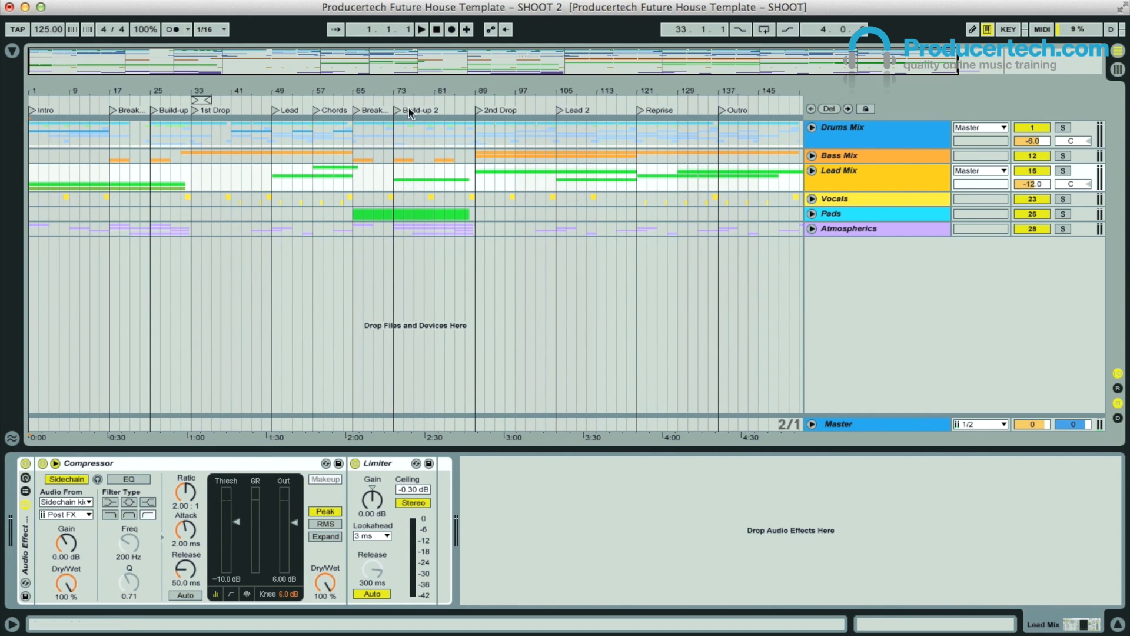
# Play the arrangement from bar 1 and check inside the Drums Mix, Bass Mix and Lead Mix groups, leaving each one collapsed.
pyautogui.click(423, 30)
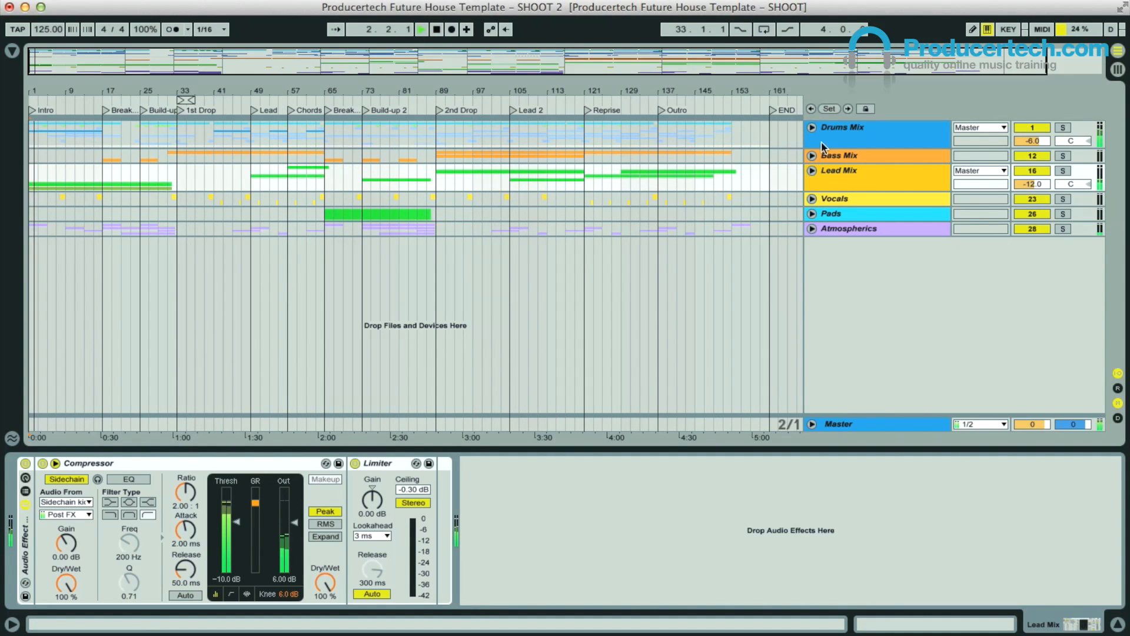
pyautogui.click(812, 128)
pyautogui.click(812, 127)
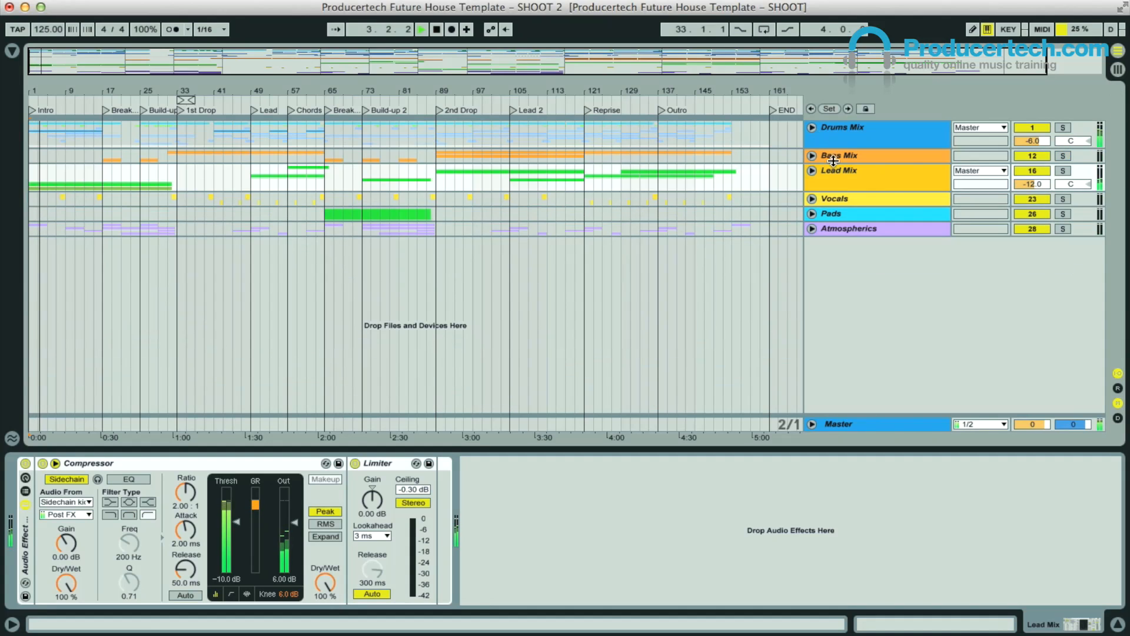
pyautogui.click(812, 156)
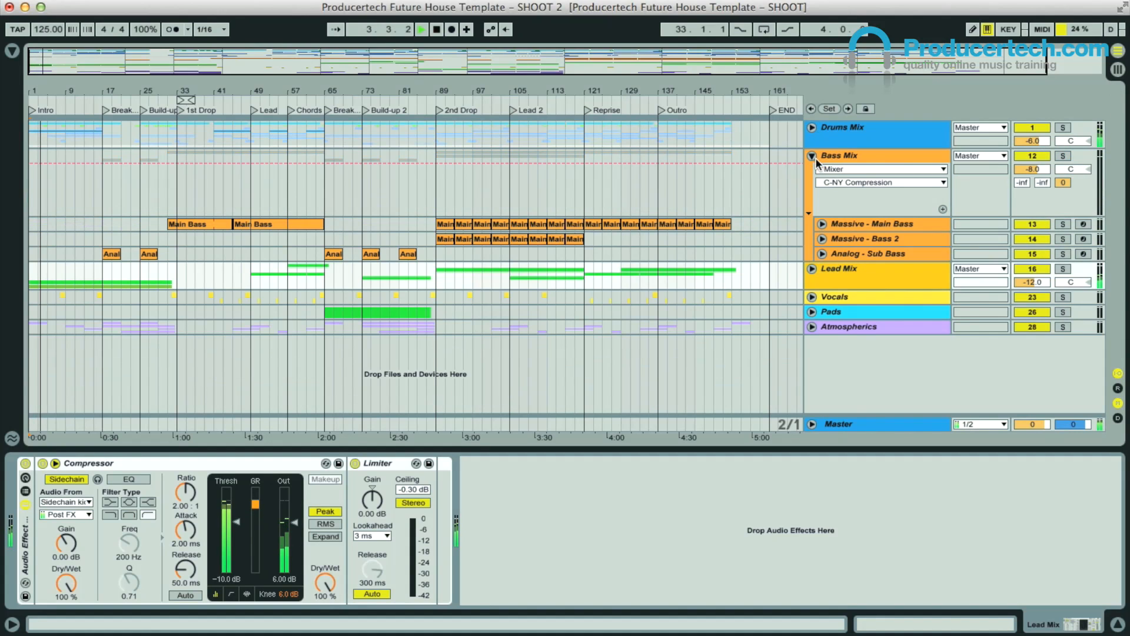
pyautogui.click(813, 268)
pyautogui.scroll(-4, 588, 239)
pyautogui.scroll(4, 729, 241)
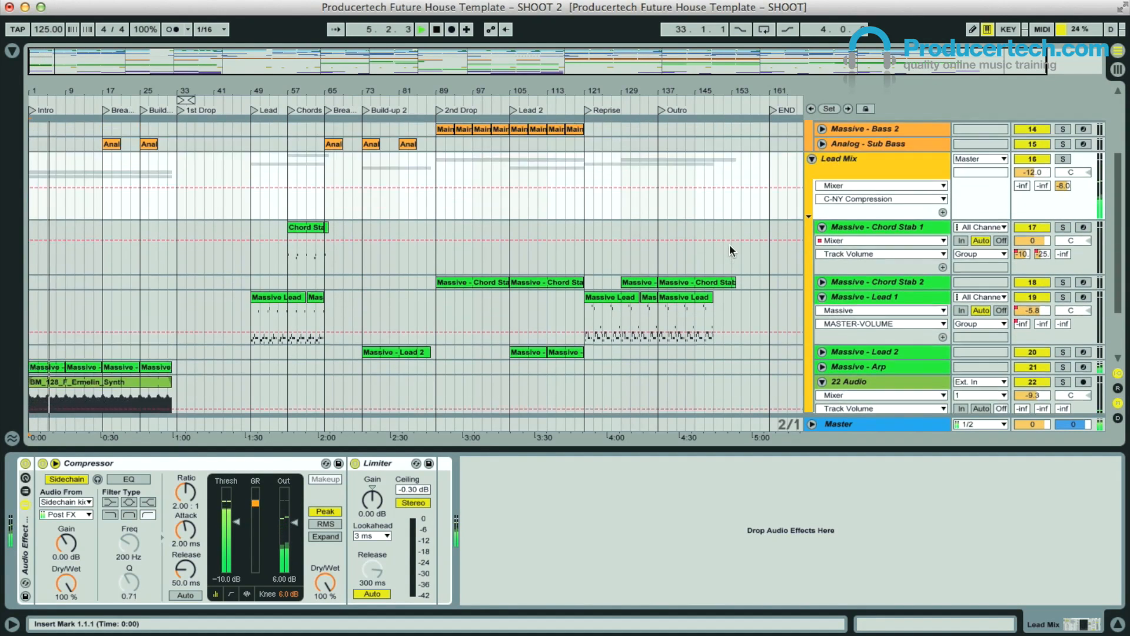
pyautogui.click(812, 191)
pyautogui.click(811, 155)
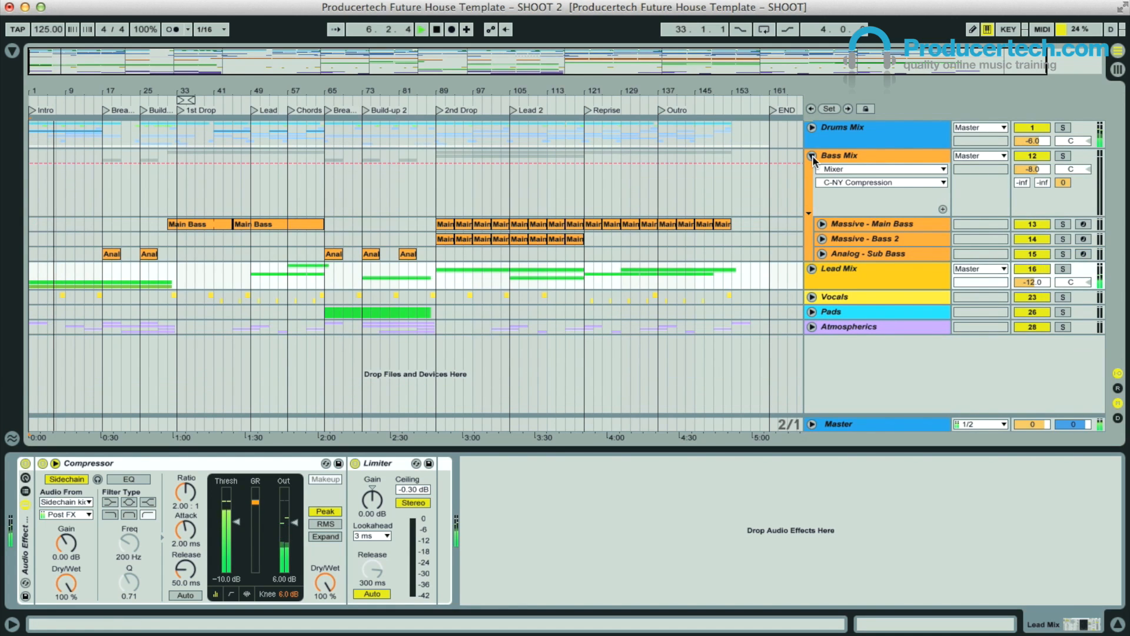
# Review the audio loop track's Auto Filters in Lead Mix as the Intro plays, fold that track and collapse the group.
pyautogui.moveTo(43, 95); pyautogui.dragTo(44, 134)
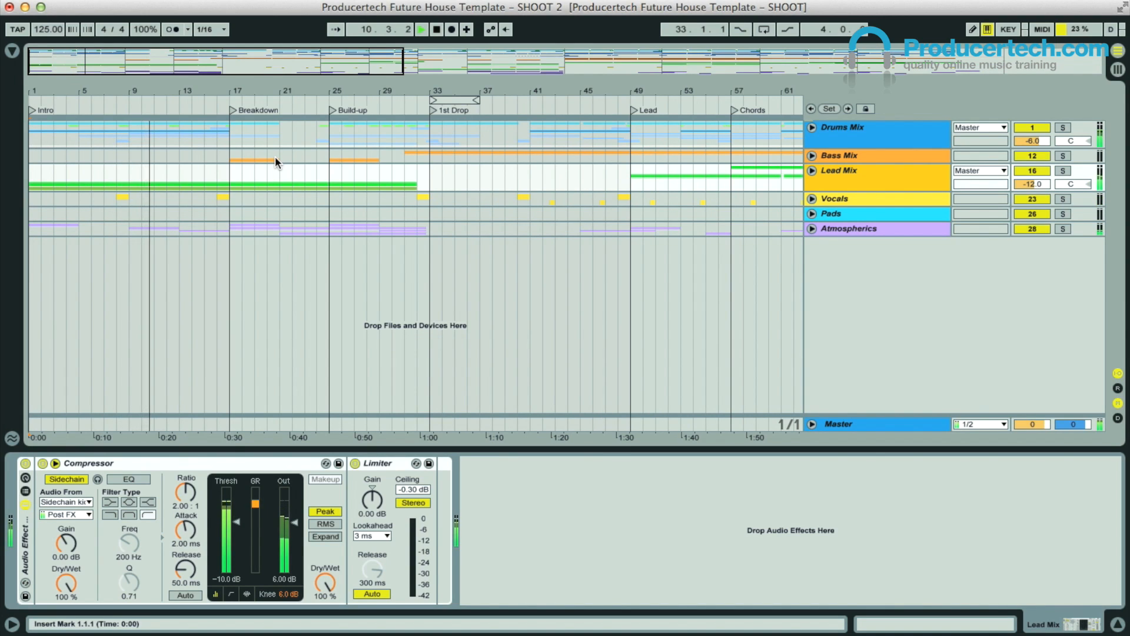
pyautogui.moveTo(270, 90); pyautogui.dragTo(221, 88)
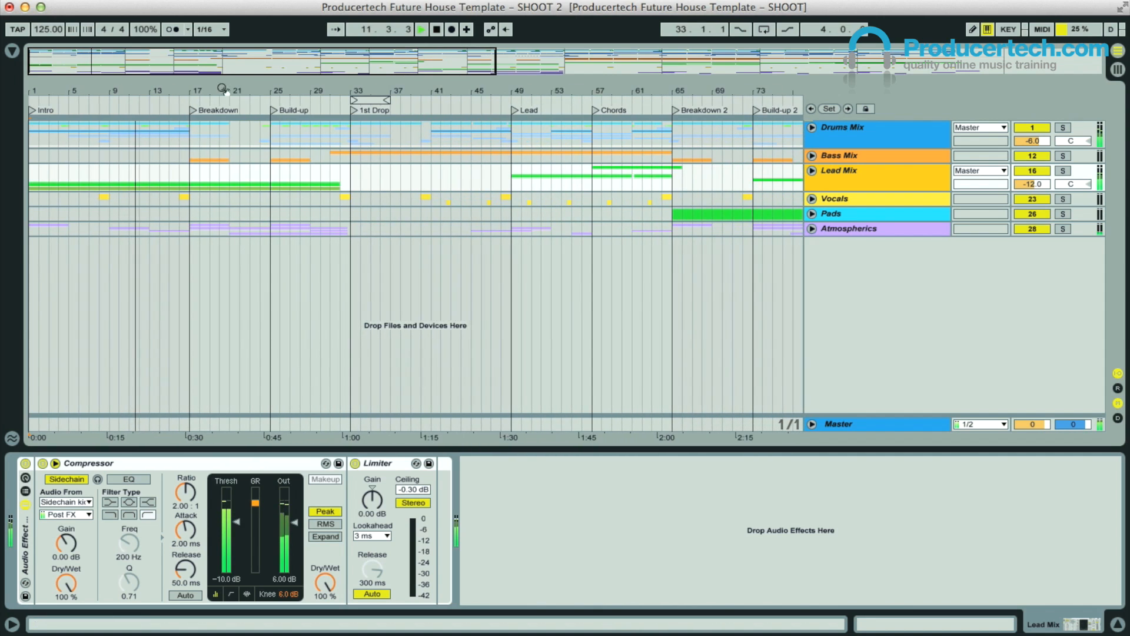
pyautogui.click(816, 170)
pyautogui.scroll(-5, 670, 209)
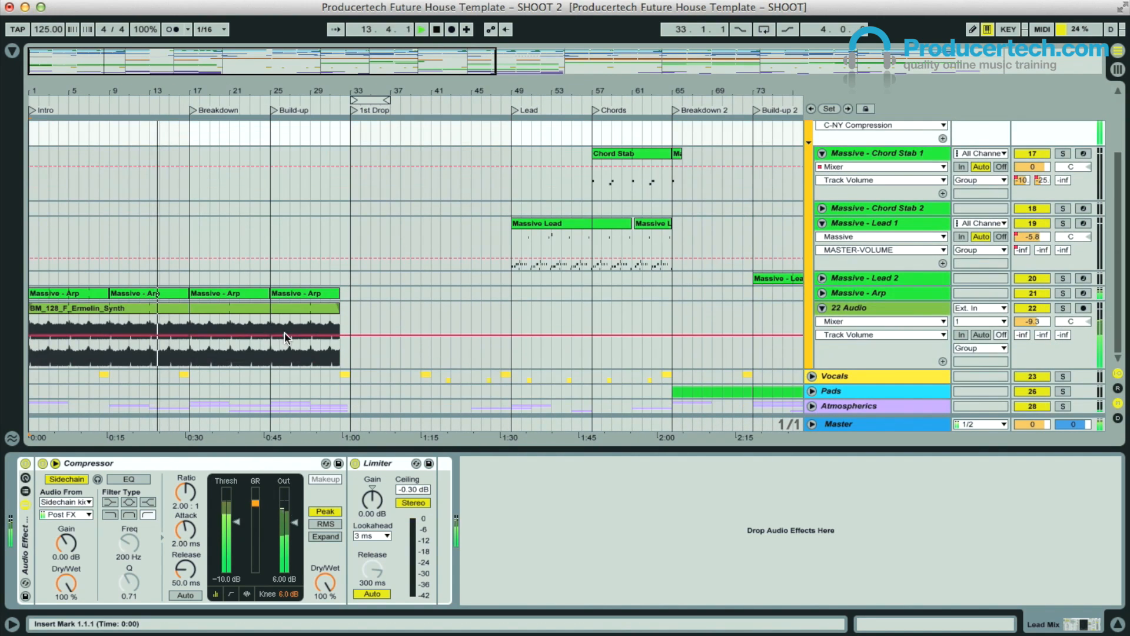
pyautogui.click(875, 307)
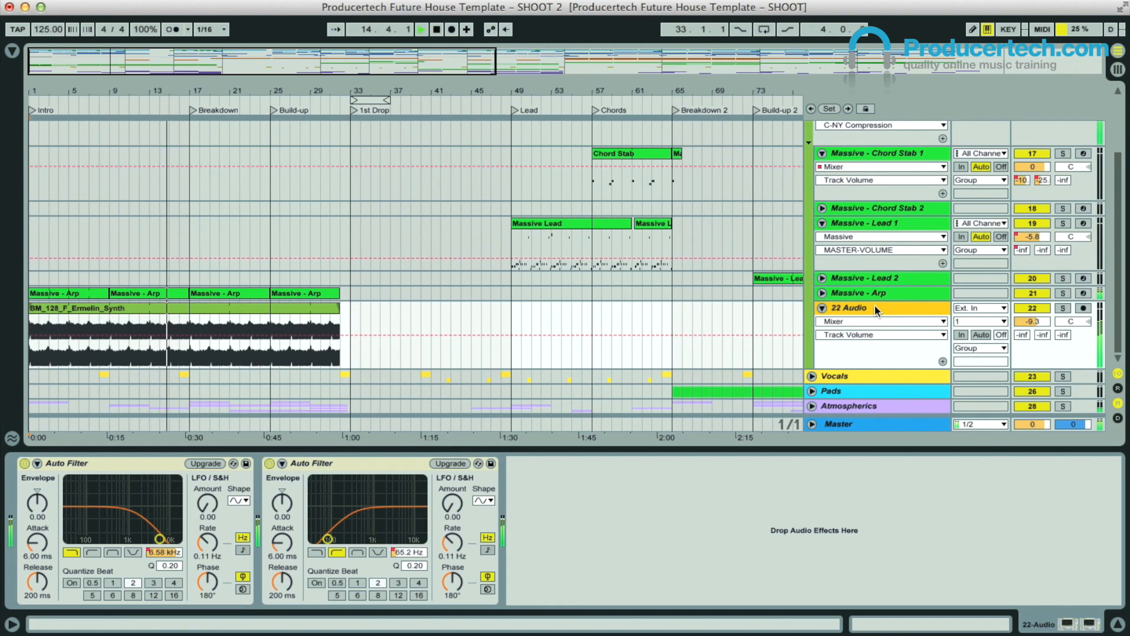
pyautogui.click(822, 308)
pyautogui.press('-')
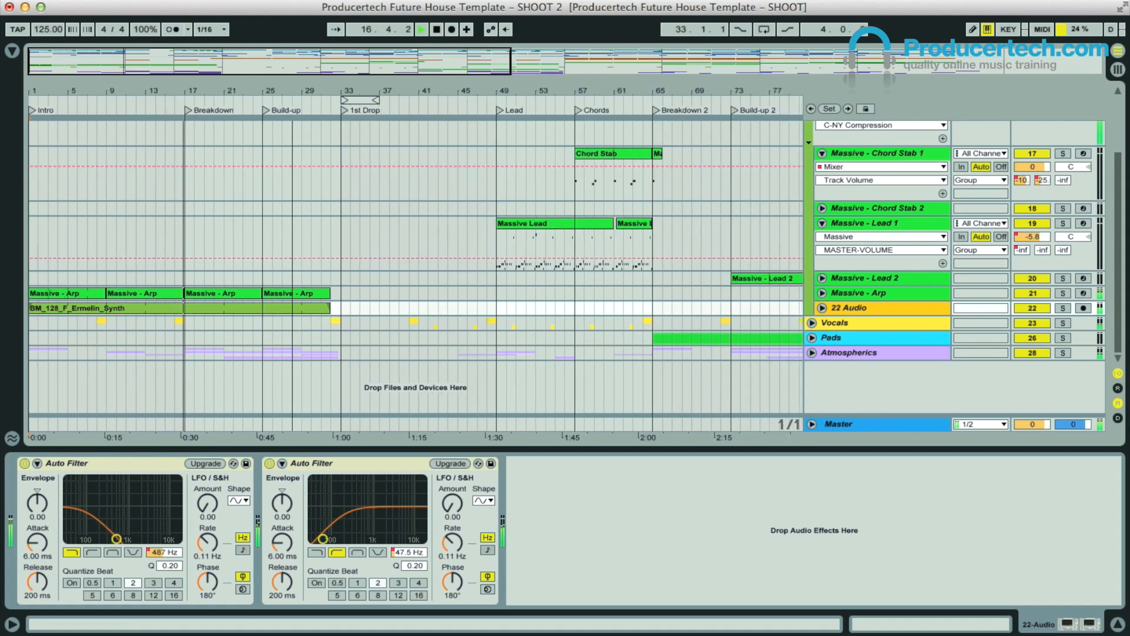
pyautogui.press('-')
pyautogui.scroll(2, 842, 184)
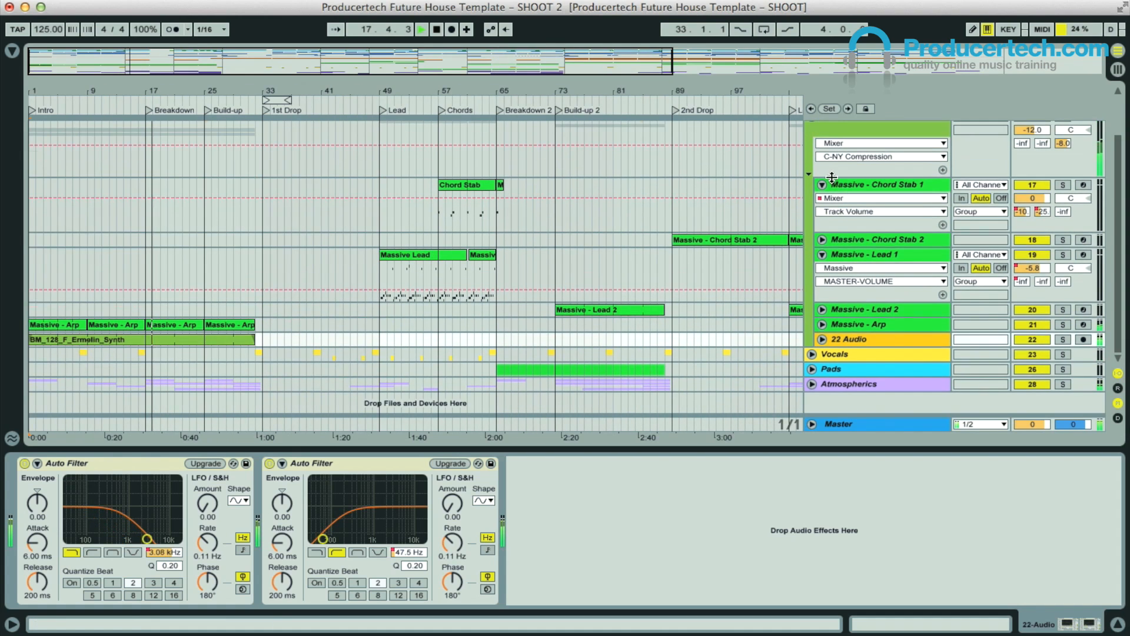
pyautogui.scroll(1, 821, 159)
pyautogui.click(810, 134)
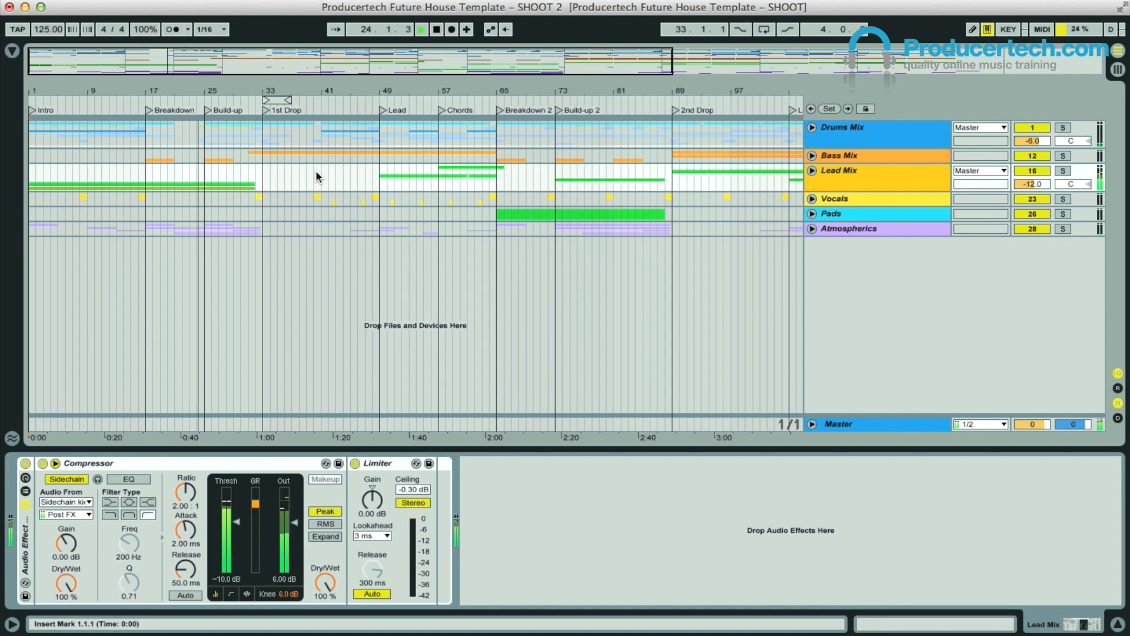
# Follow playback through the Build-up, 1st Drop, Lead and Chords sections into Breakdown 2.
pyautogui.moveTo(369, 90); pyautogui.dragTo(274, 90)
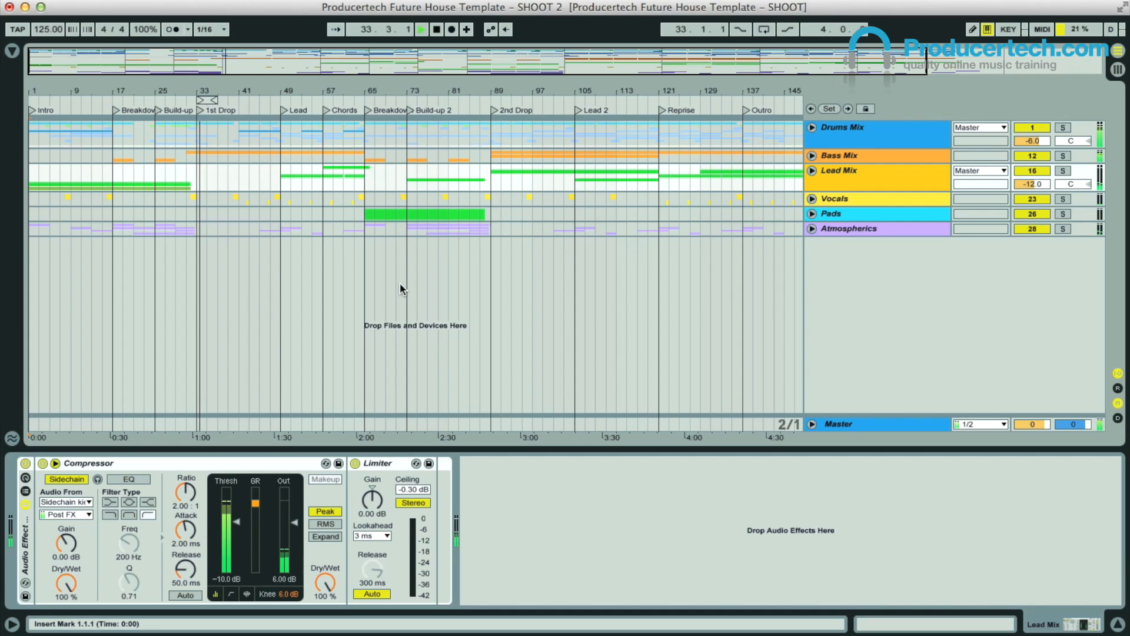
pyautogui.moveTo(203, 91); pyautogui.dragTo(257, 75)
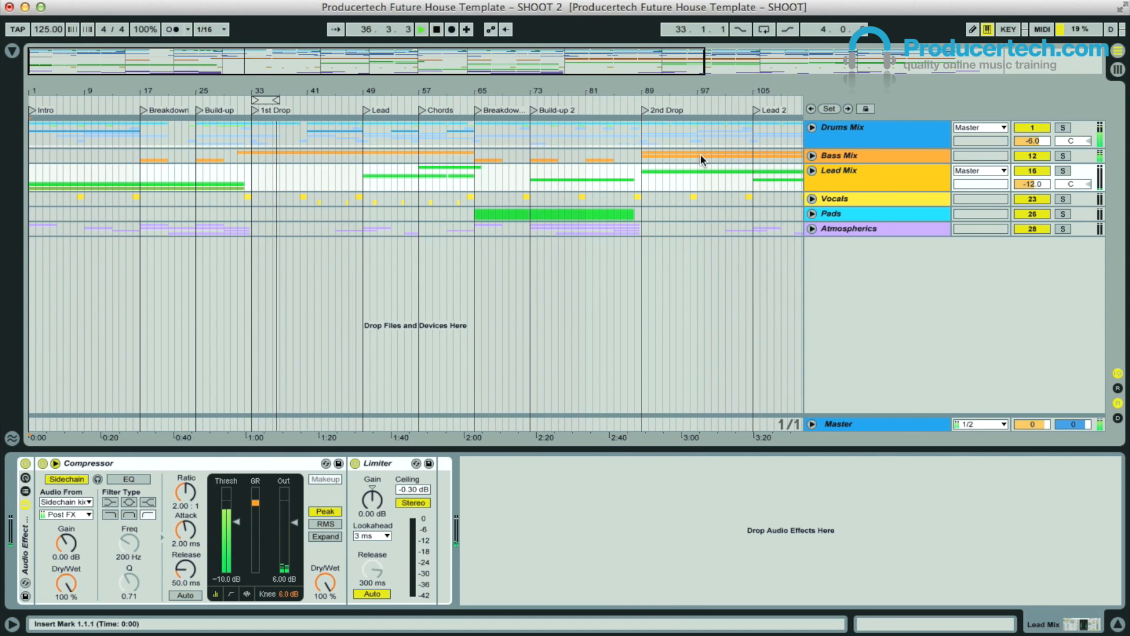
pyautogui.moveTo(315, 96); pyautogui.dragTo(316, 112)
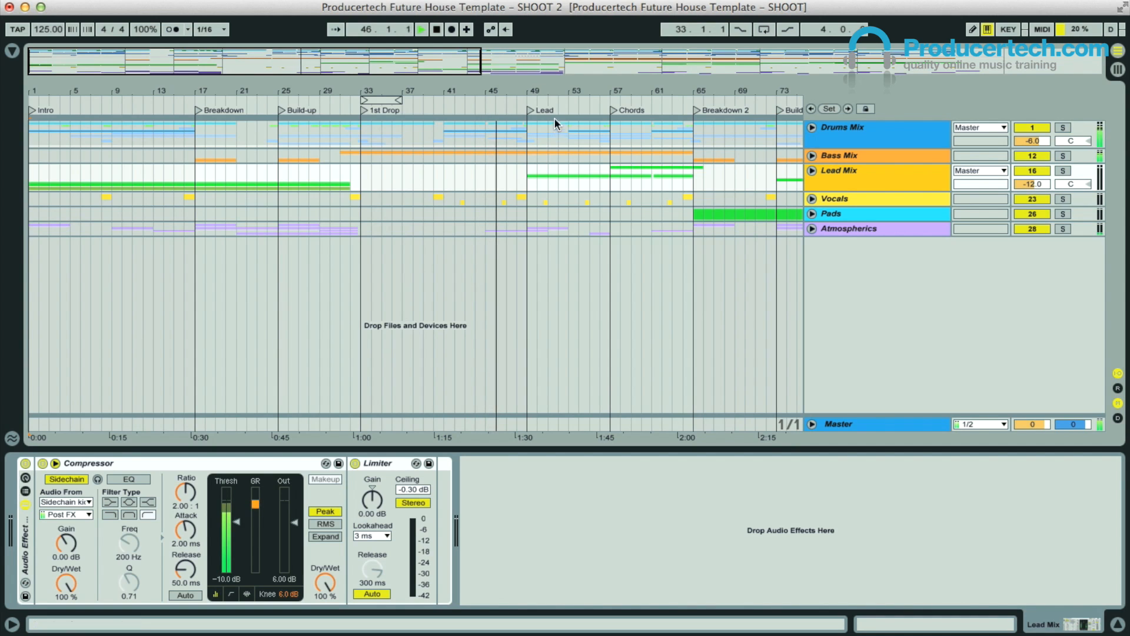
pyautogui.moveTo(564, 95); pyautogui.dragTo(555, 79)
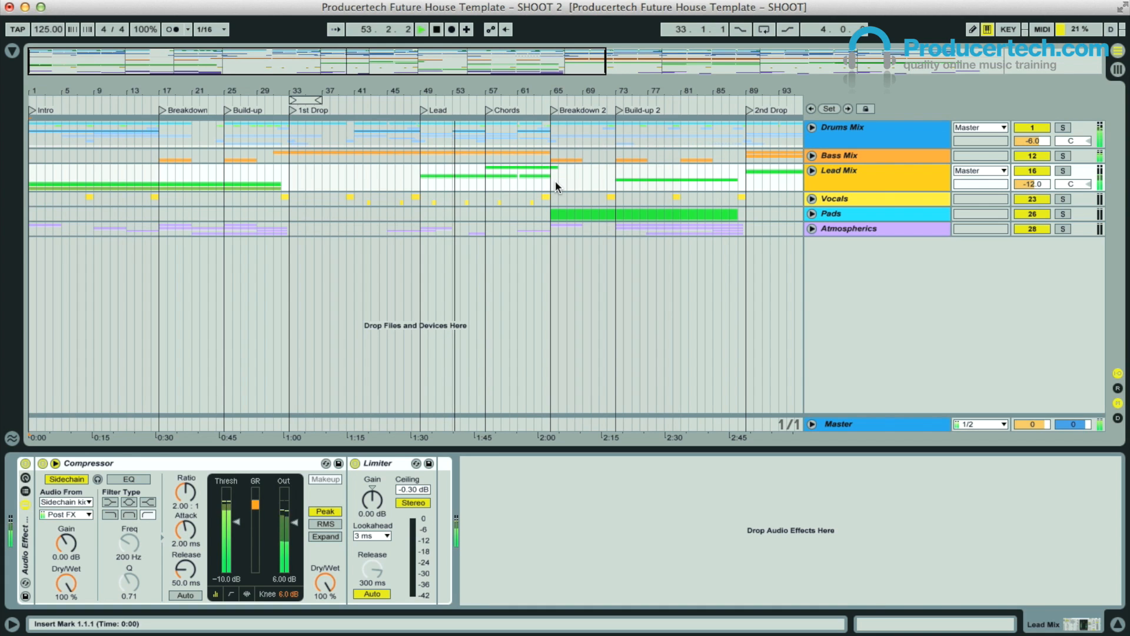
pyautogui.moveTo(584, 87); pyautogui.dragTo(625, 88)
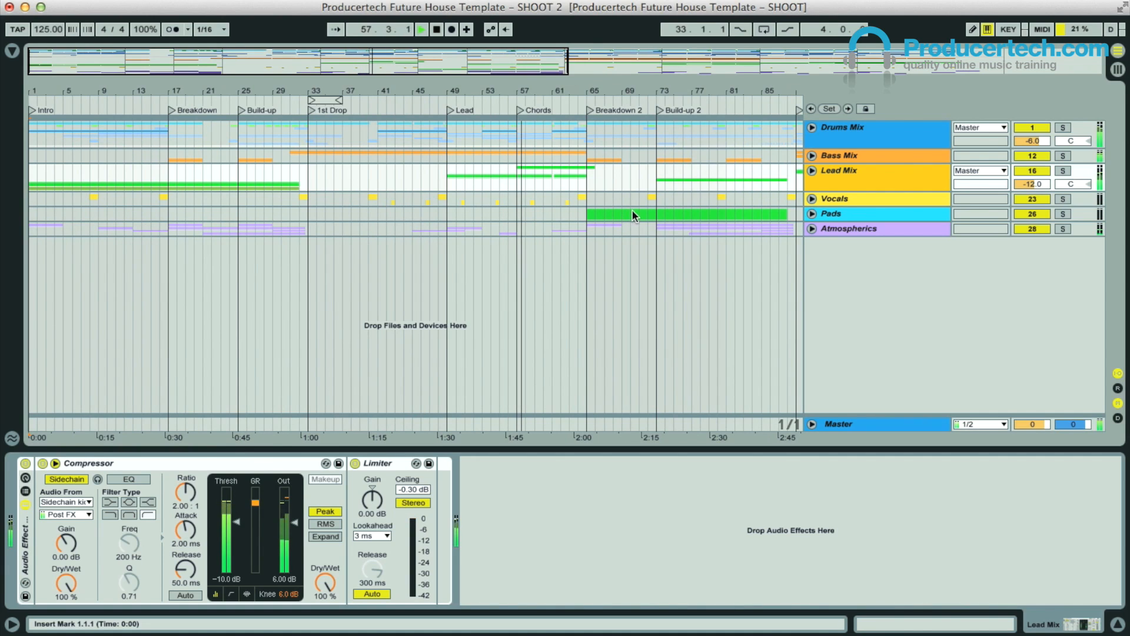
pyautogui.moveTo(541, 88); pyautogui.dragTo(625, 100)
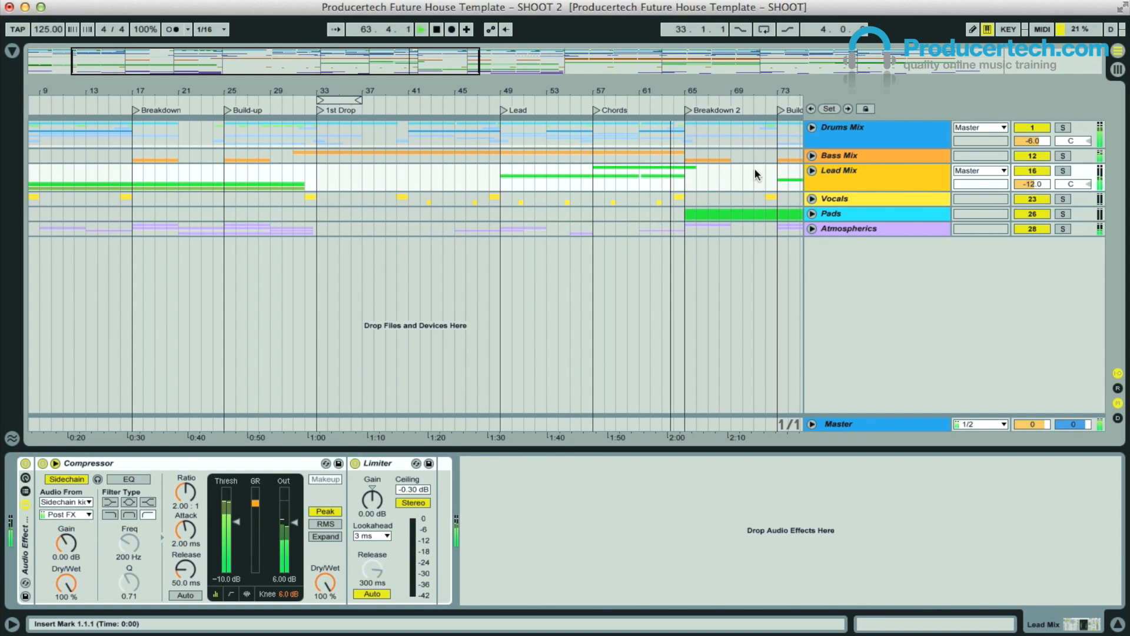
pyautogui.moveTo(706, 86); pyautogui.dragTo(452, 110)
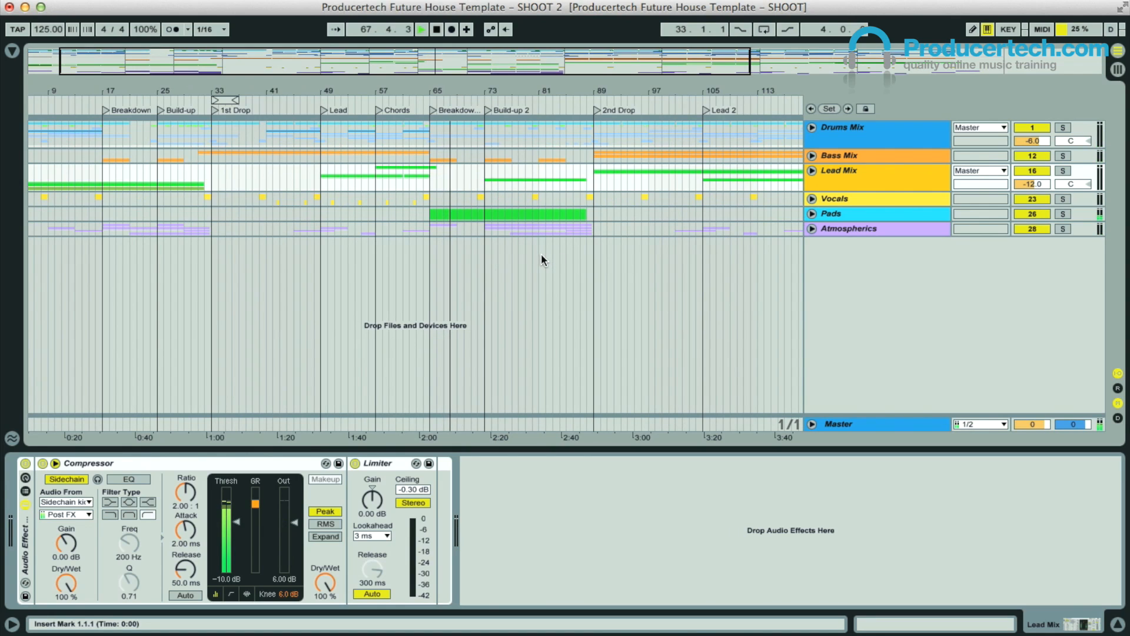
# Examine the Lead Mix group's tracks around Breakdown 2 and Build-up 2, and collapse the group again.
pyautogui.click(813, 170)
pyautogui.scroll(-2, 503, 235)
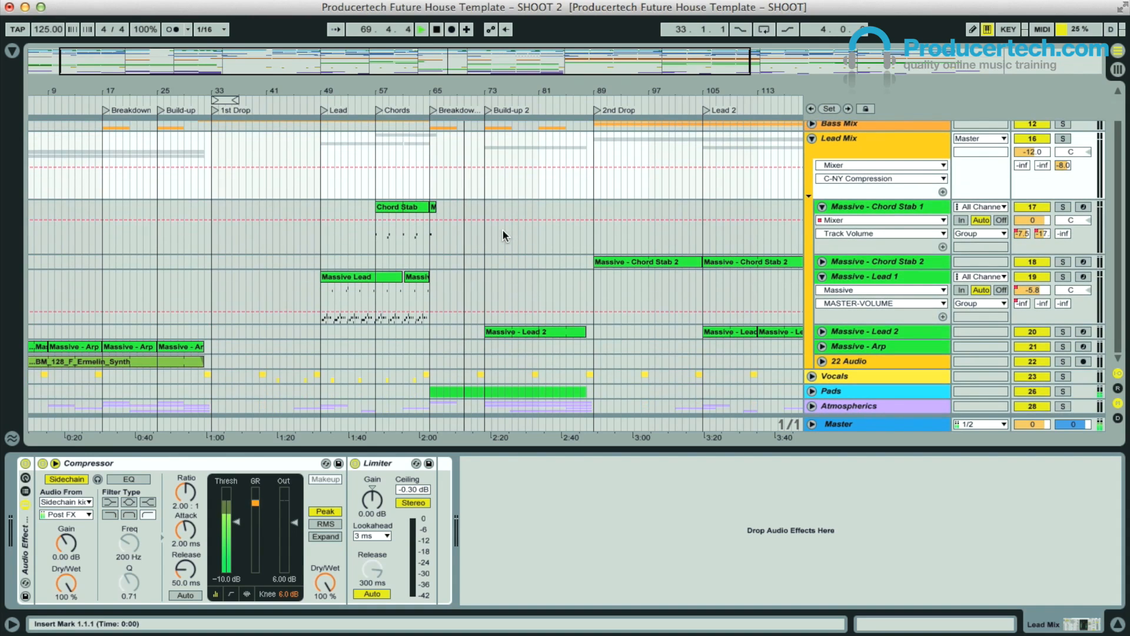
pyautogui.scroll(2, 503, 234)
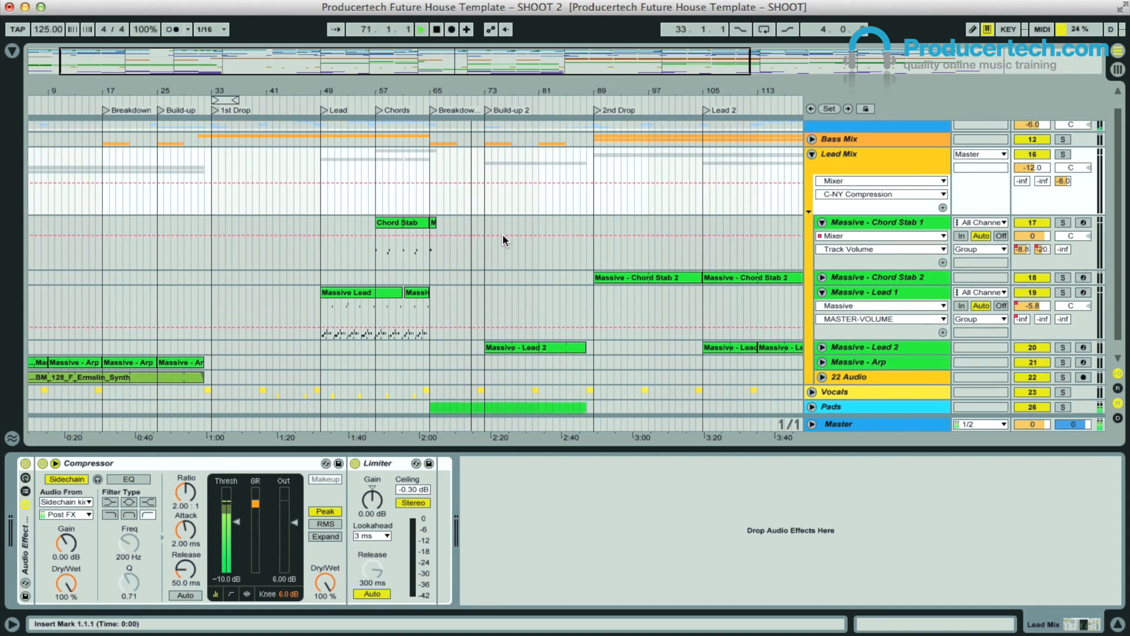
pyautogui.click(812, 170)
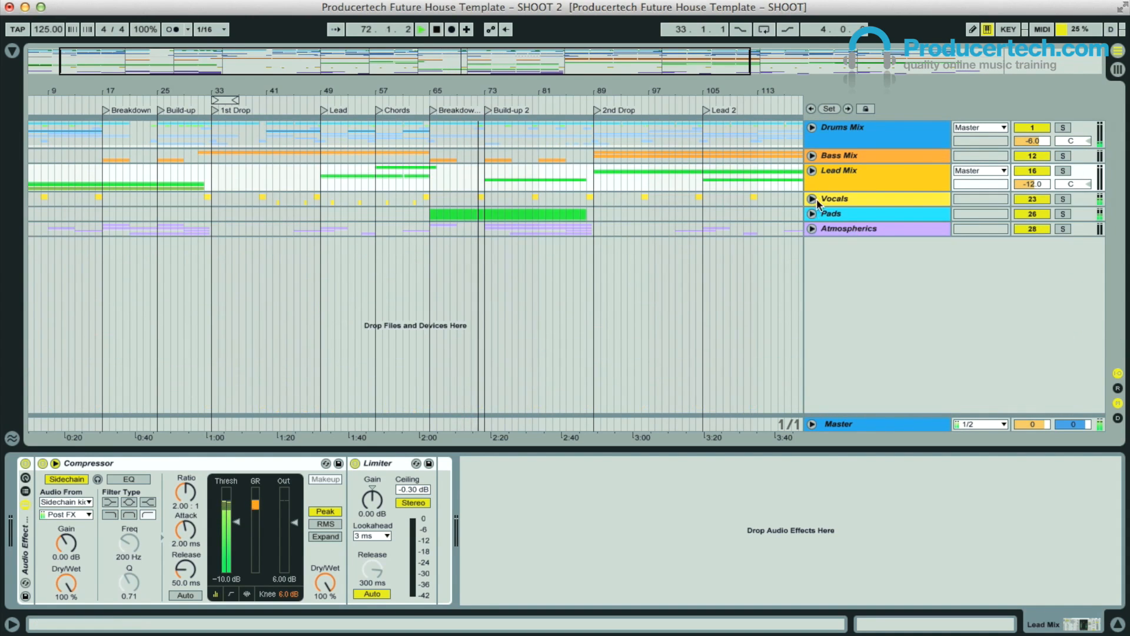
# Examine the impacts, fallers and risers in the Atmospherics group at Build-up 2, collapse it and look ahead to the 2nd Drop.
pyautogui.click(813, 228)
pyautogui.moveTo(479, 91); pyautogui.dragTo(445, 84)
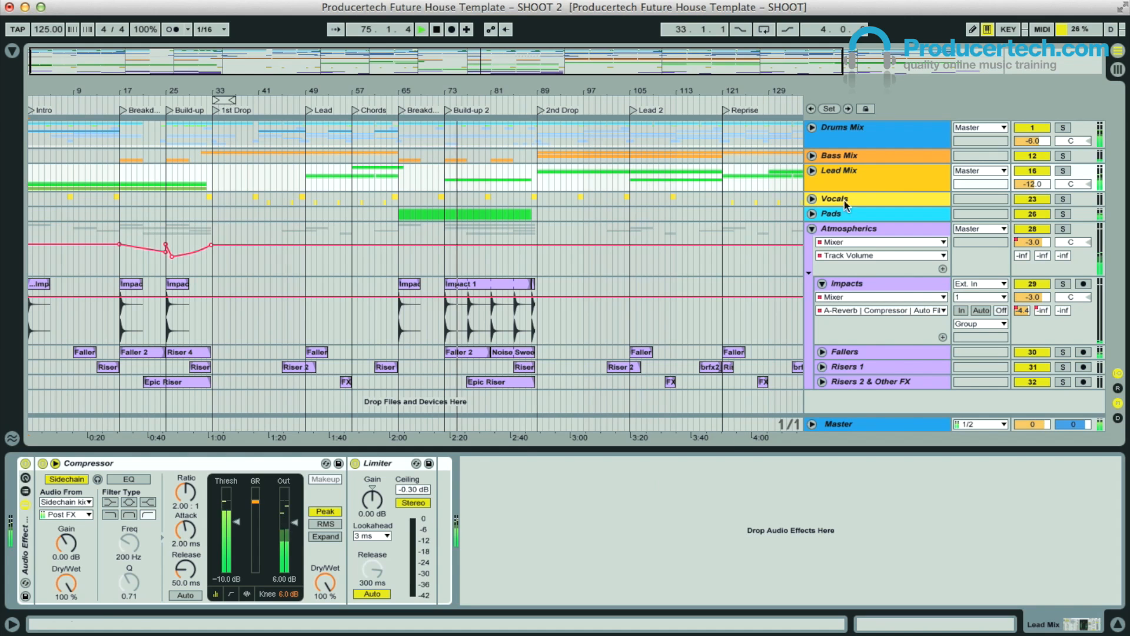
pyautogui.click(812, 228)
pyautogui.moveTo(498, 92); pyautogui.dragTo(576, 107)
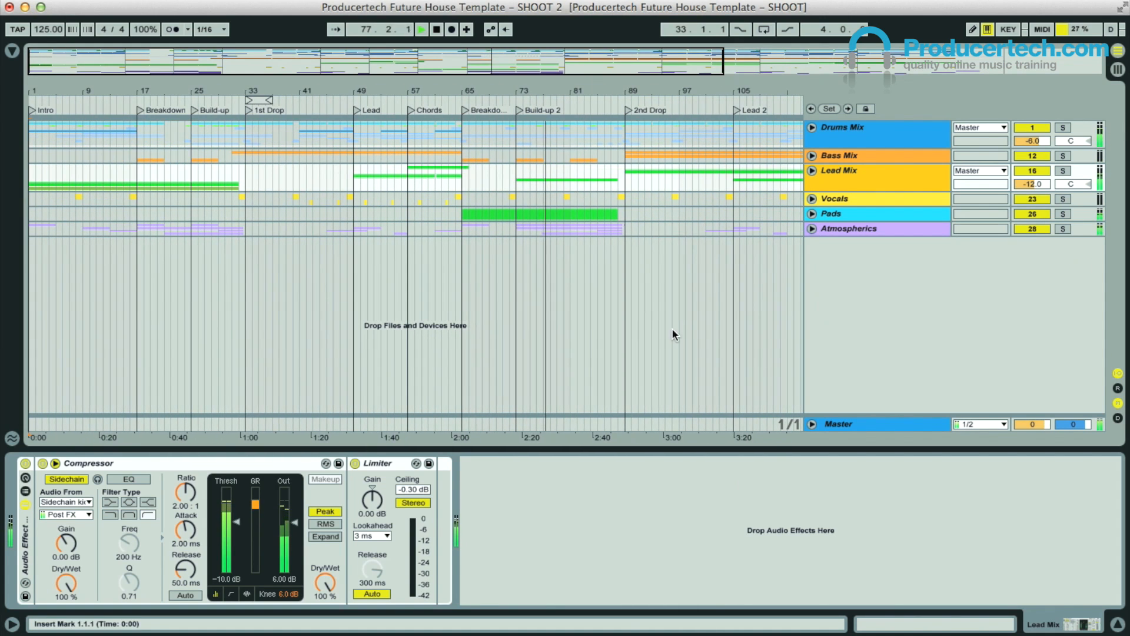